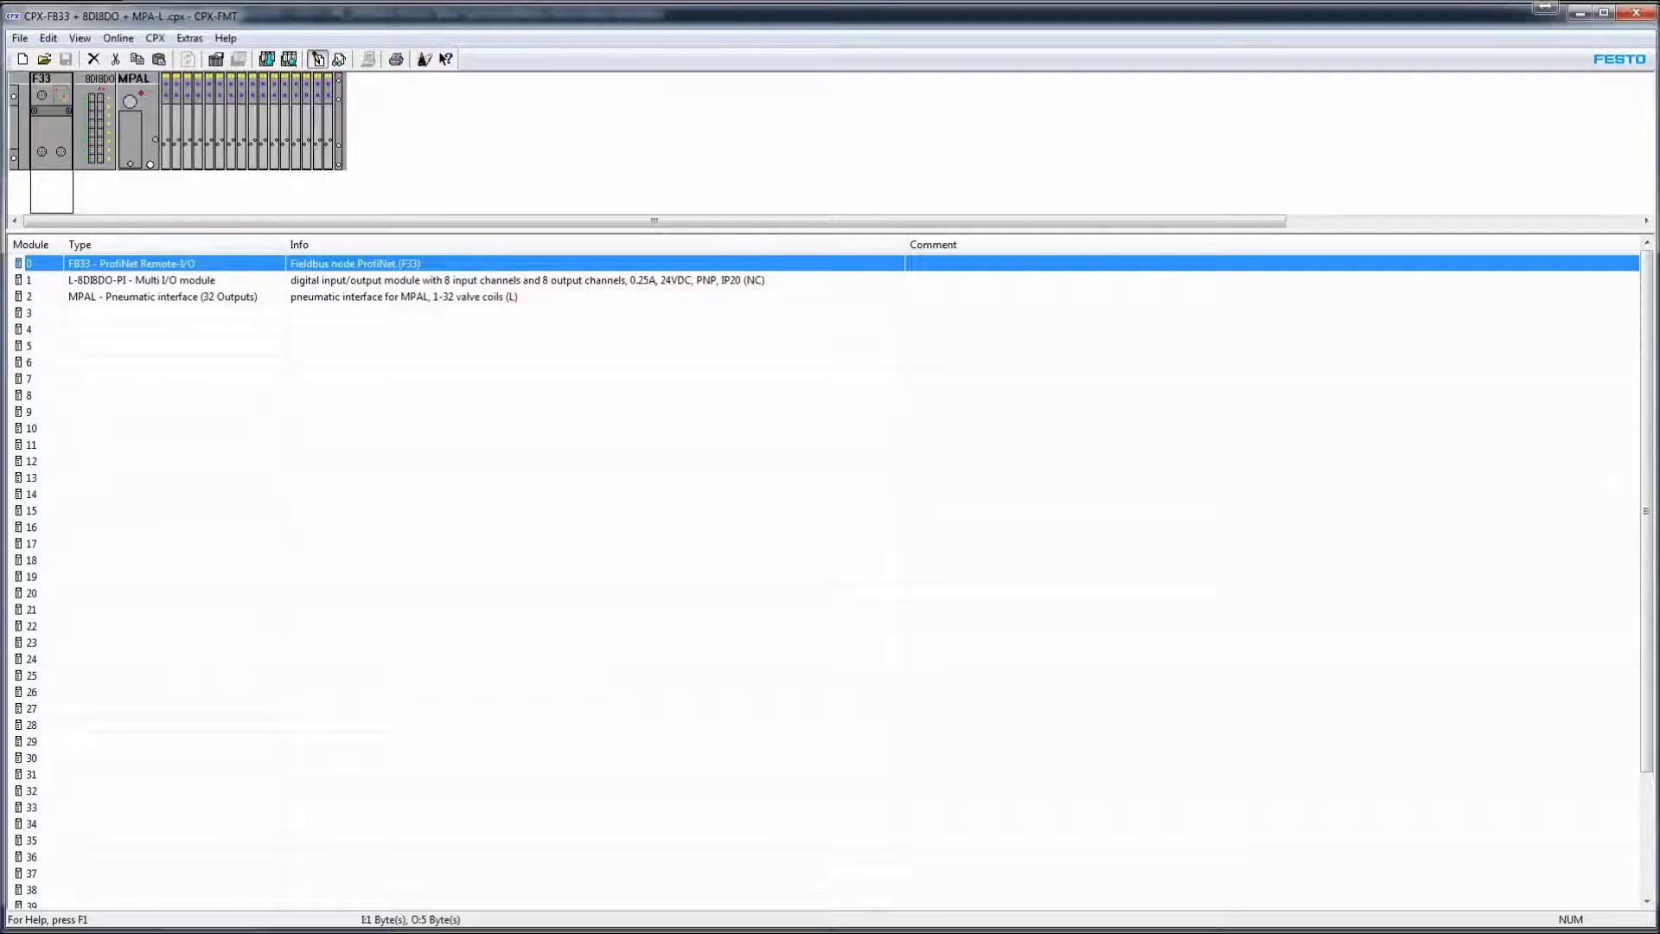
Inspect the FB33 fieldbus node settings and its IP address without changing anything
click(161, 282)
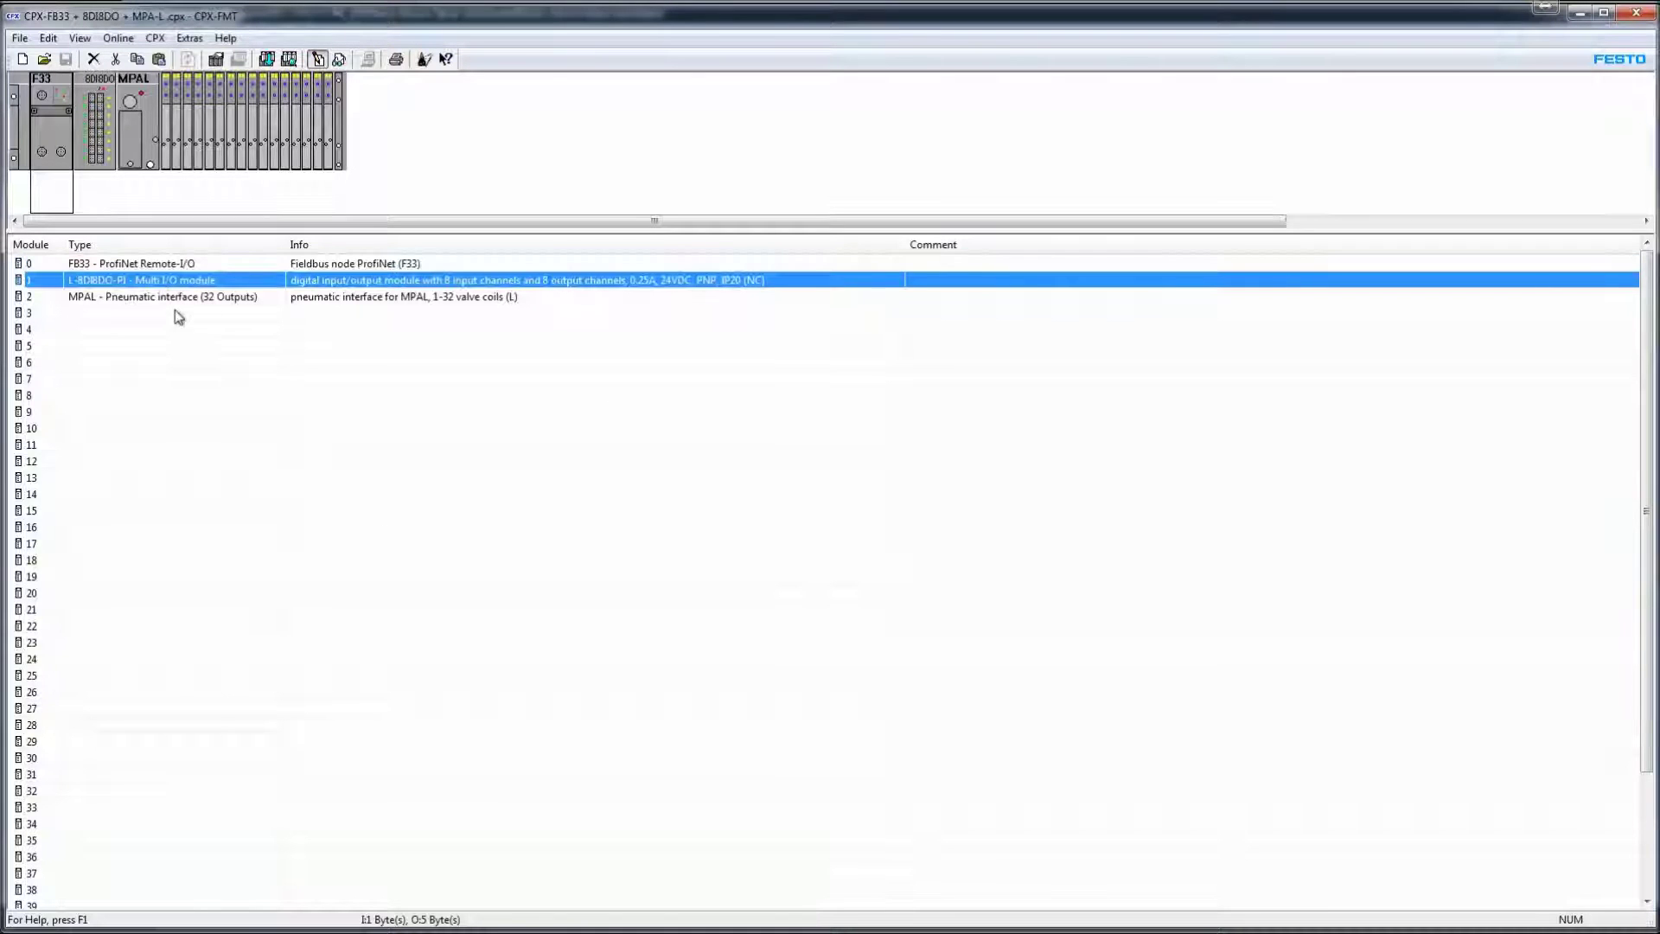
click(161, 298)
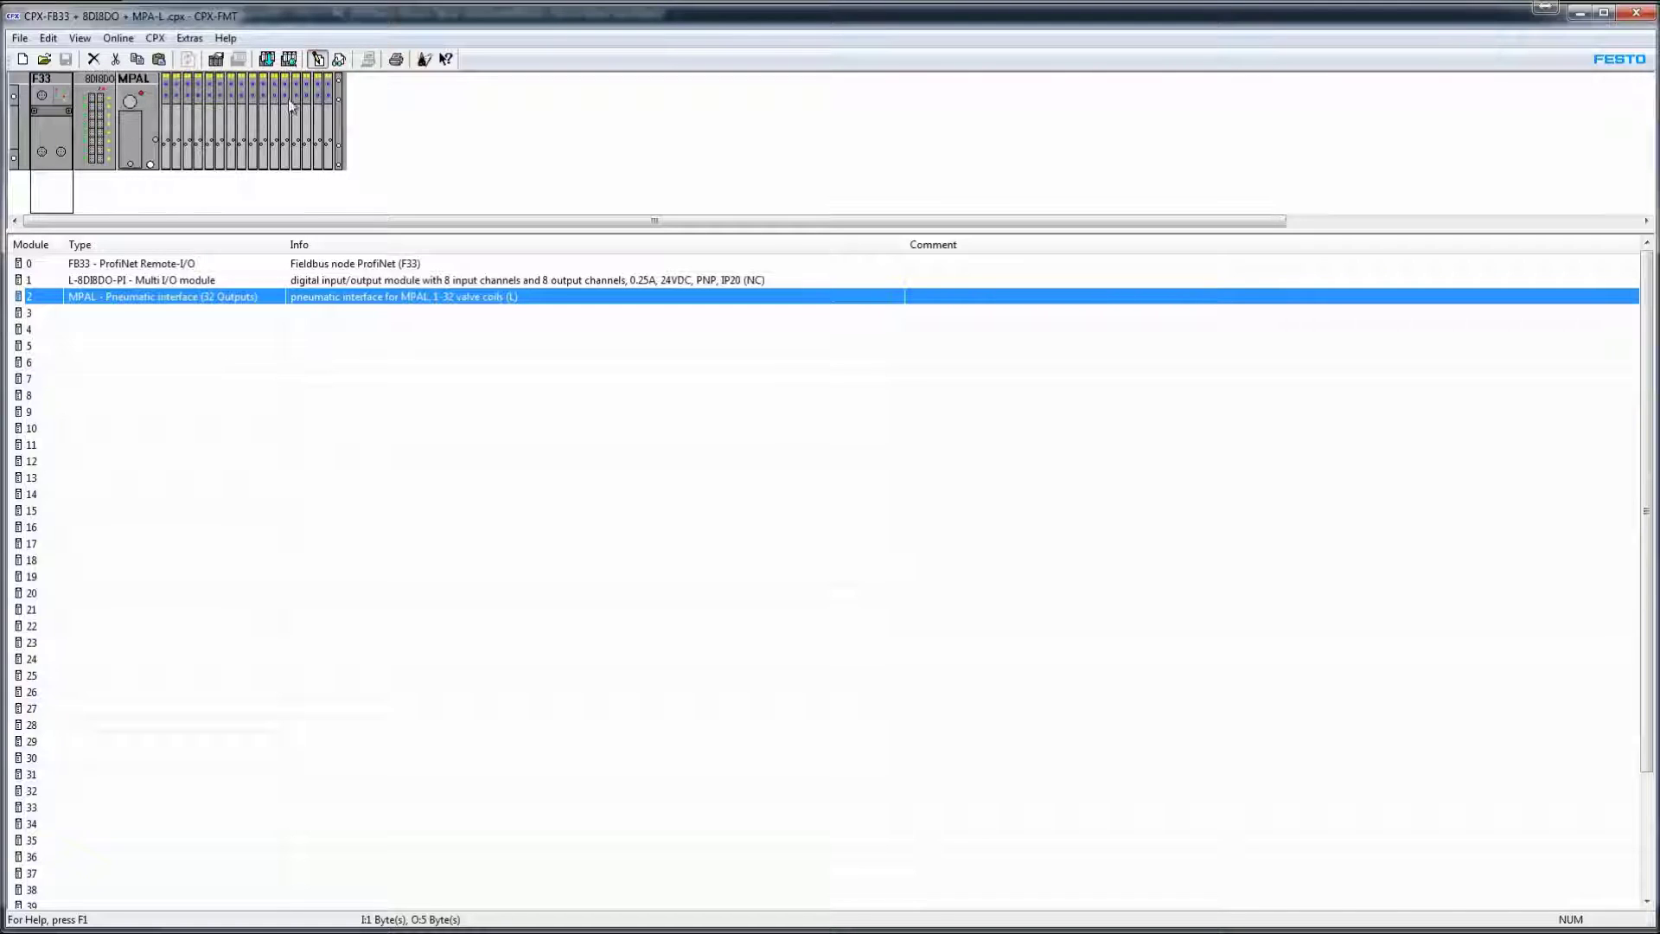
double_click(72, 264)
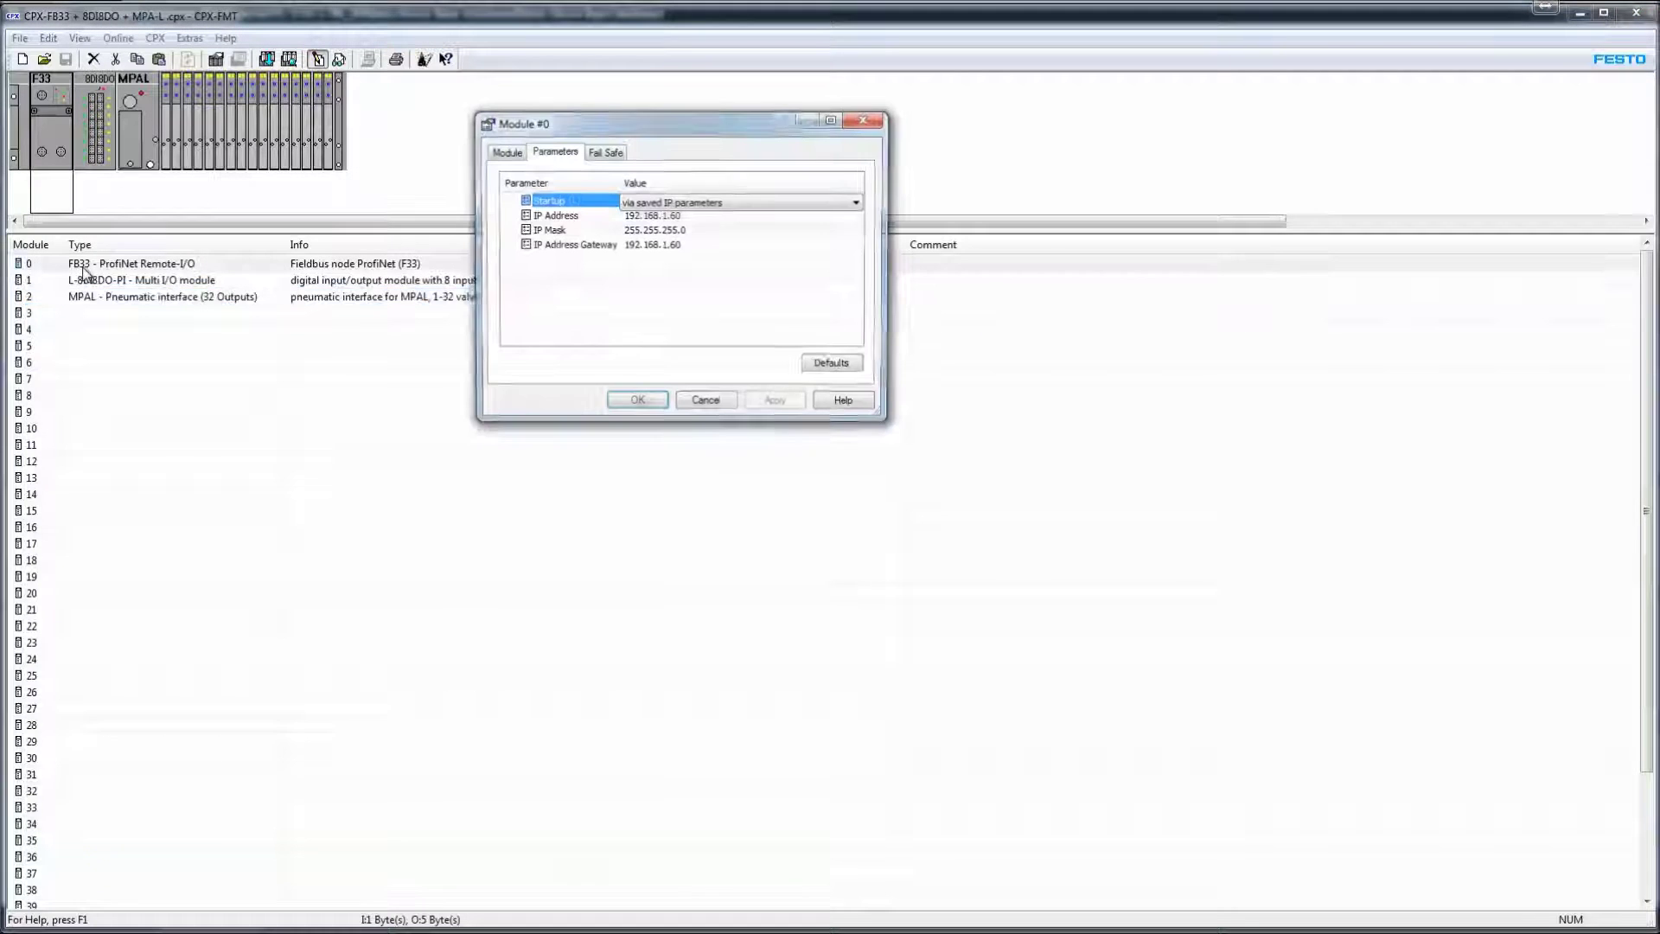
click(712, 216)
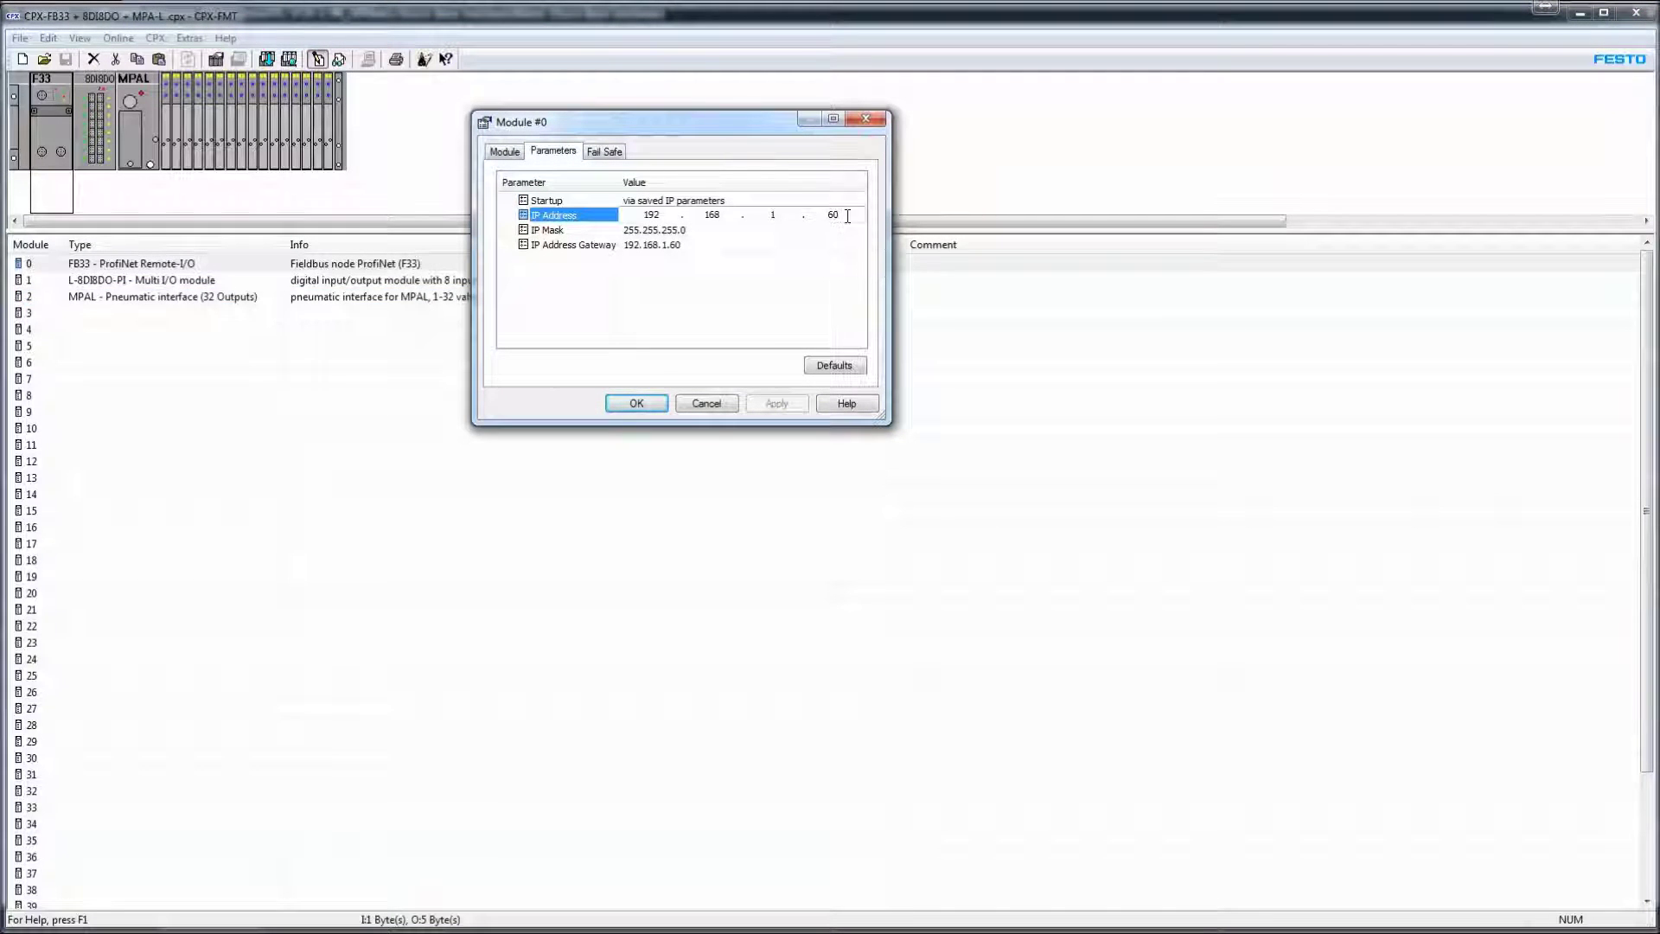
click(703, 404)
Review the MPAL pneumatic interface's general details, then reselect the FB33 ProfiNet node
click(122, 281)
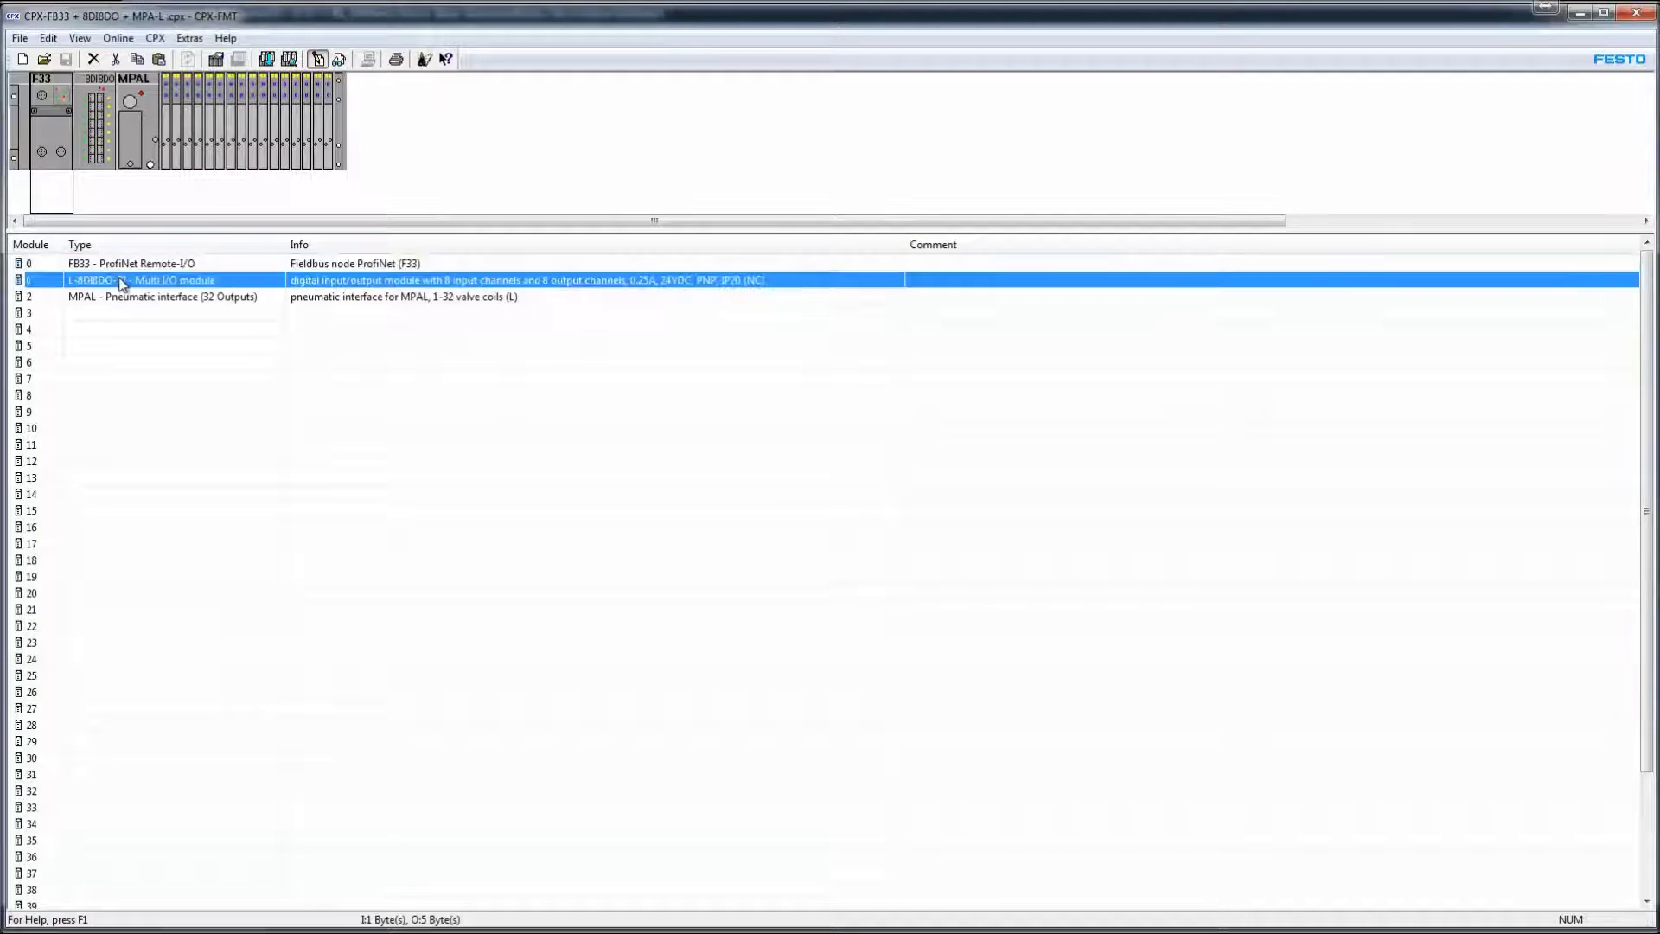
double_click(205, 301)
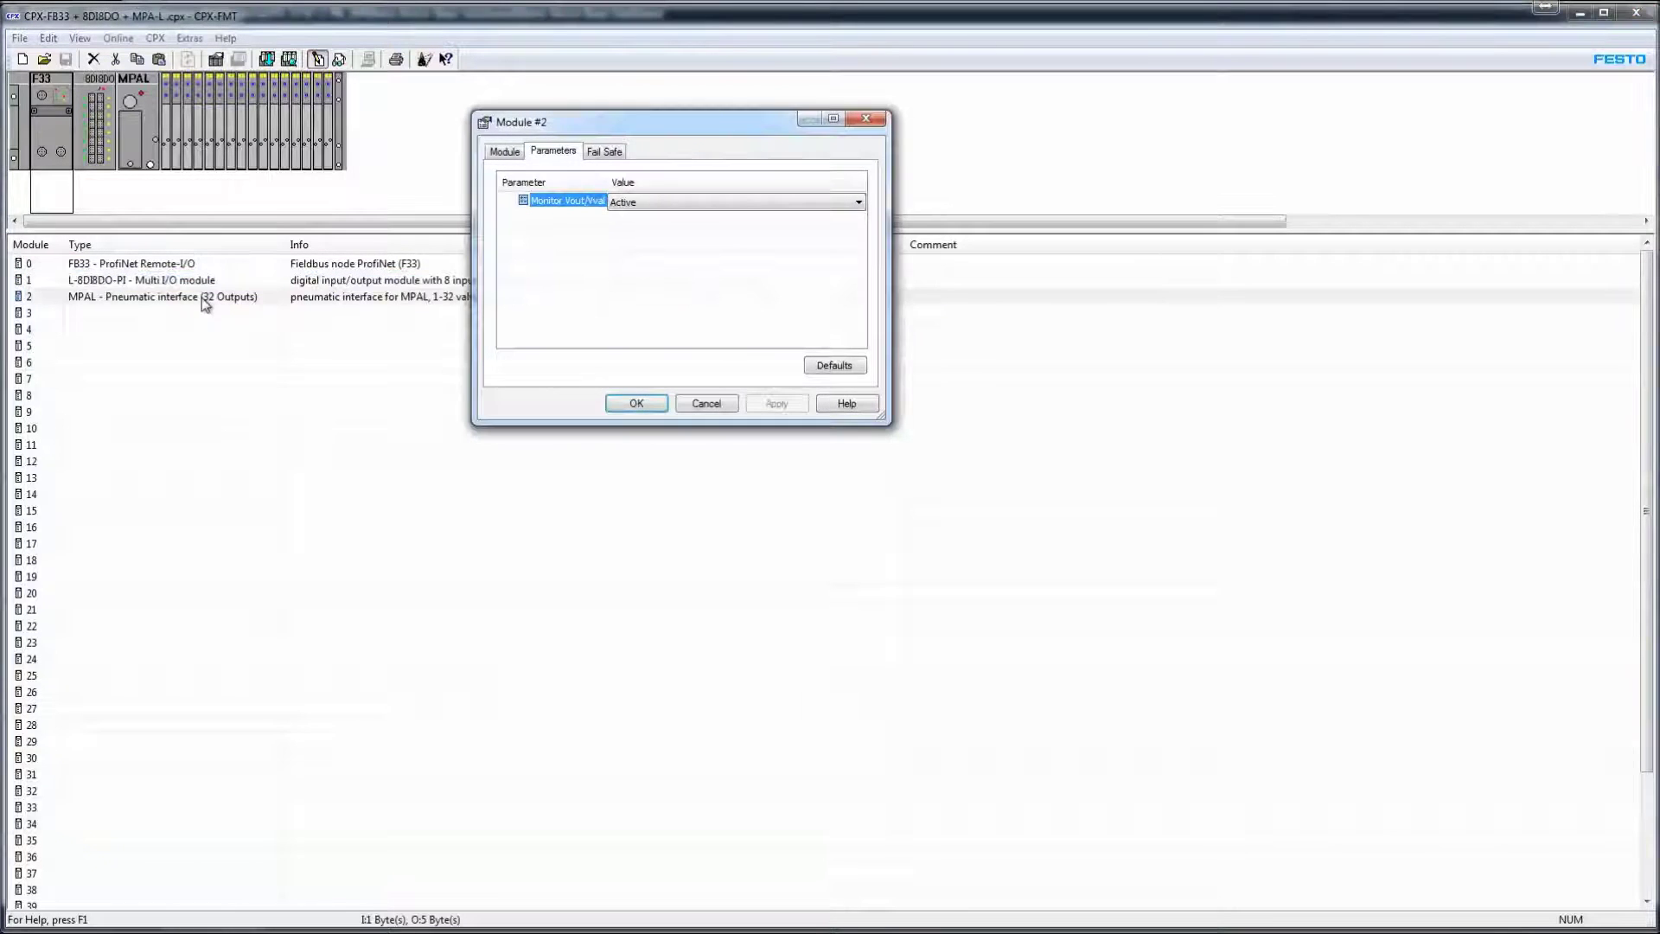
click(499, 153)
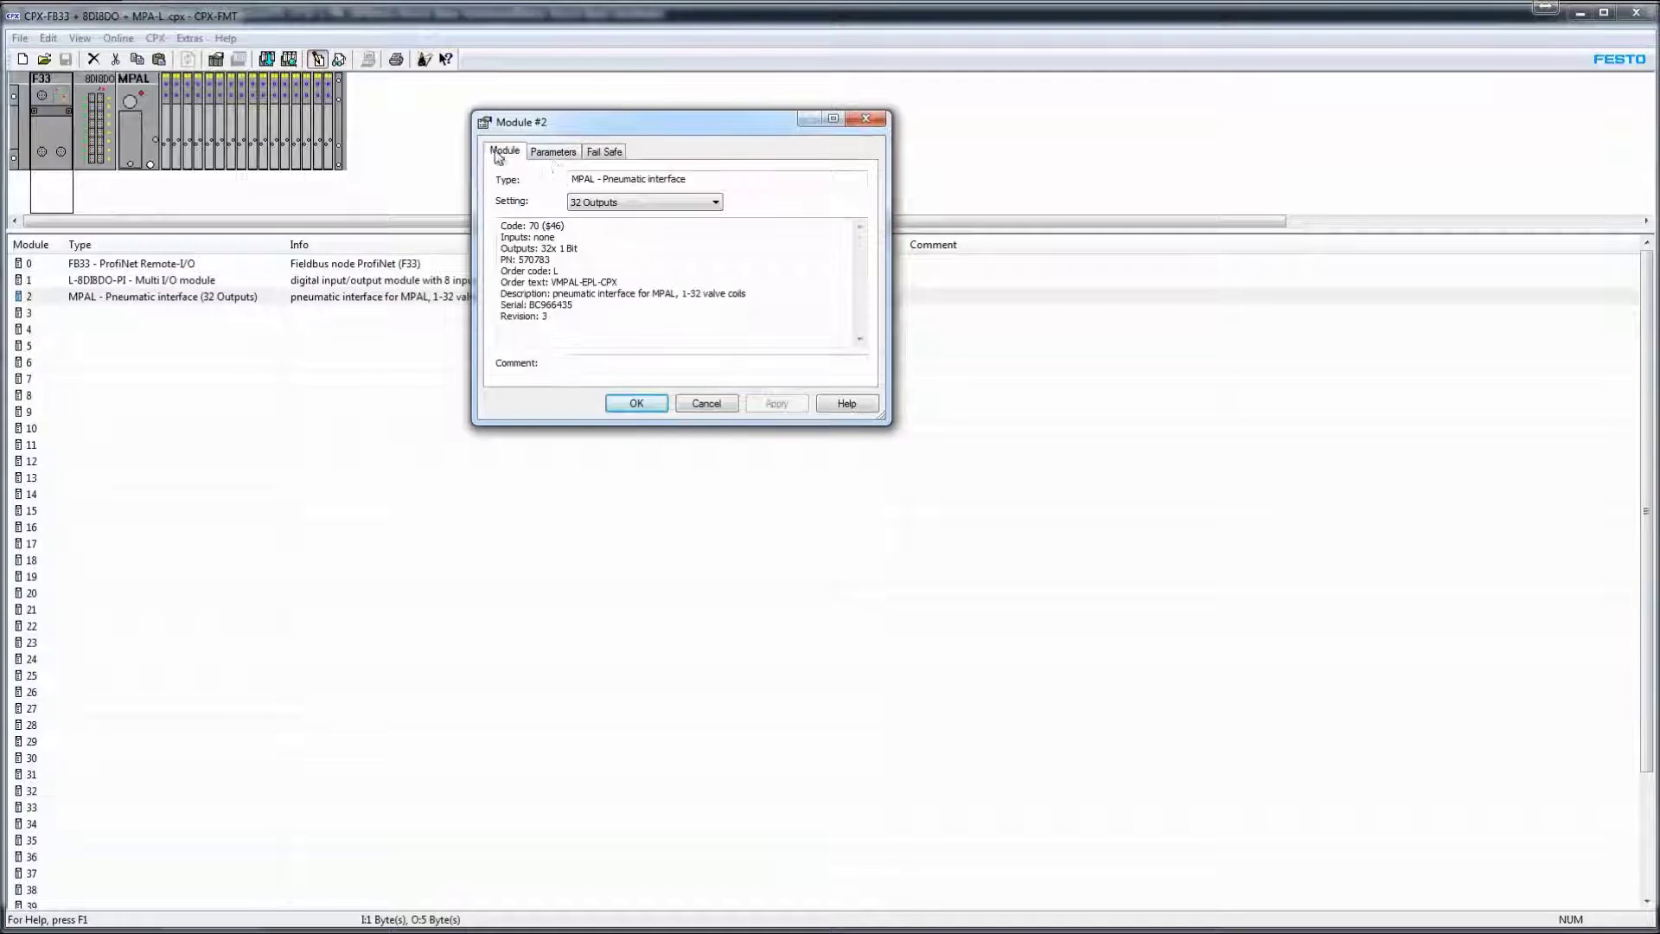
click(723, 403)
click(178, 278)
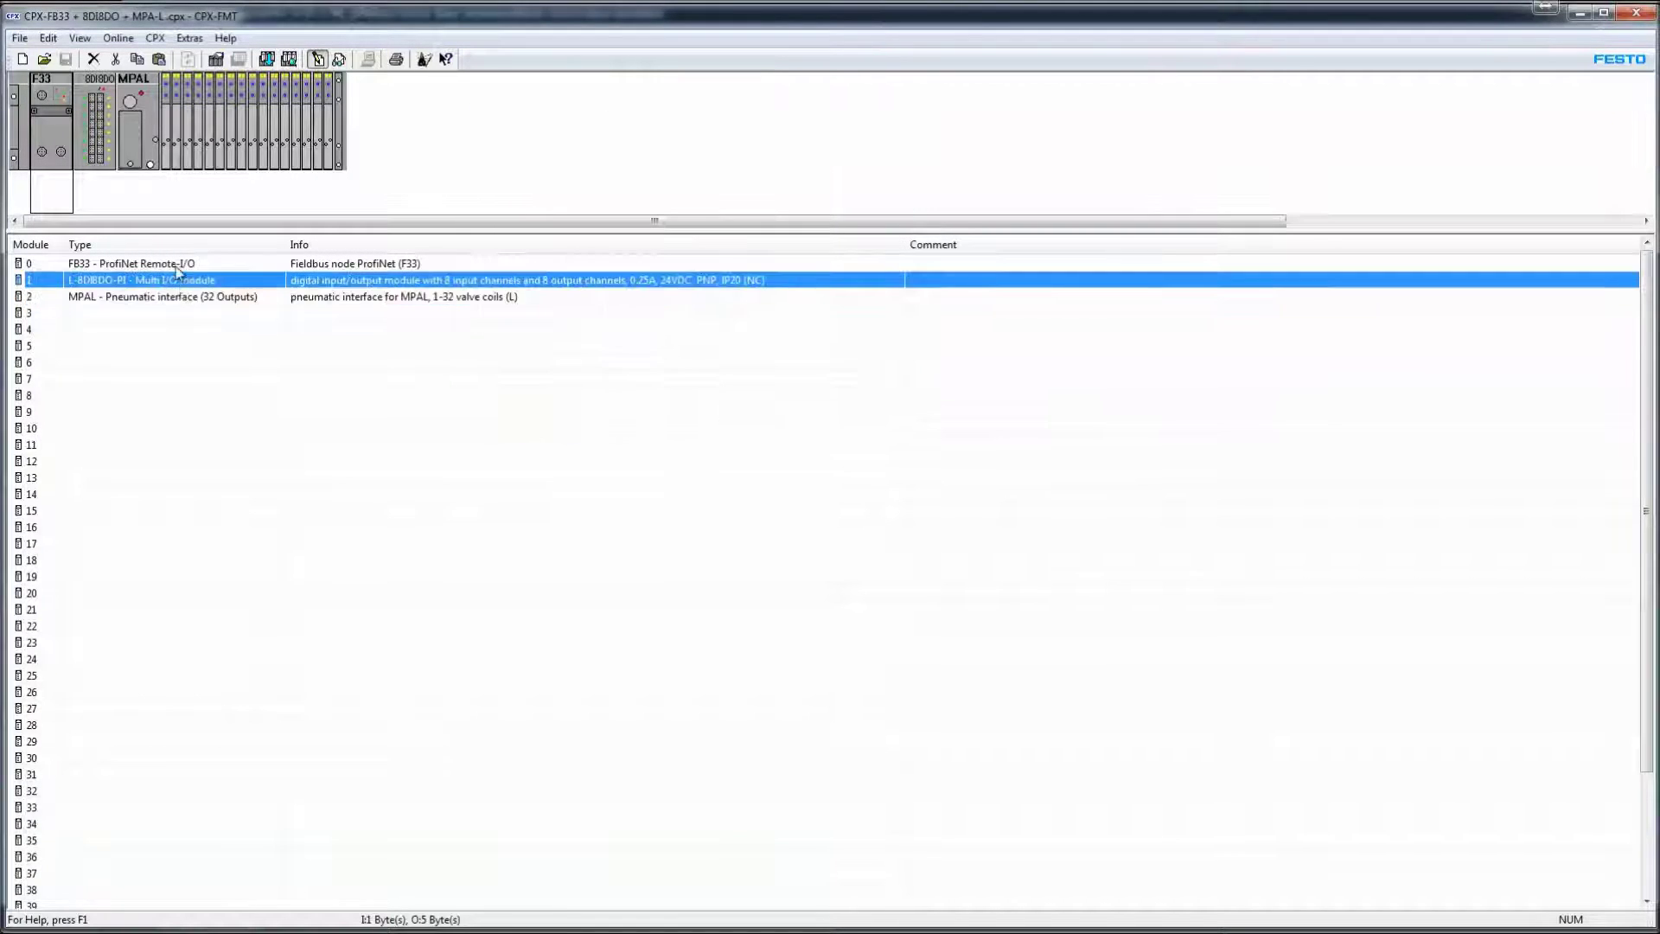
click(178, 266)
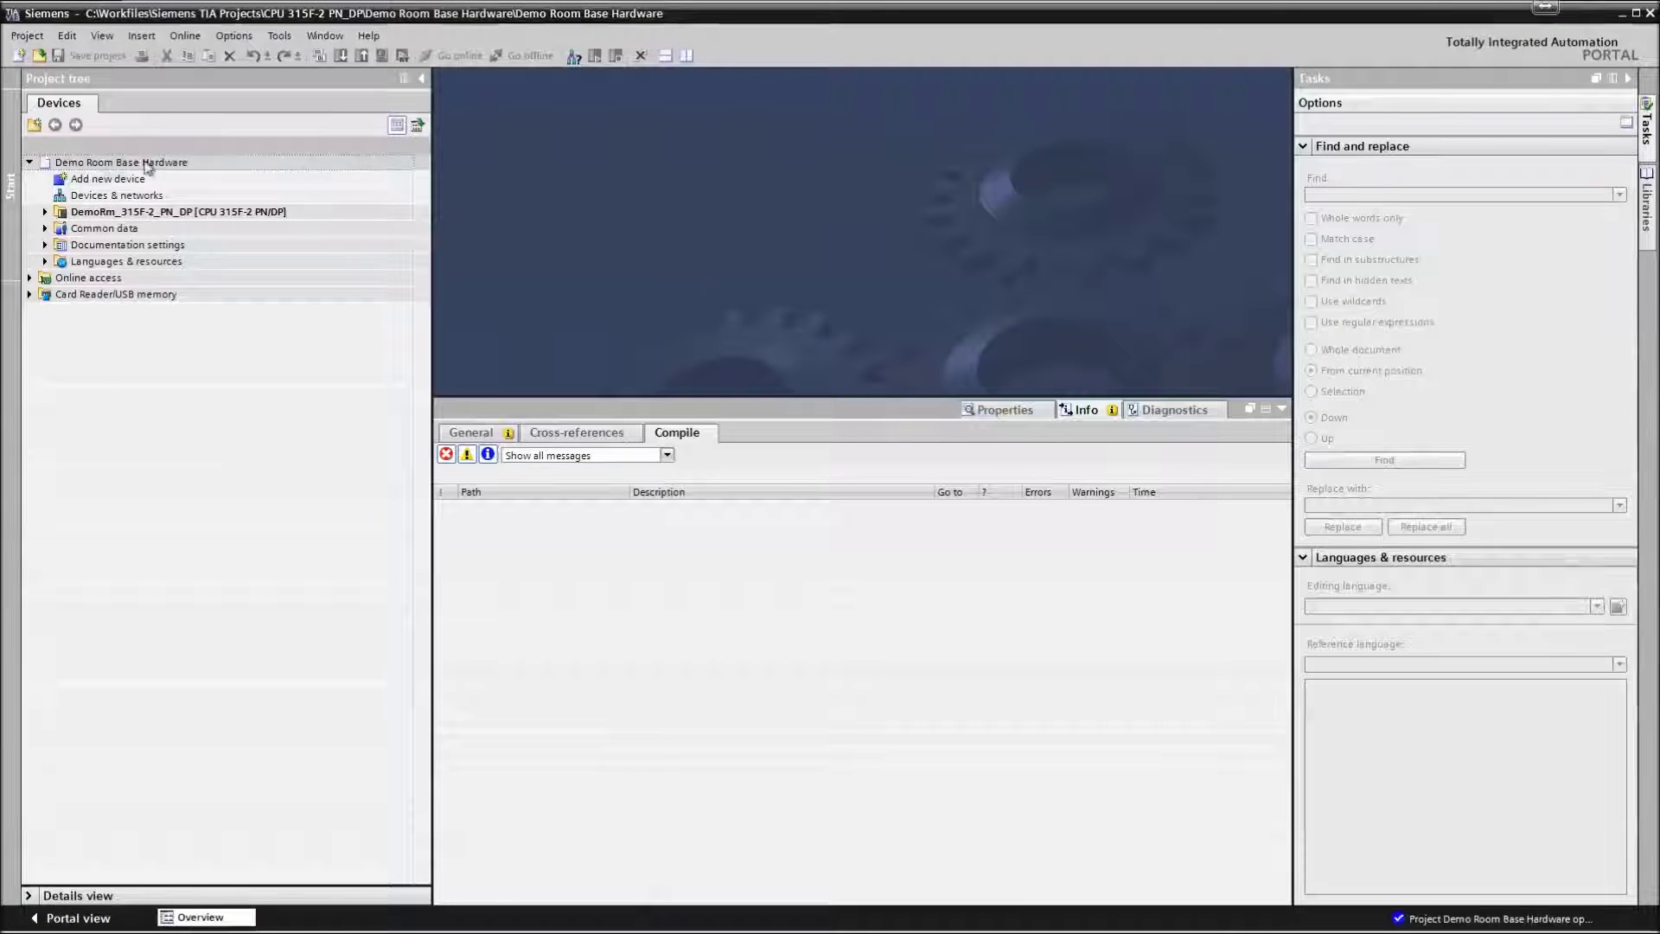
Save the project as Tia_to_FB33 in the YouTube folder
click(26, 35)
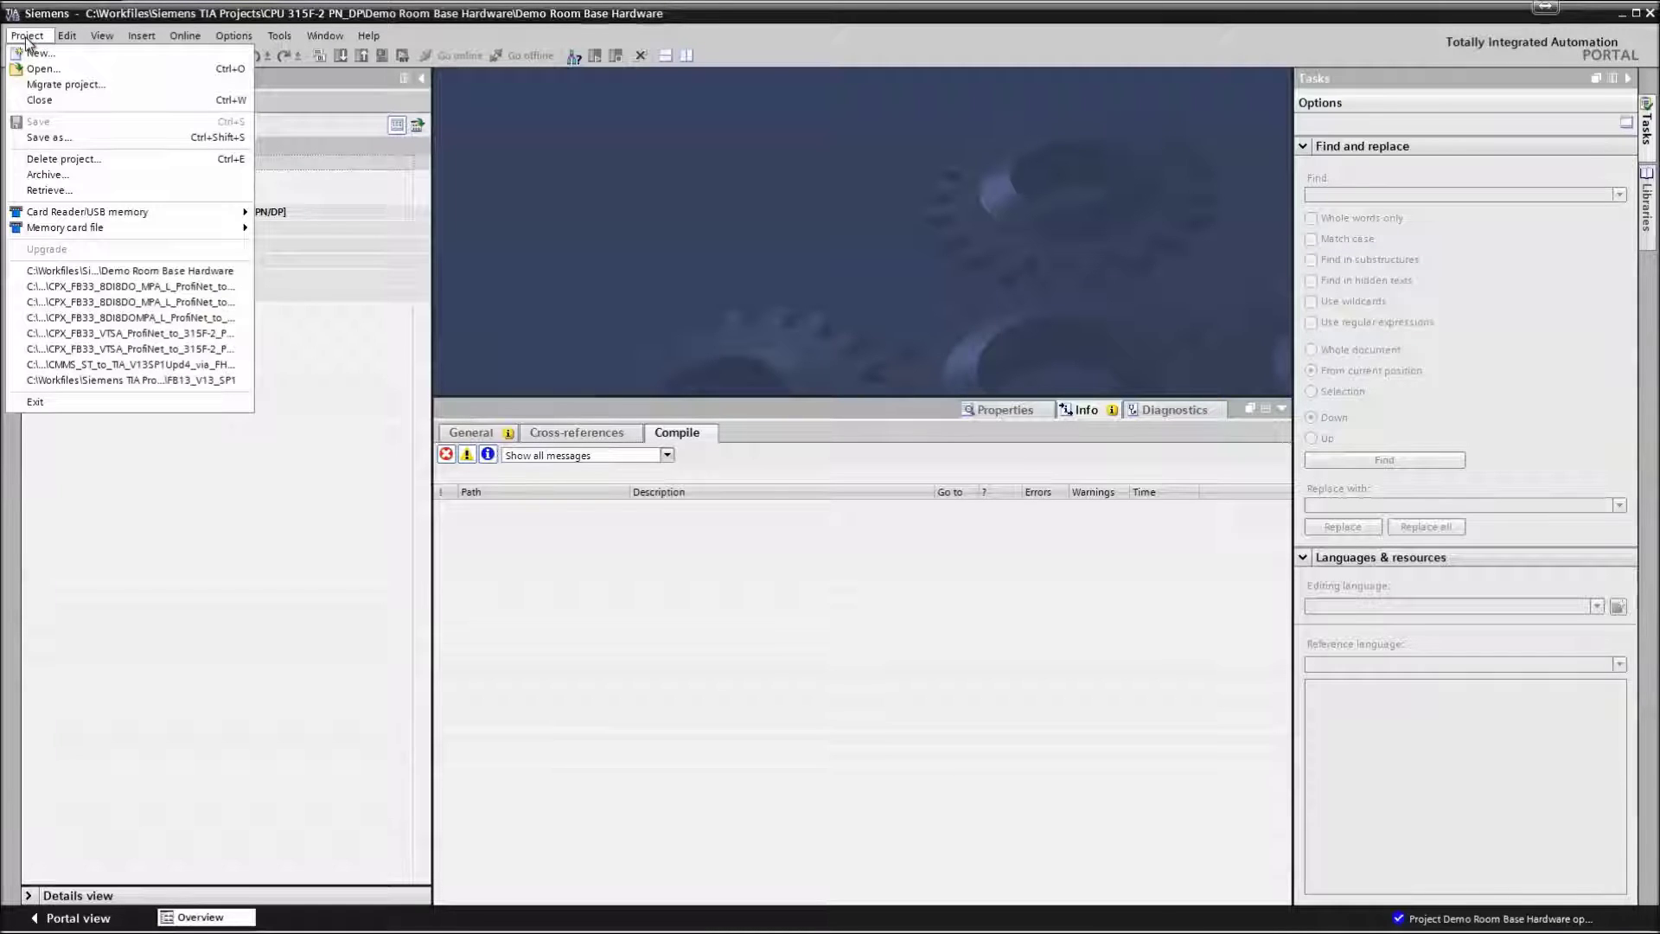
click(44, 137)
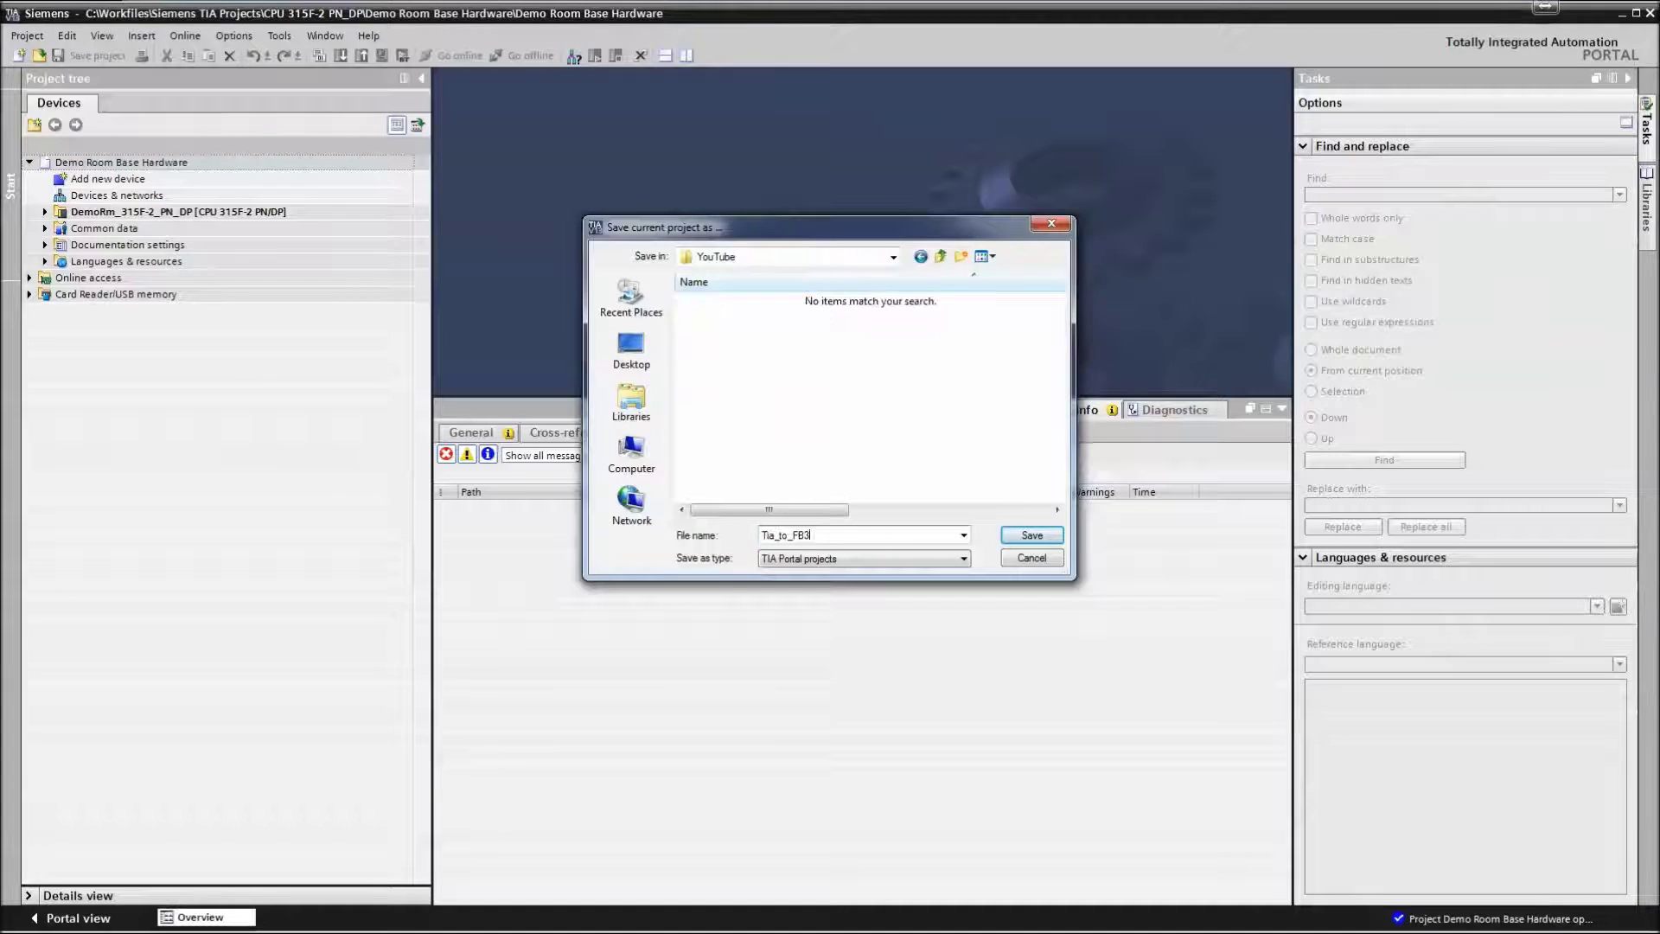
text(33)
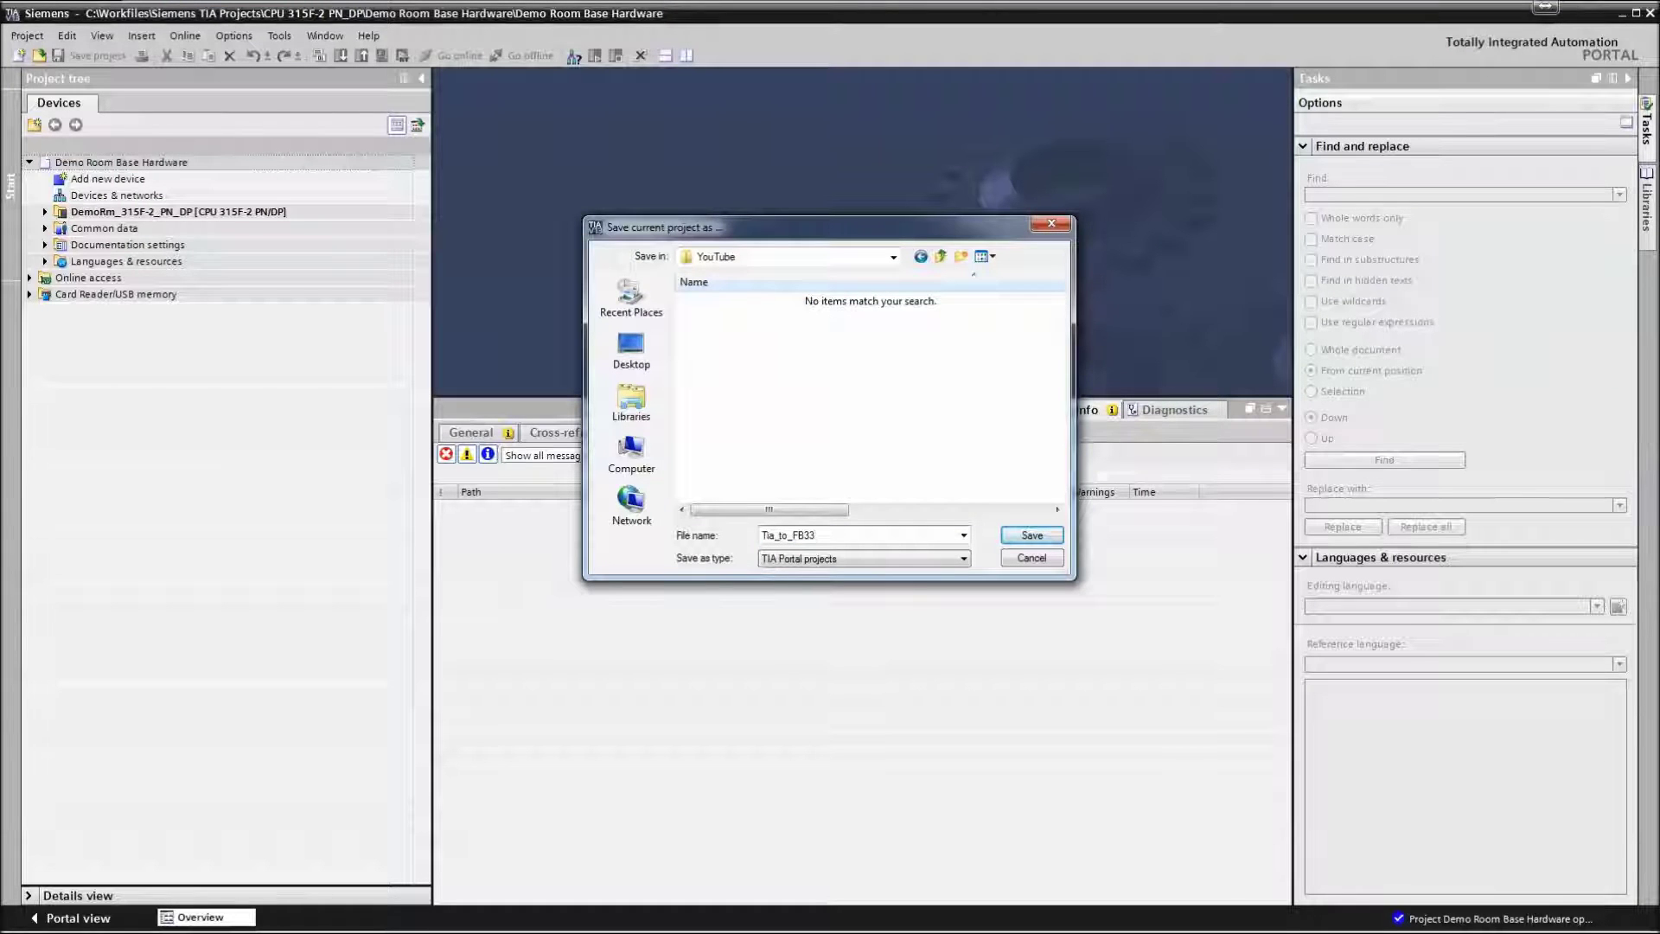
click(1026, 533)
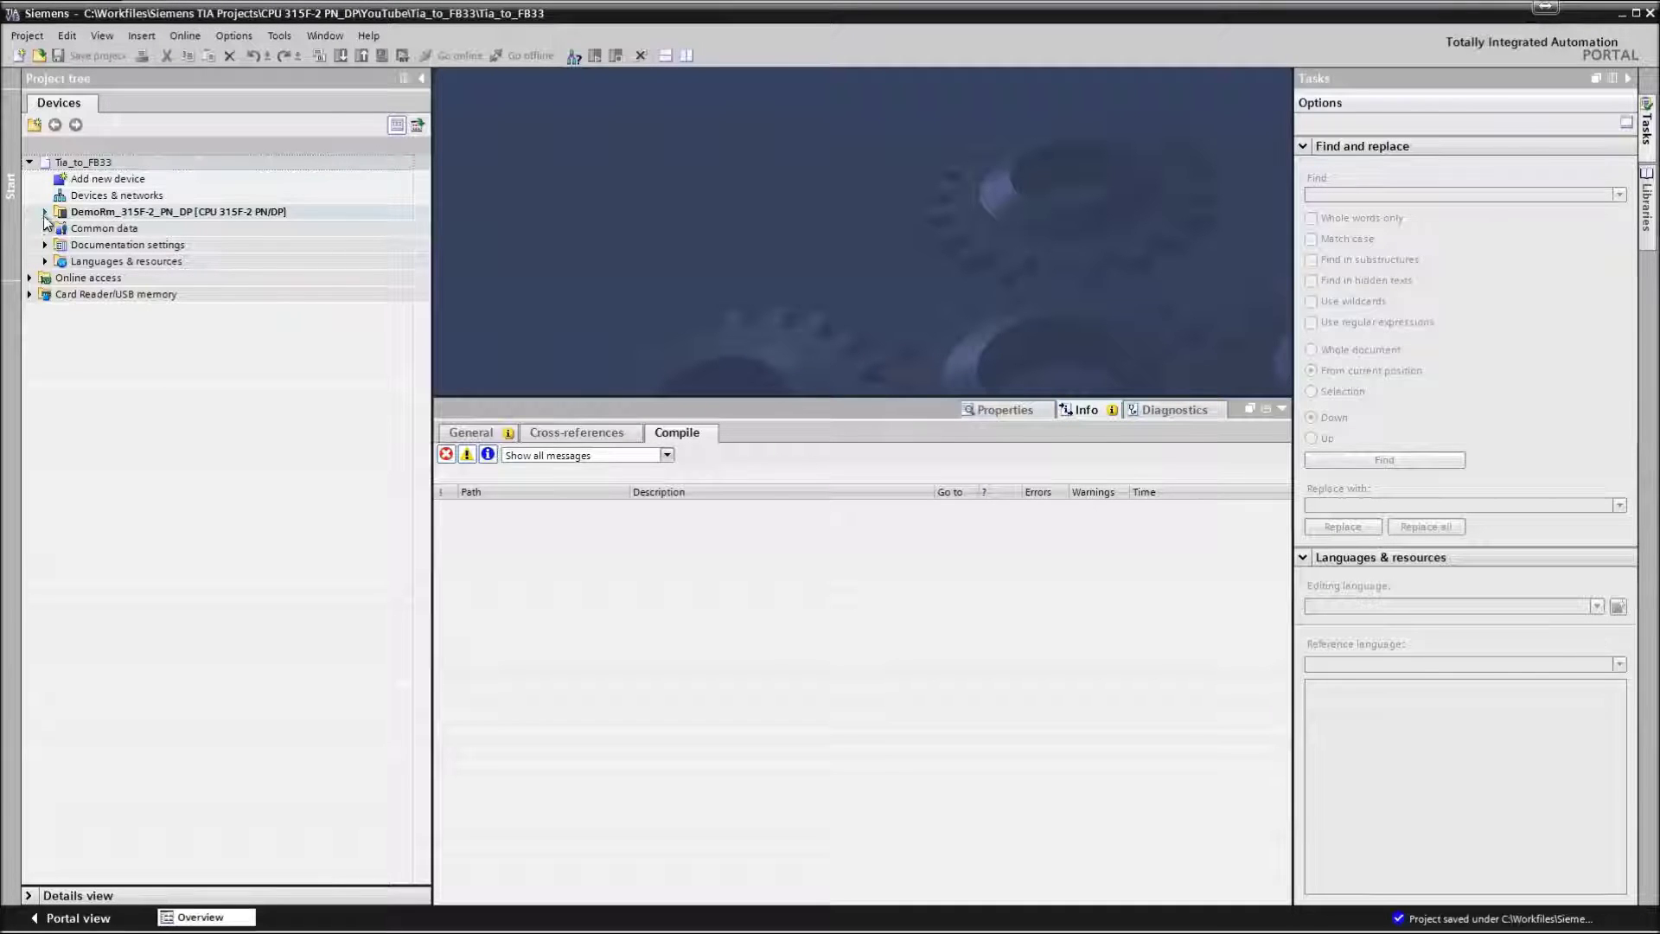
Open Devices & networks and check the CPU and its PN/IE_1 PROFINET subnet
click(78, 197)
double_click(78, 197)
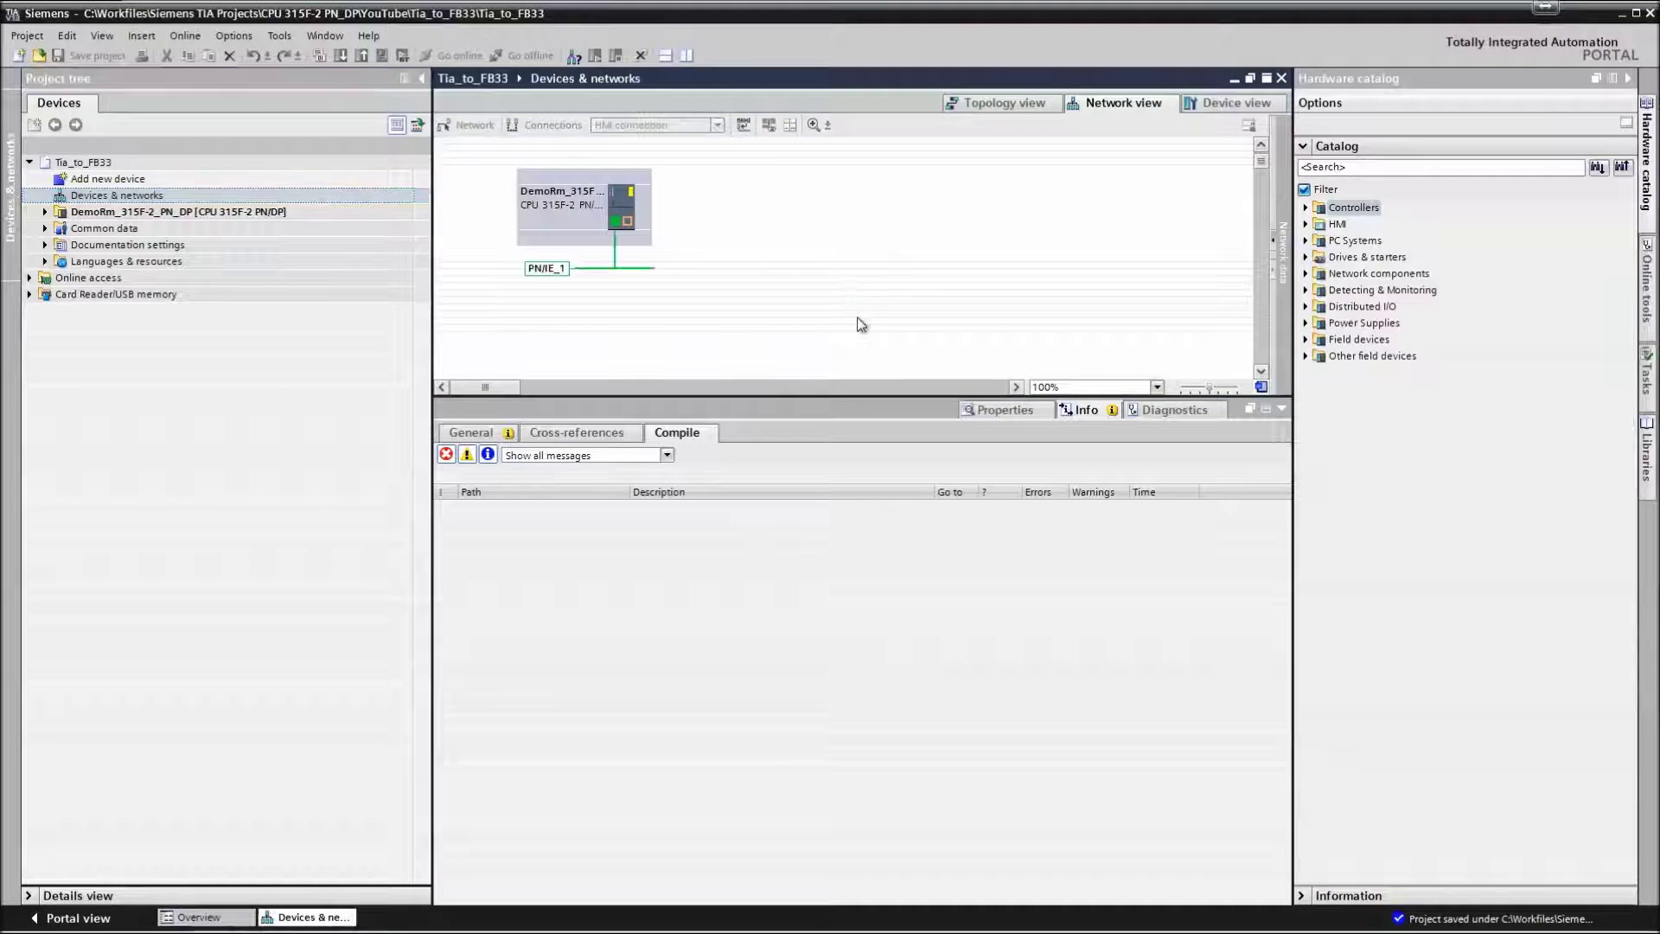
click(585, 228)
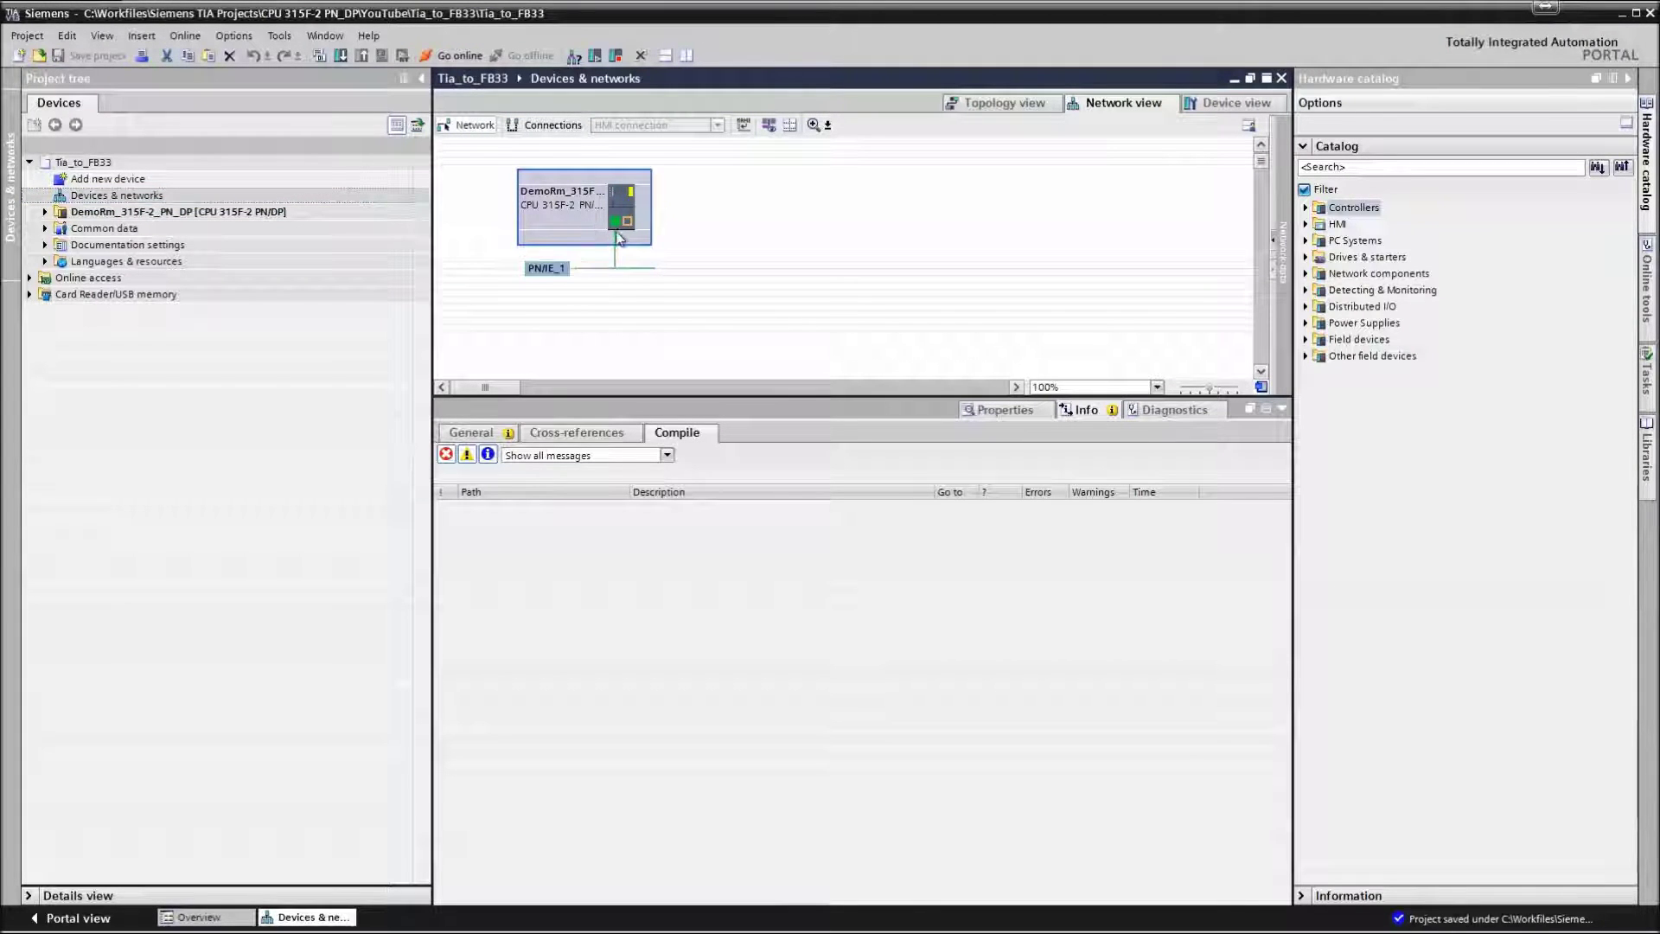
click(588, 267)
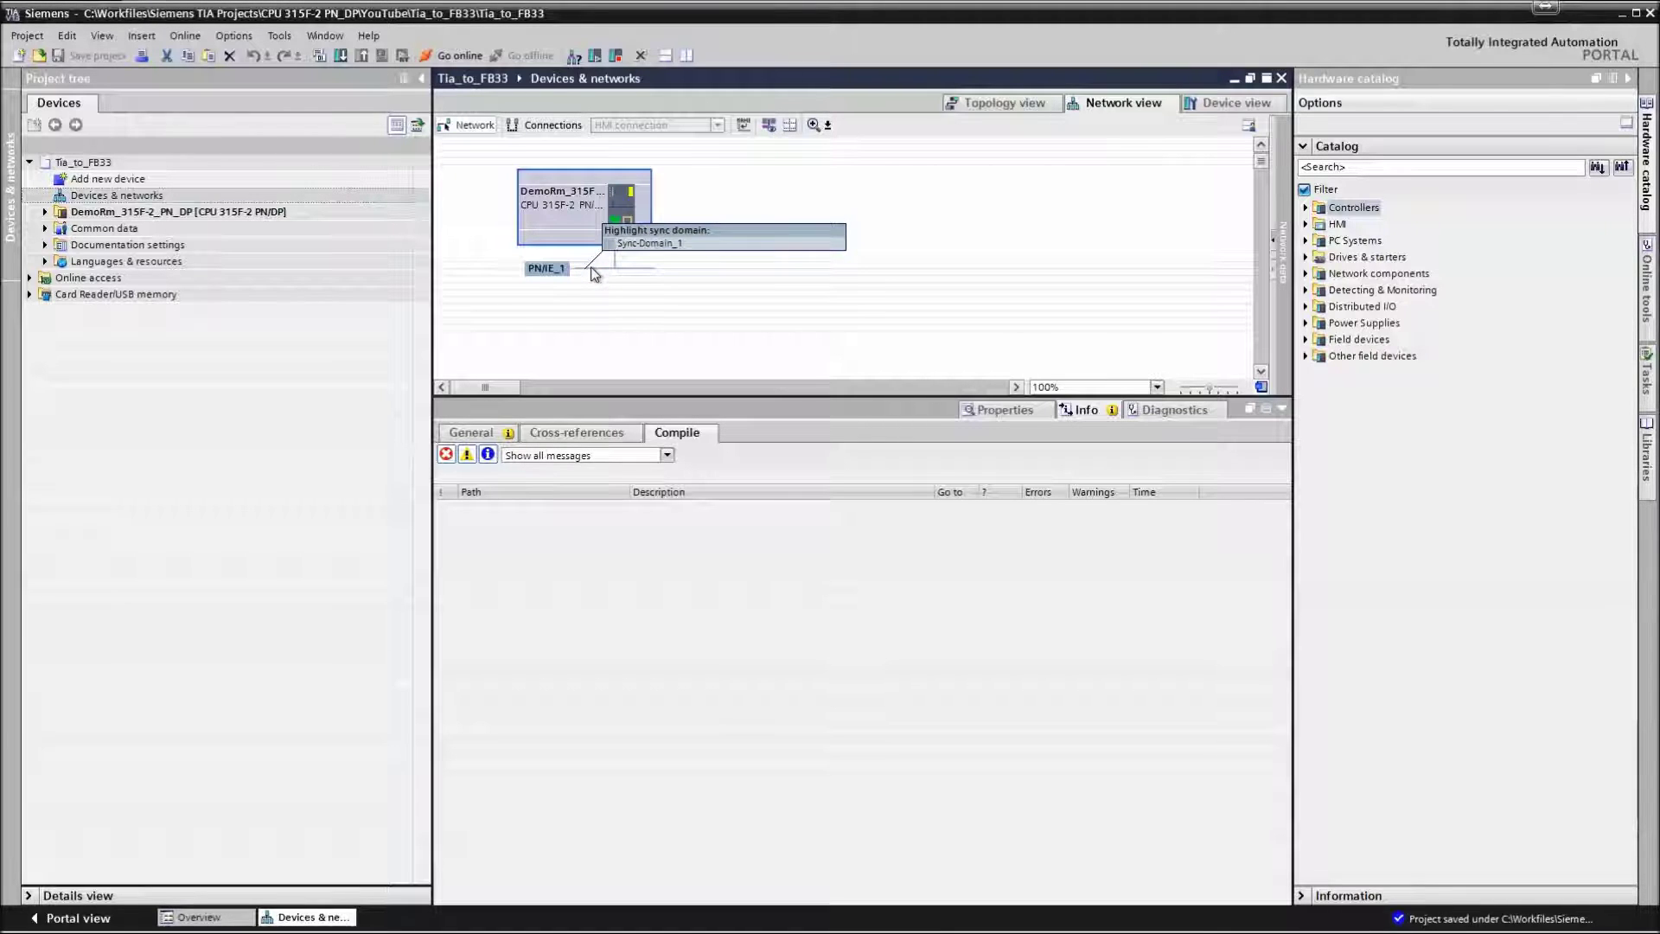
click(1180, 335)
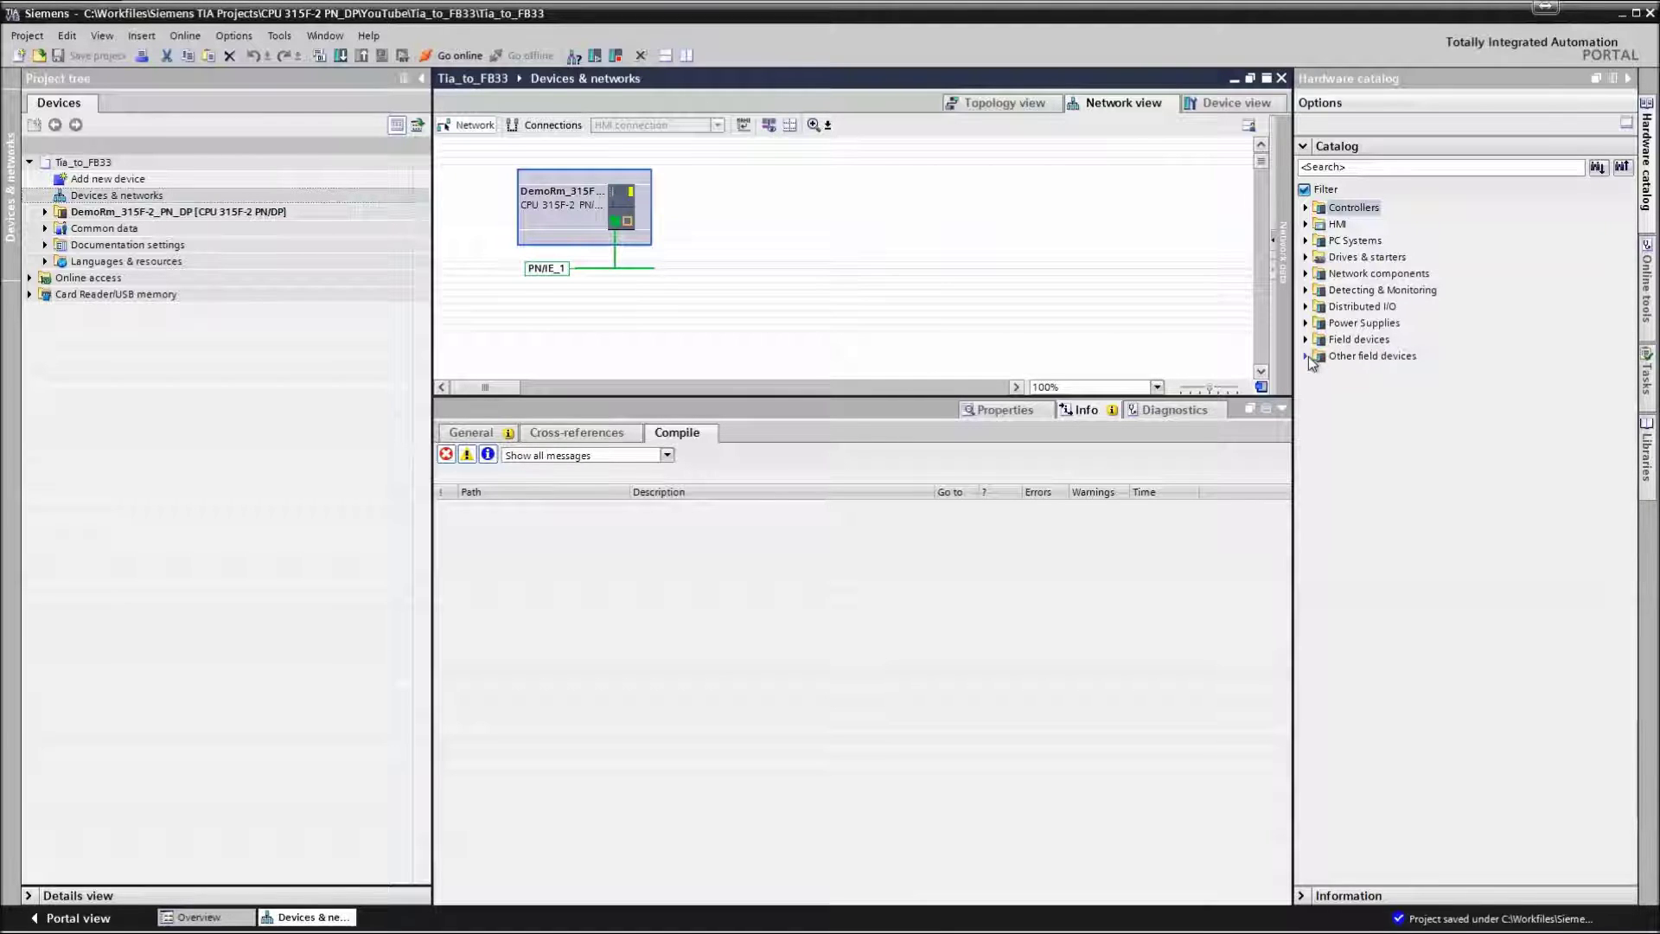
Expand the catalog to Other field devices > PROFINET IO > Valves > Festo > Festo CPX-Terminal
click(1309, 357)
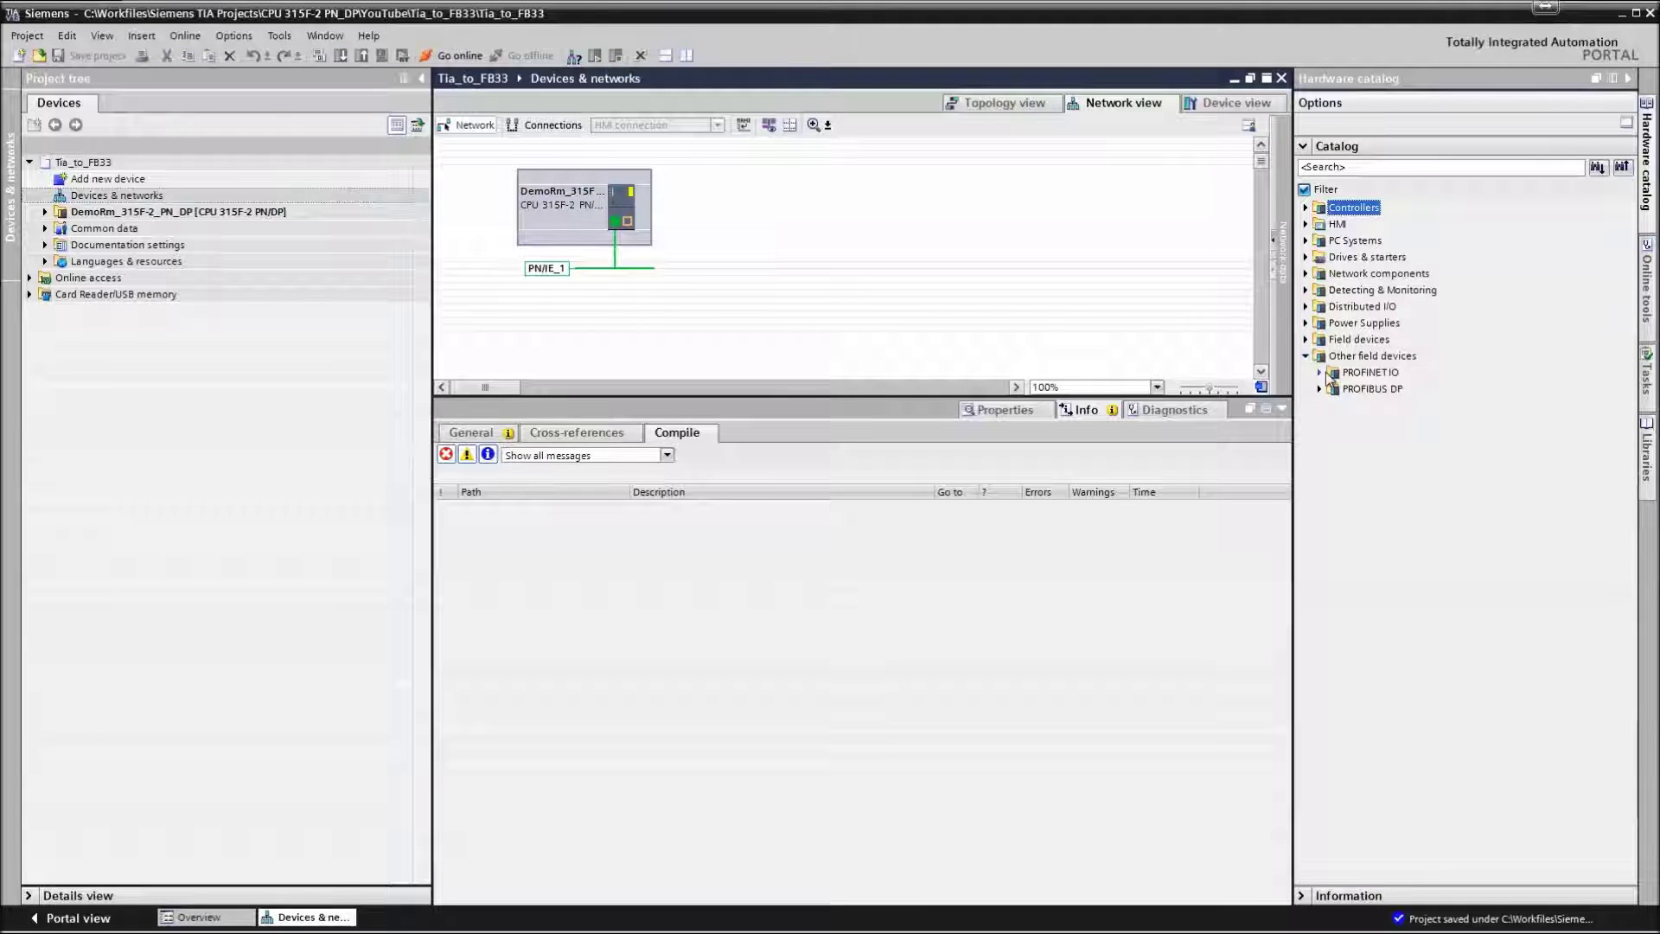
click(1328, 389)
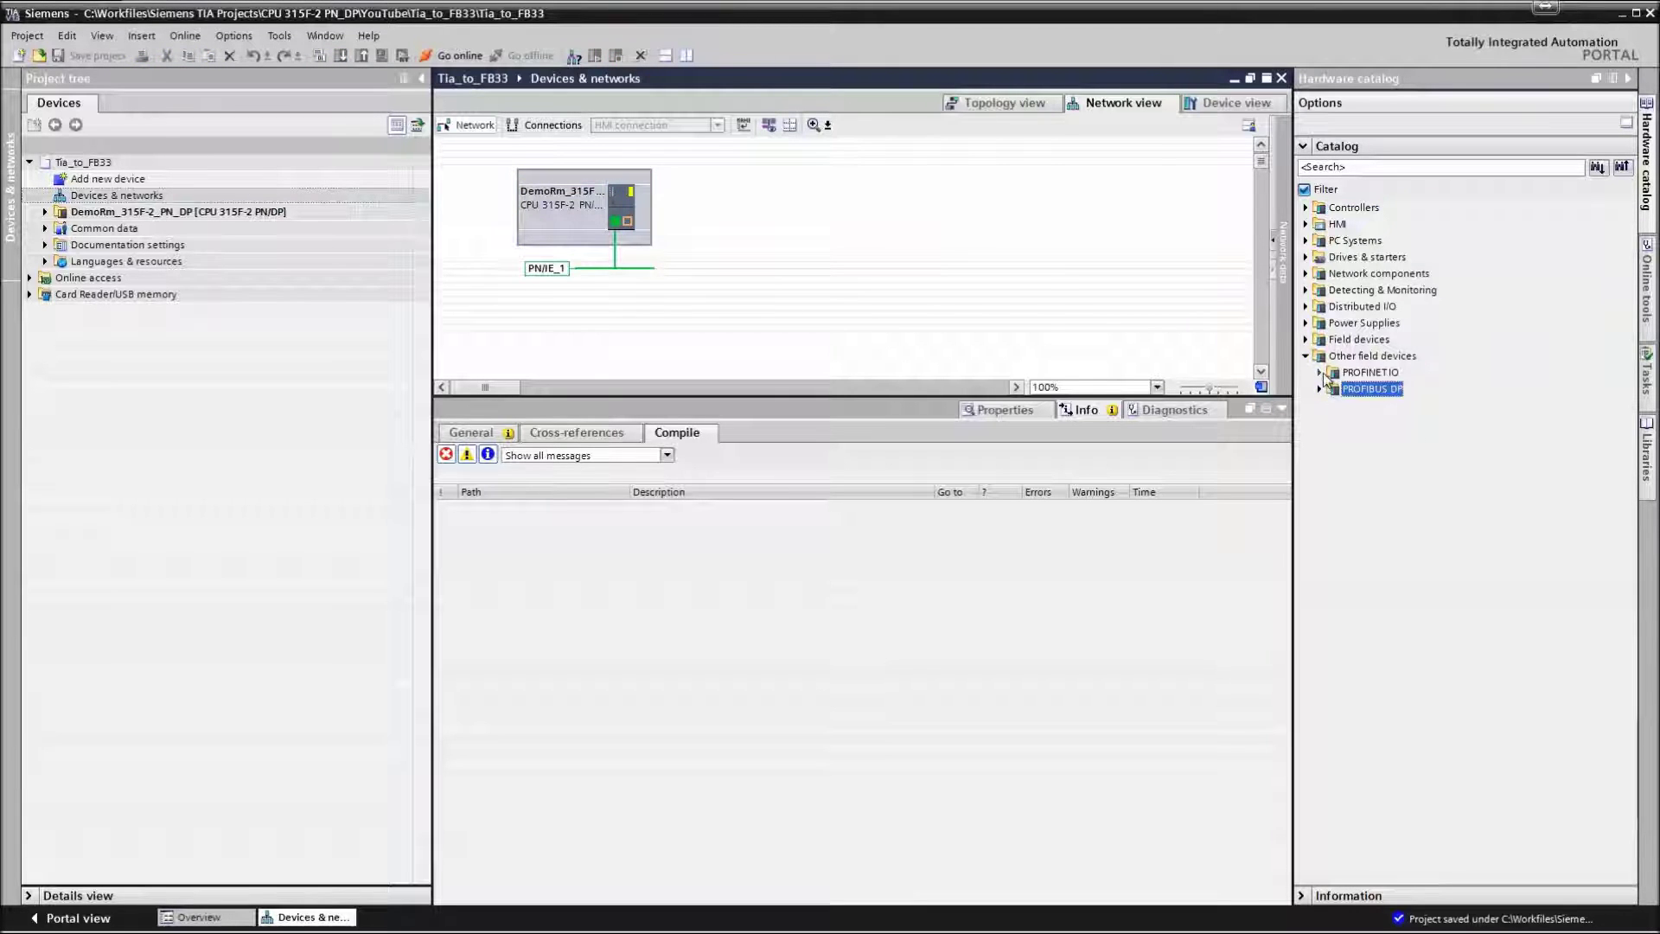
click(1320, 373)
click(1333, 472)
click(1347, 487)
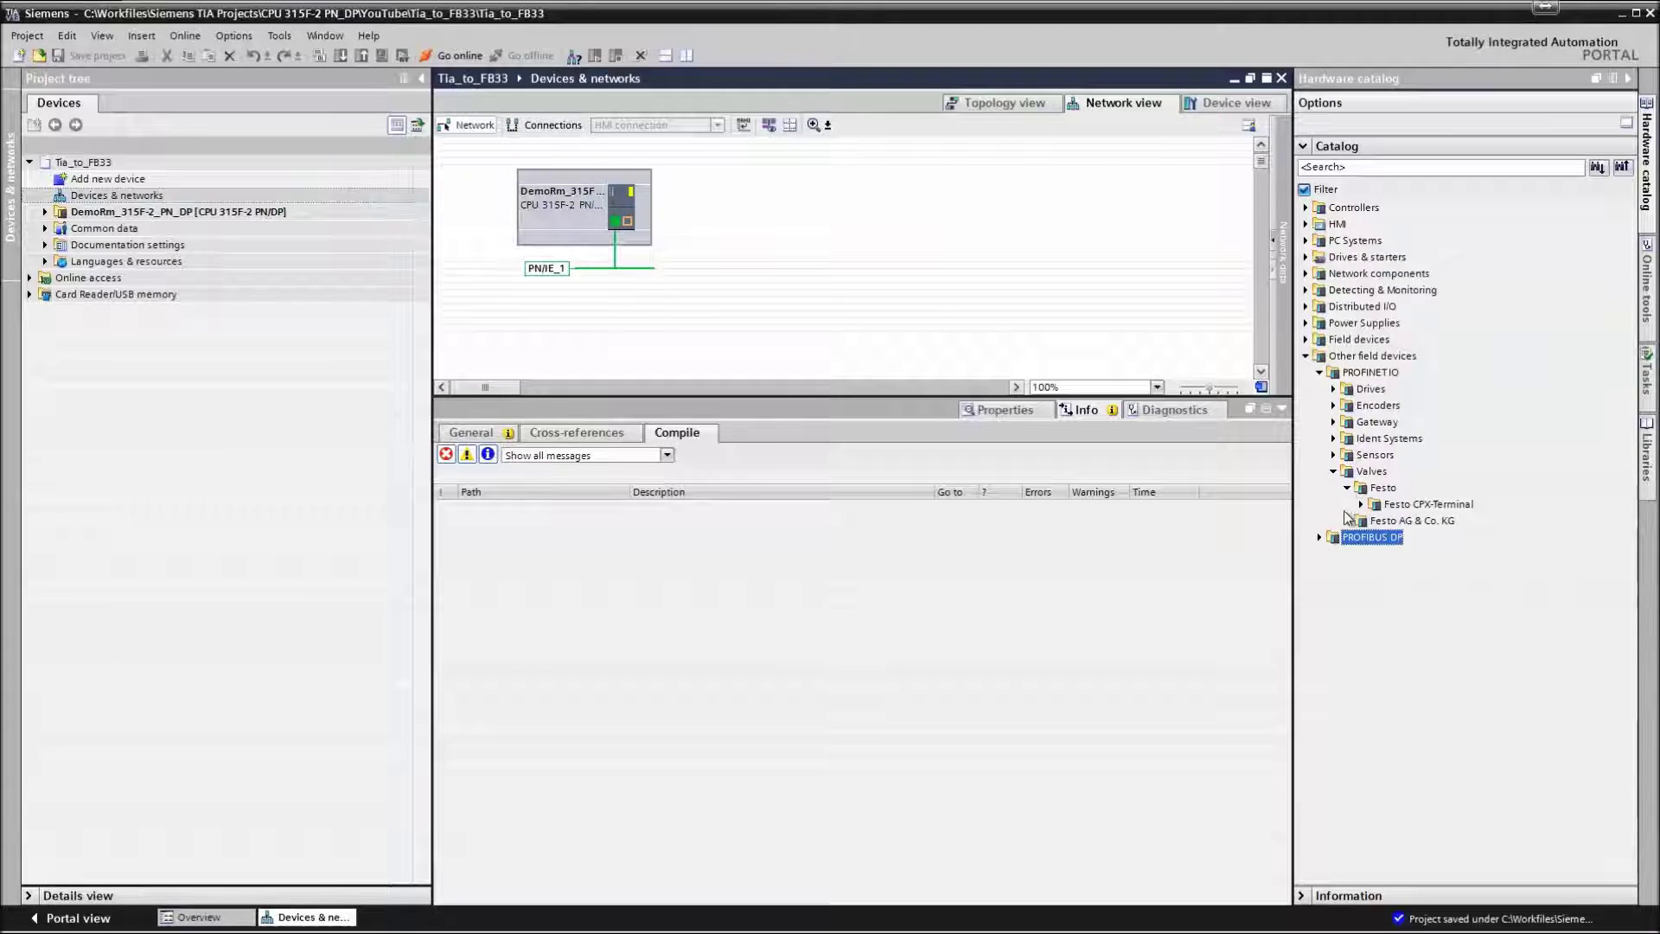
click(1360, 504)
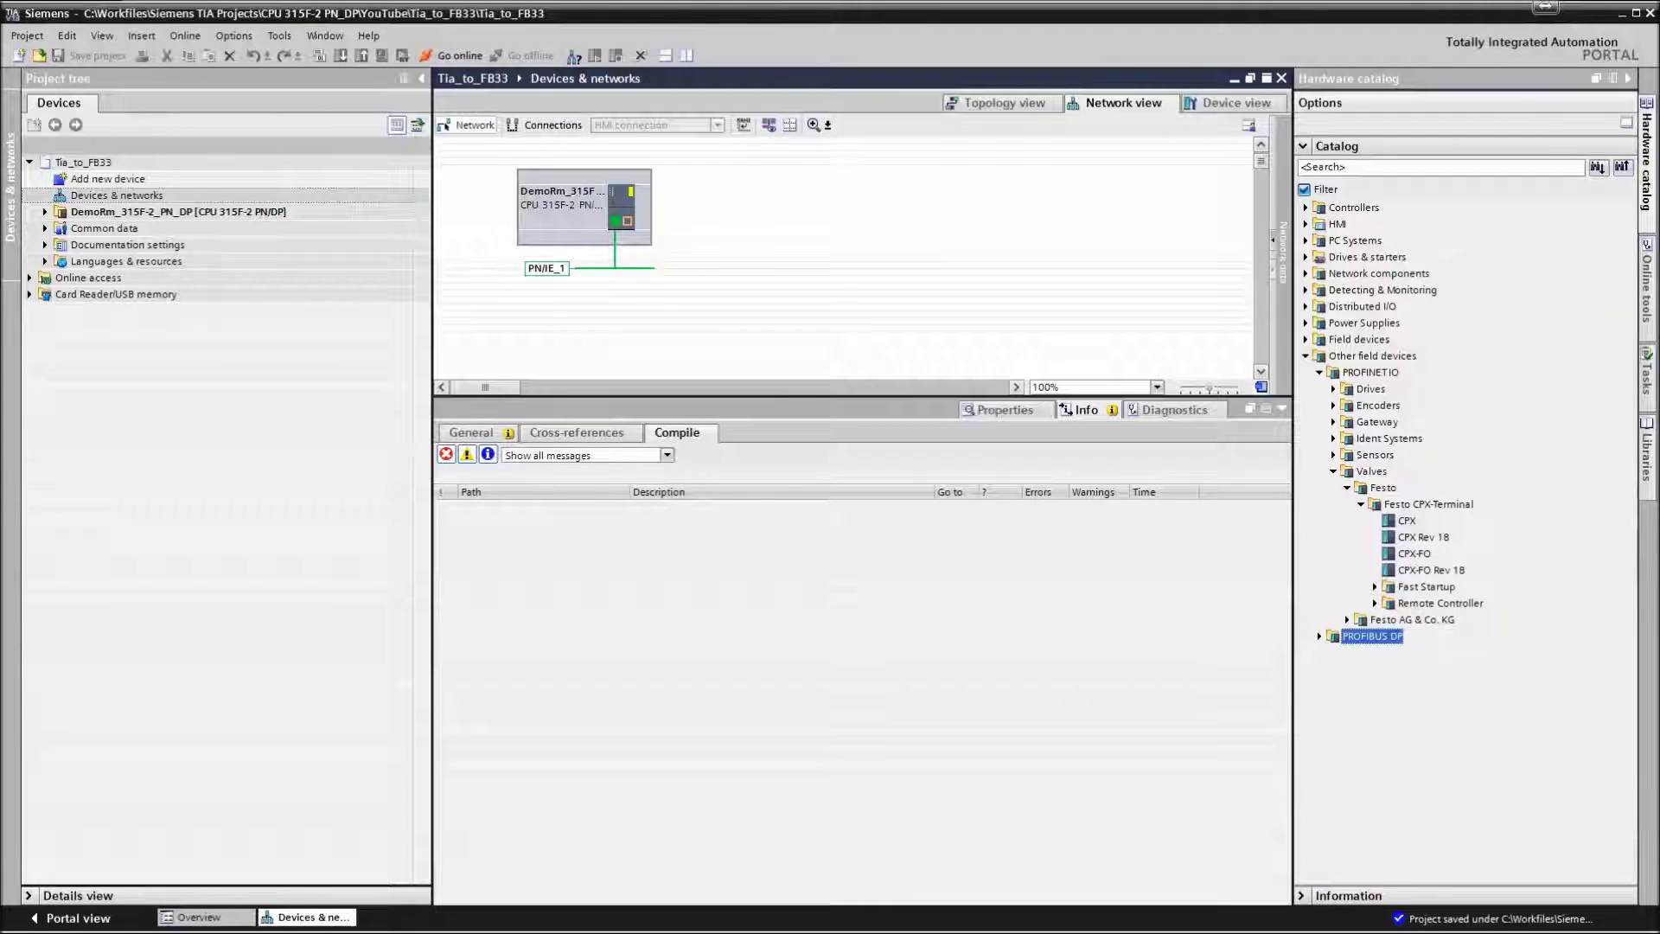
click(1406, 520)
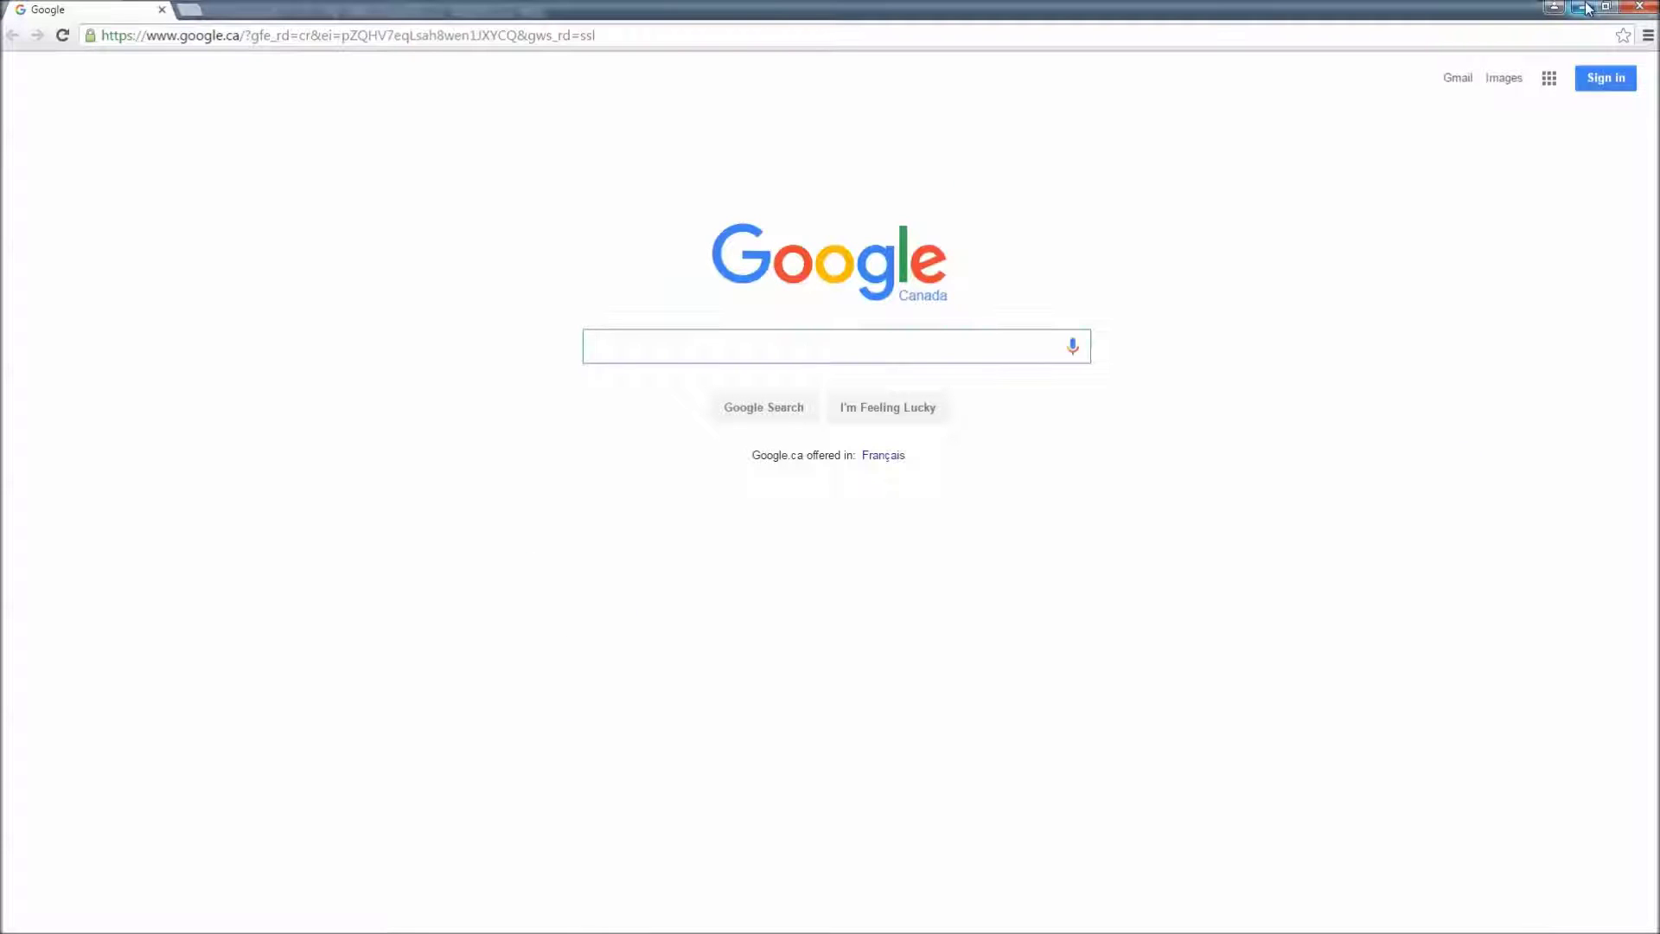
Resize and reposition the Chrome window so it fills the screen
click(1606, 8)
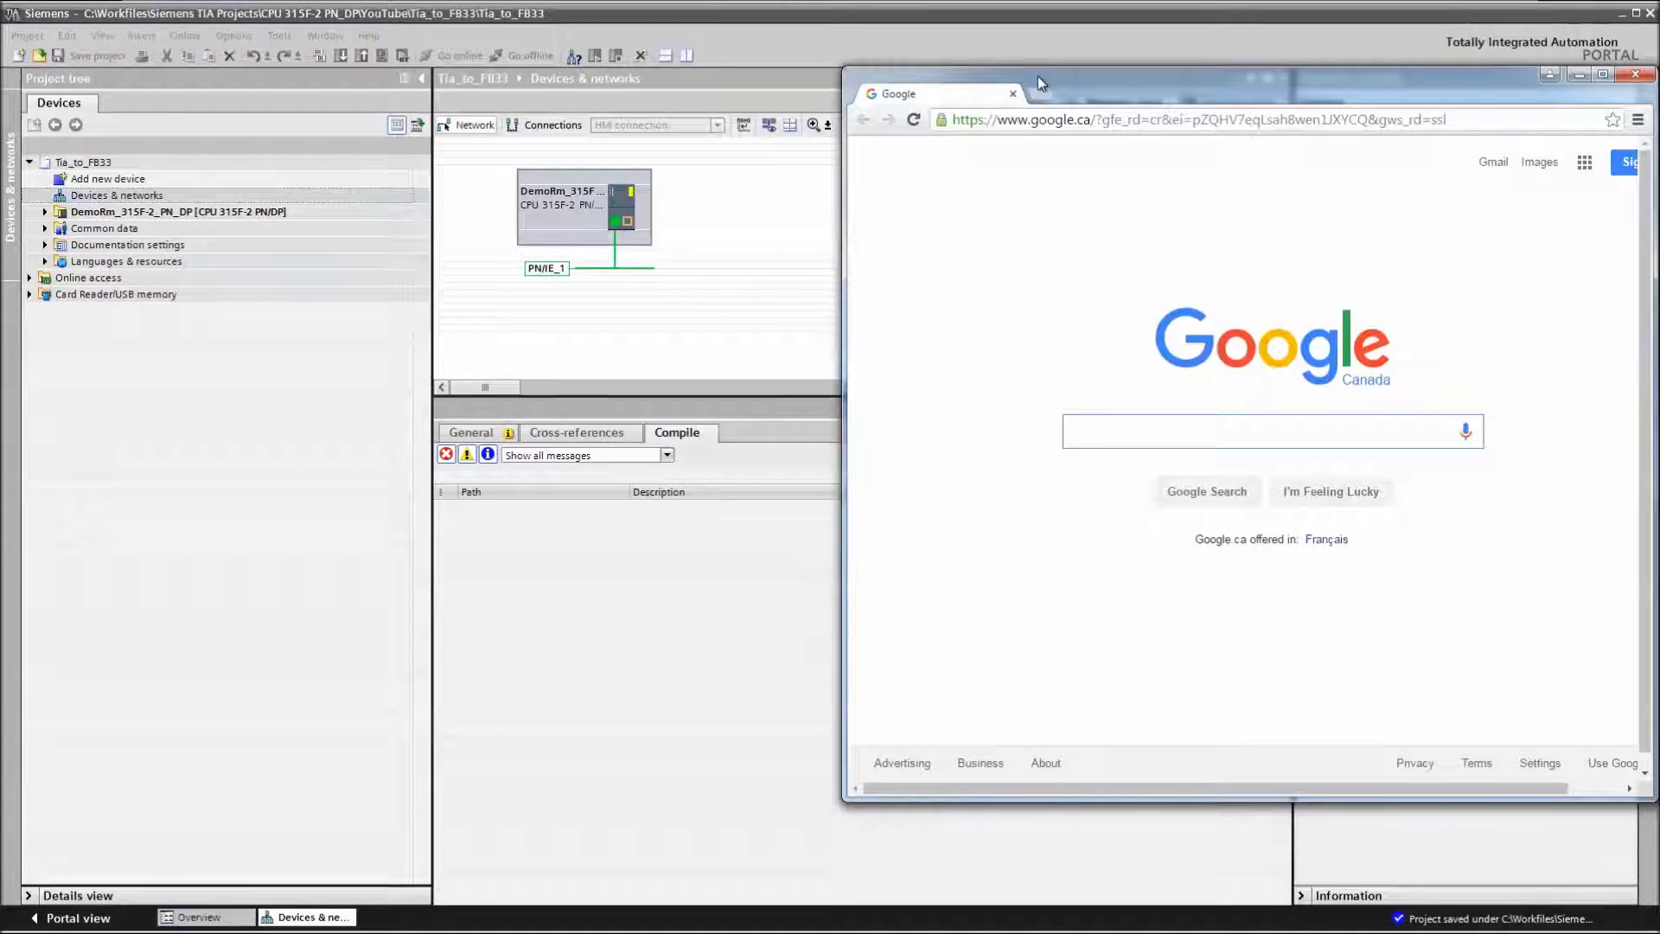
drag(1038, 76, 194, 10)
drag(807, 732, 1651, 929)
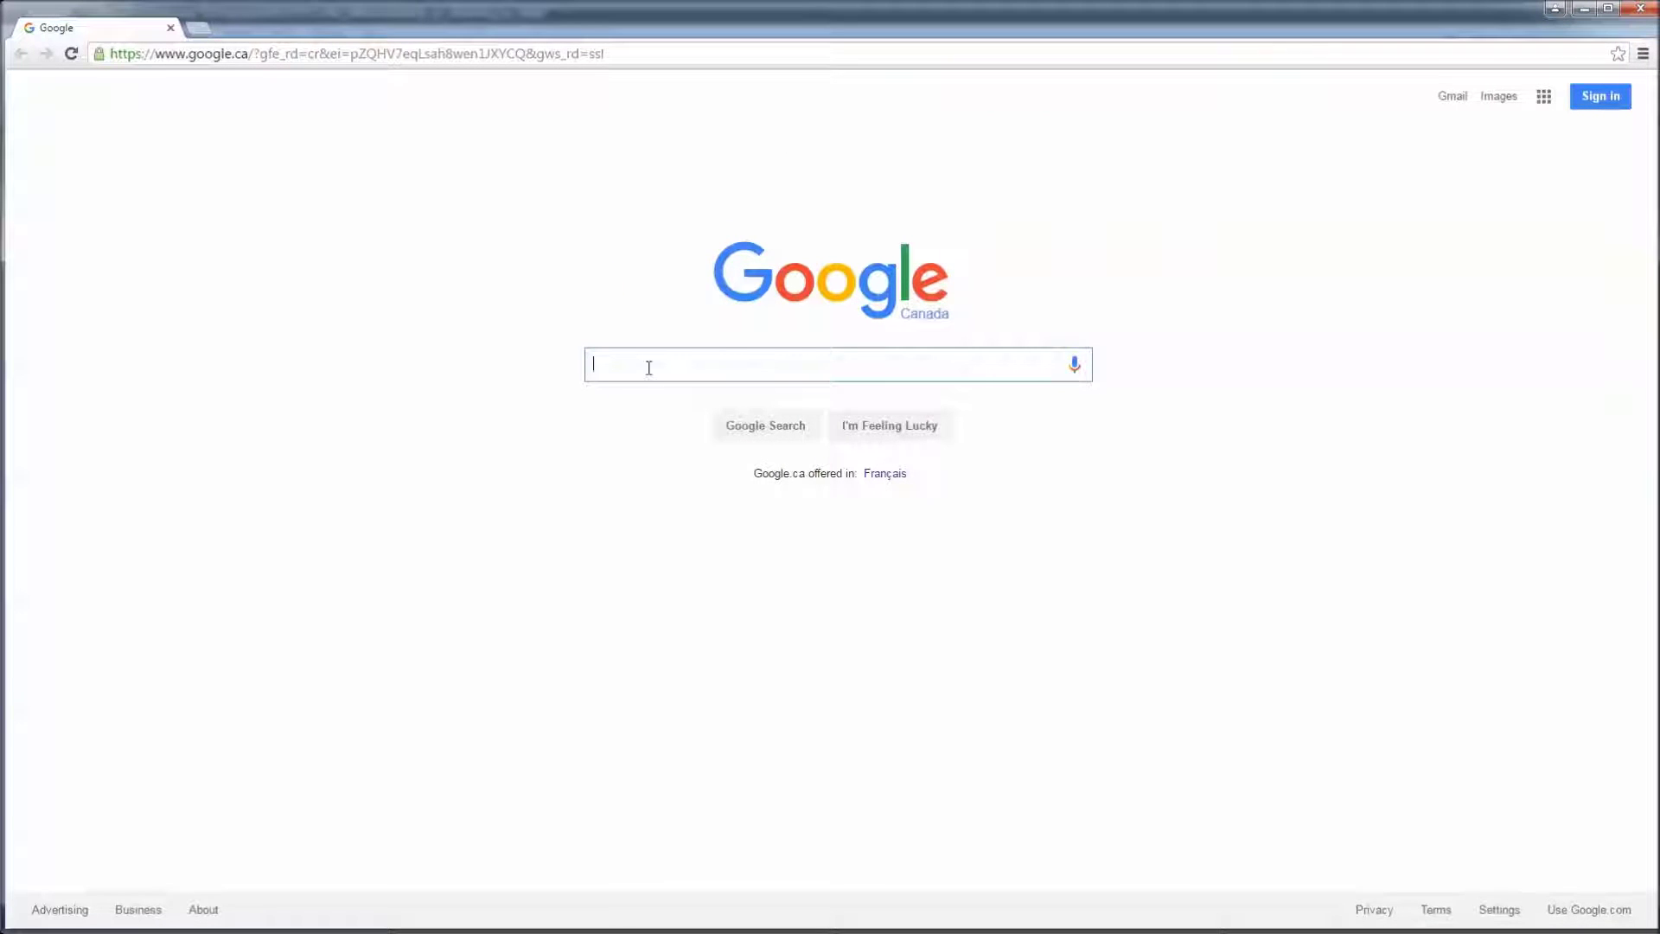
click(339, 55)
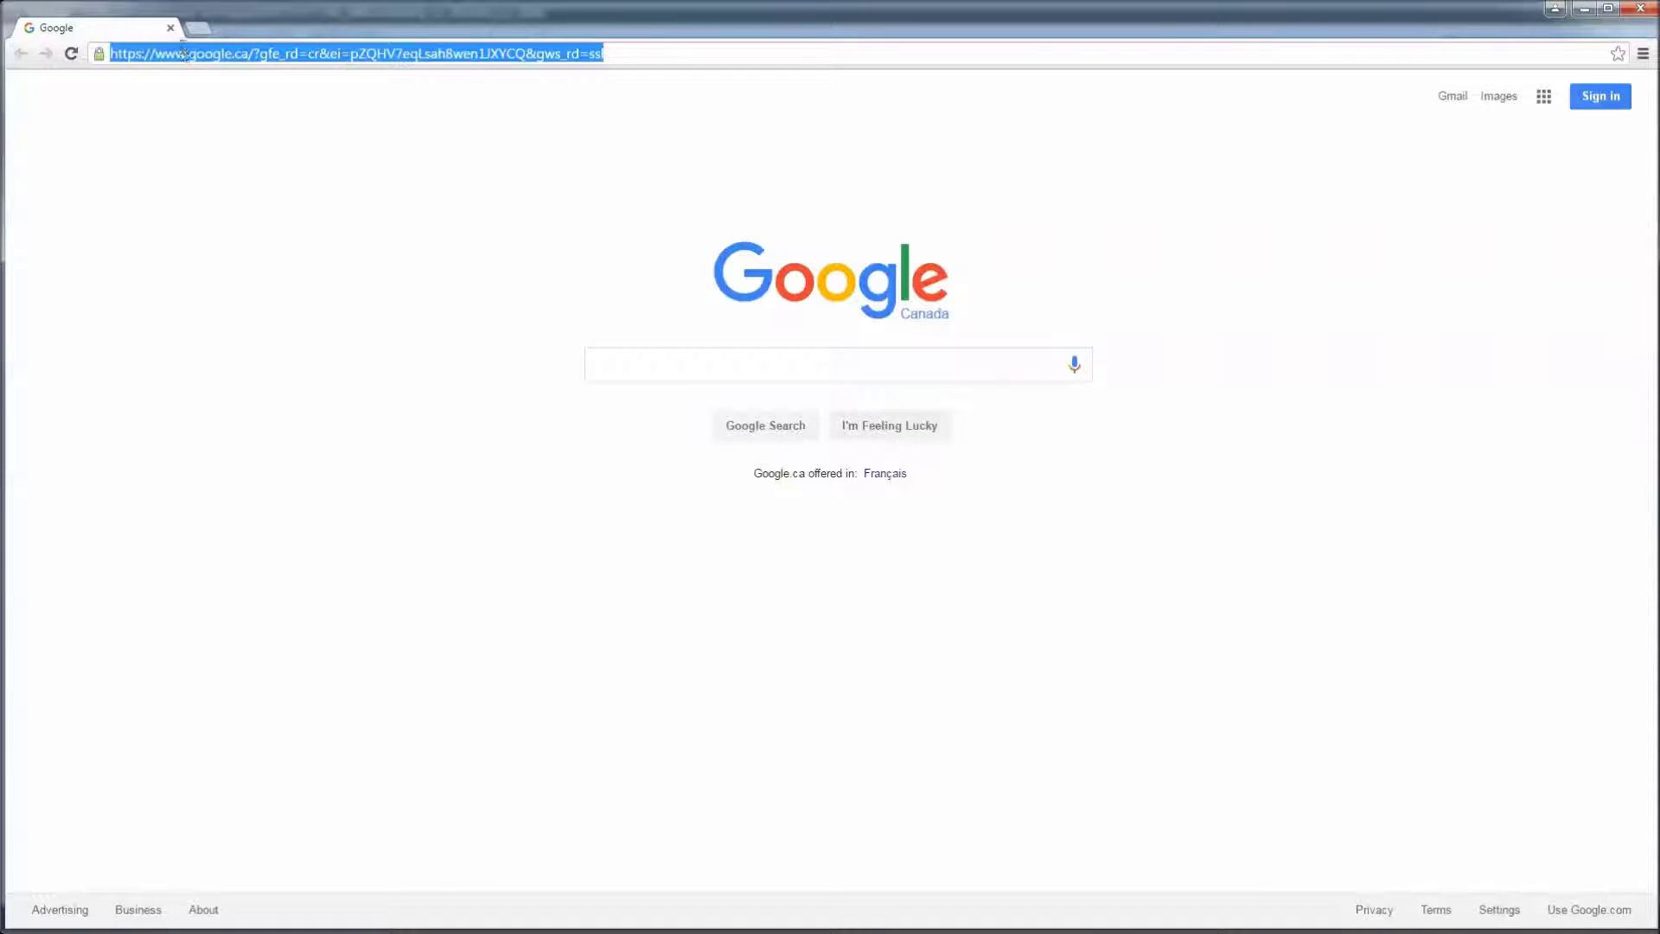
drag(188, 53, 1471, 151)
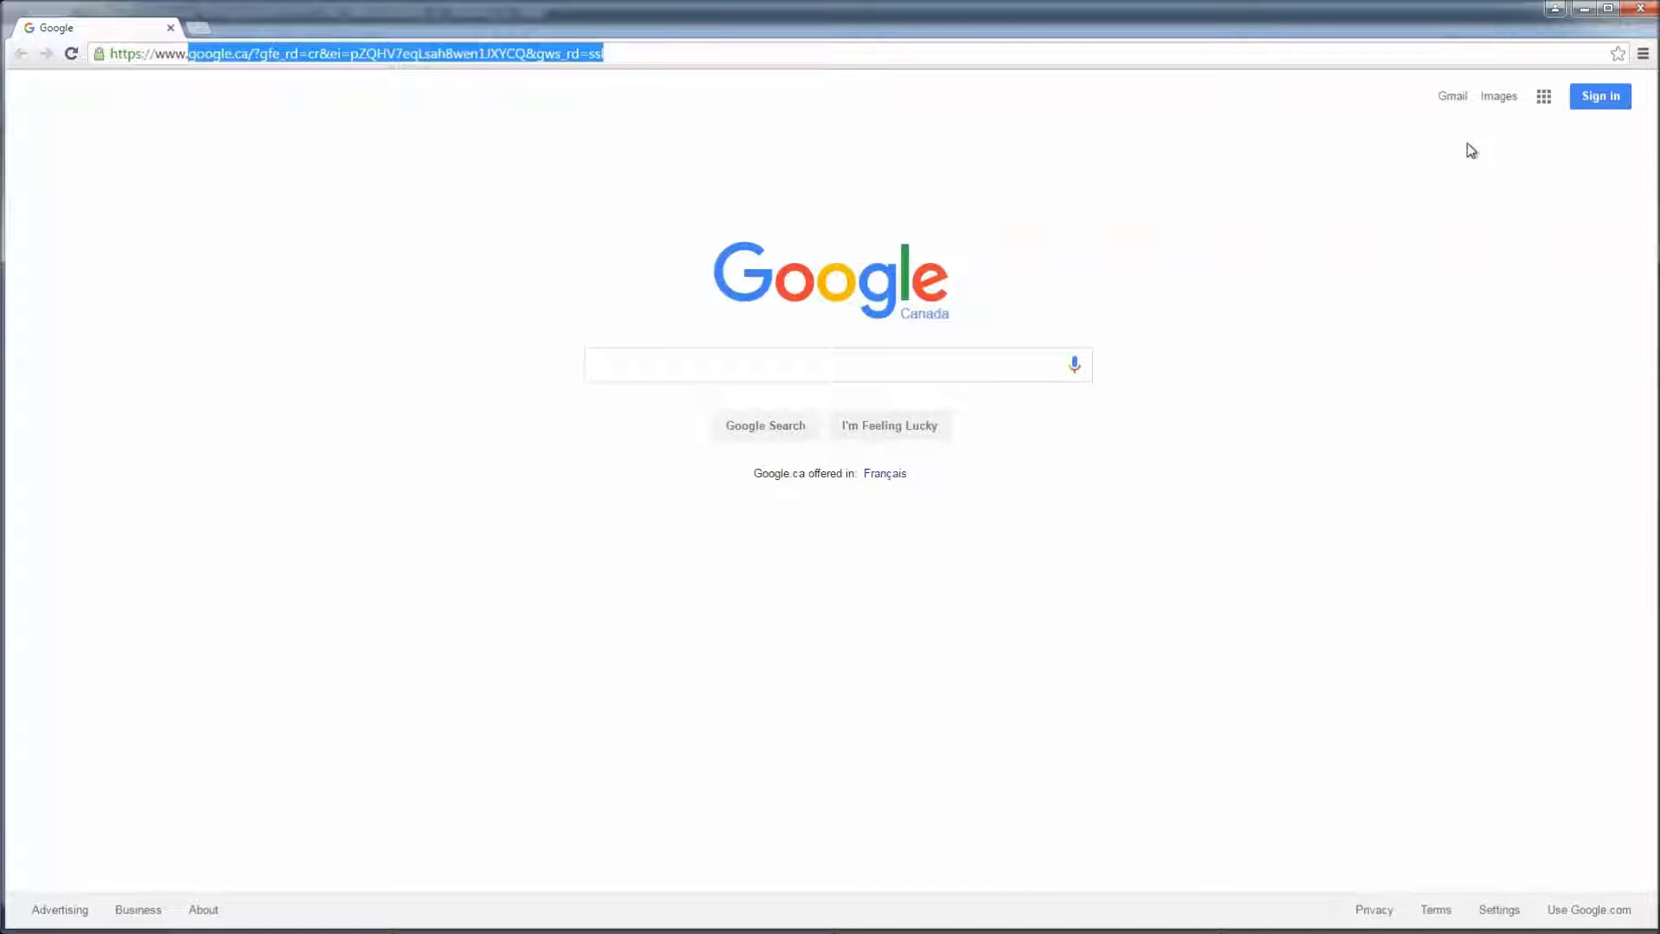
key(ctrl+a)
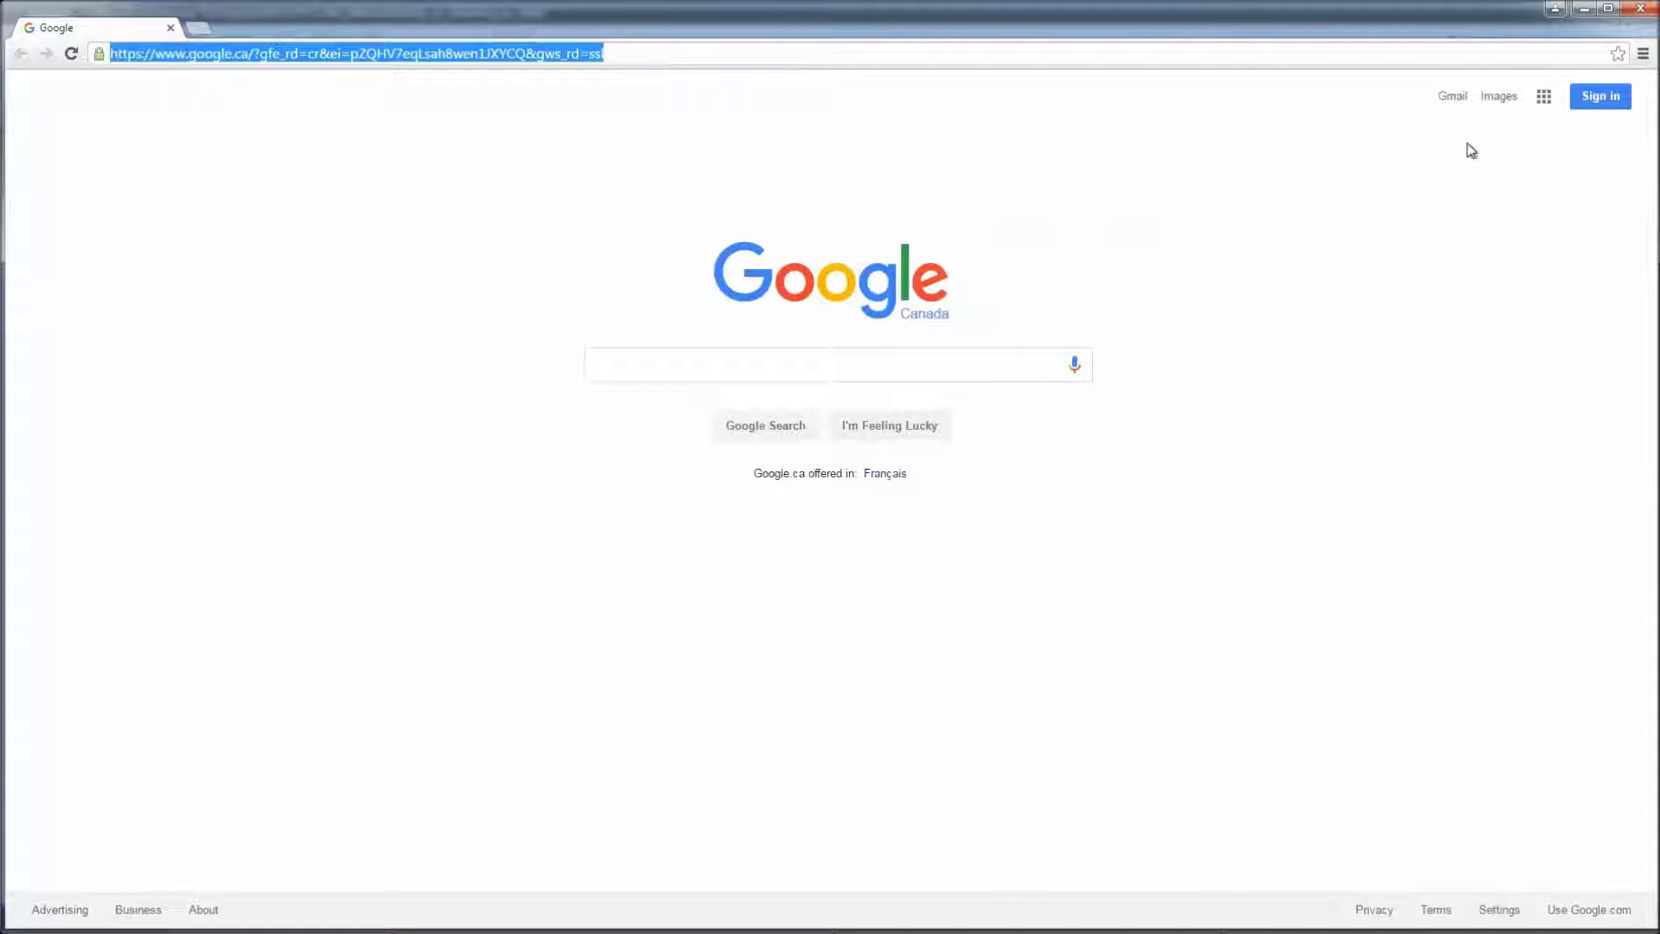
text(www.festo.com/cms/en-c)
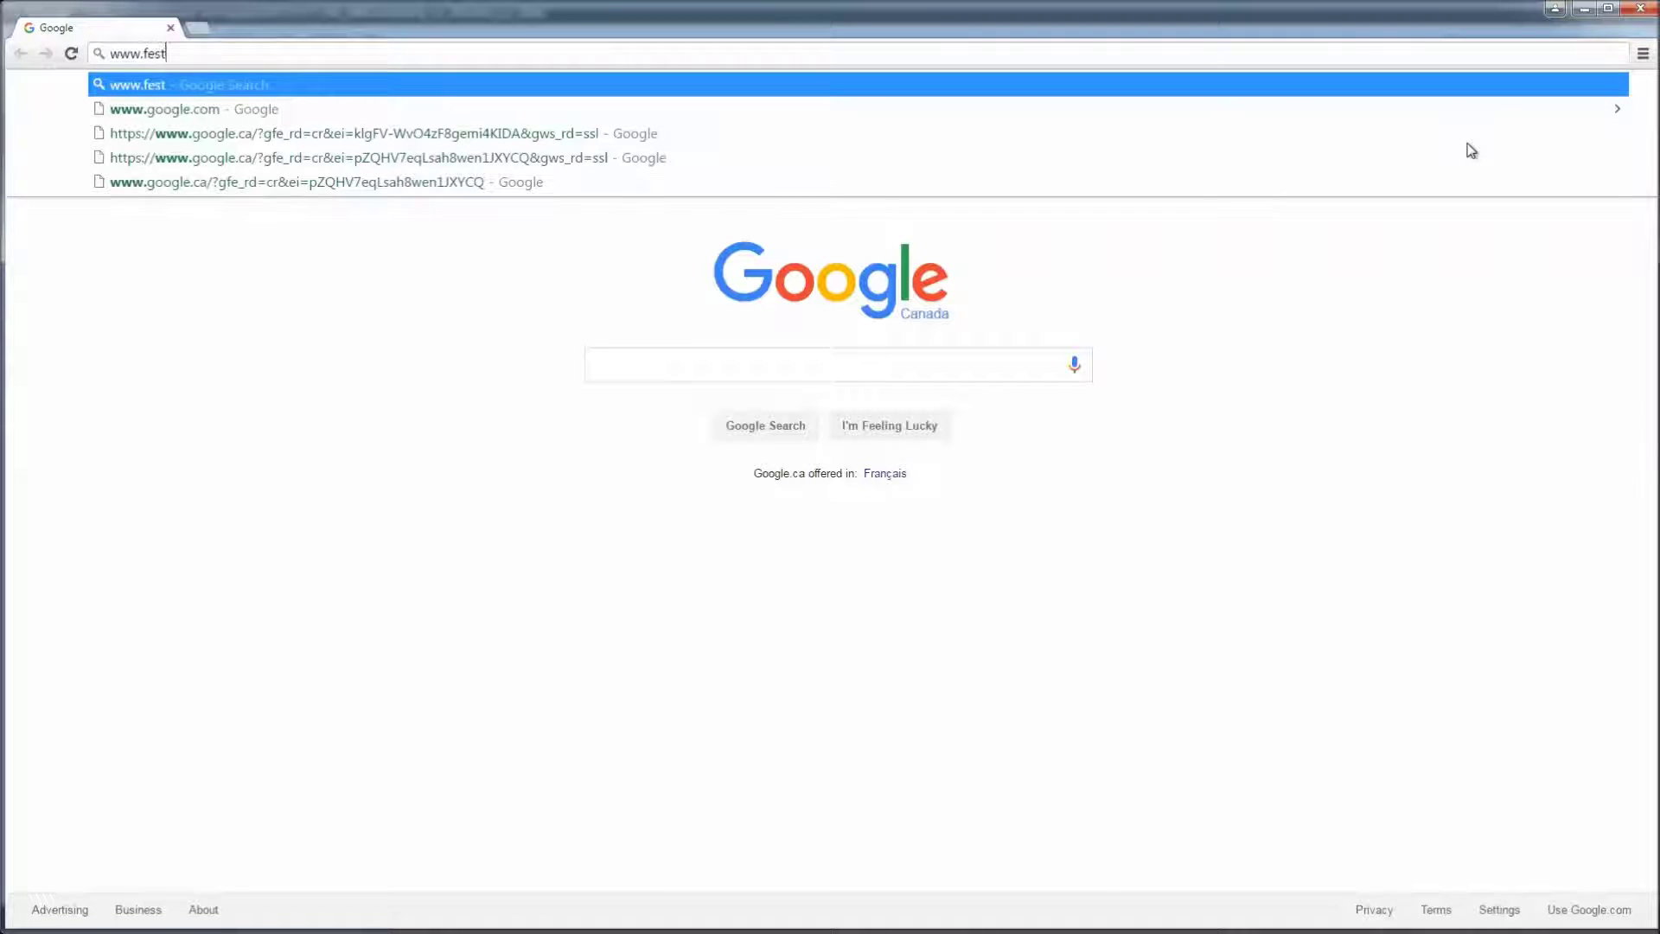
text(a)
key(Return)
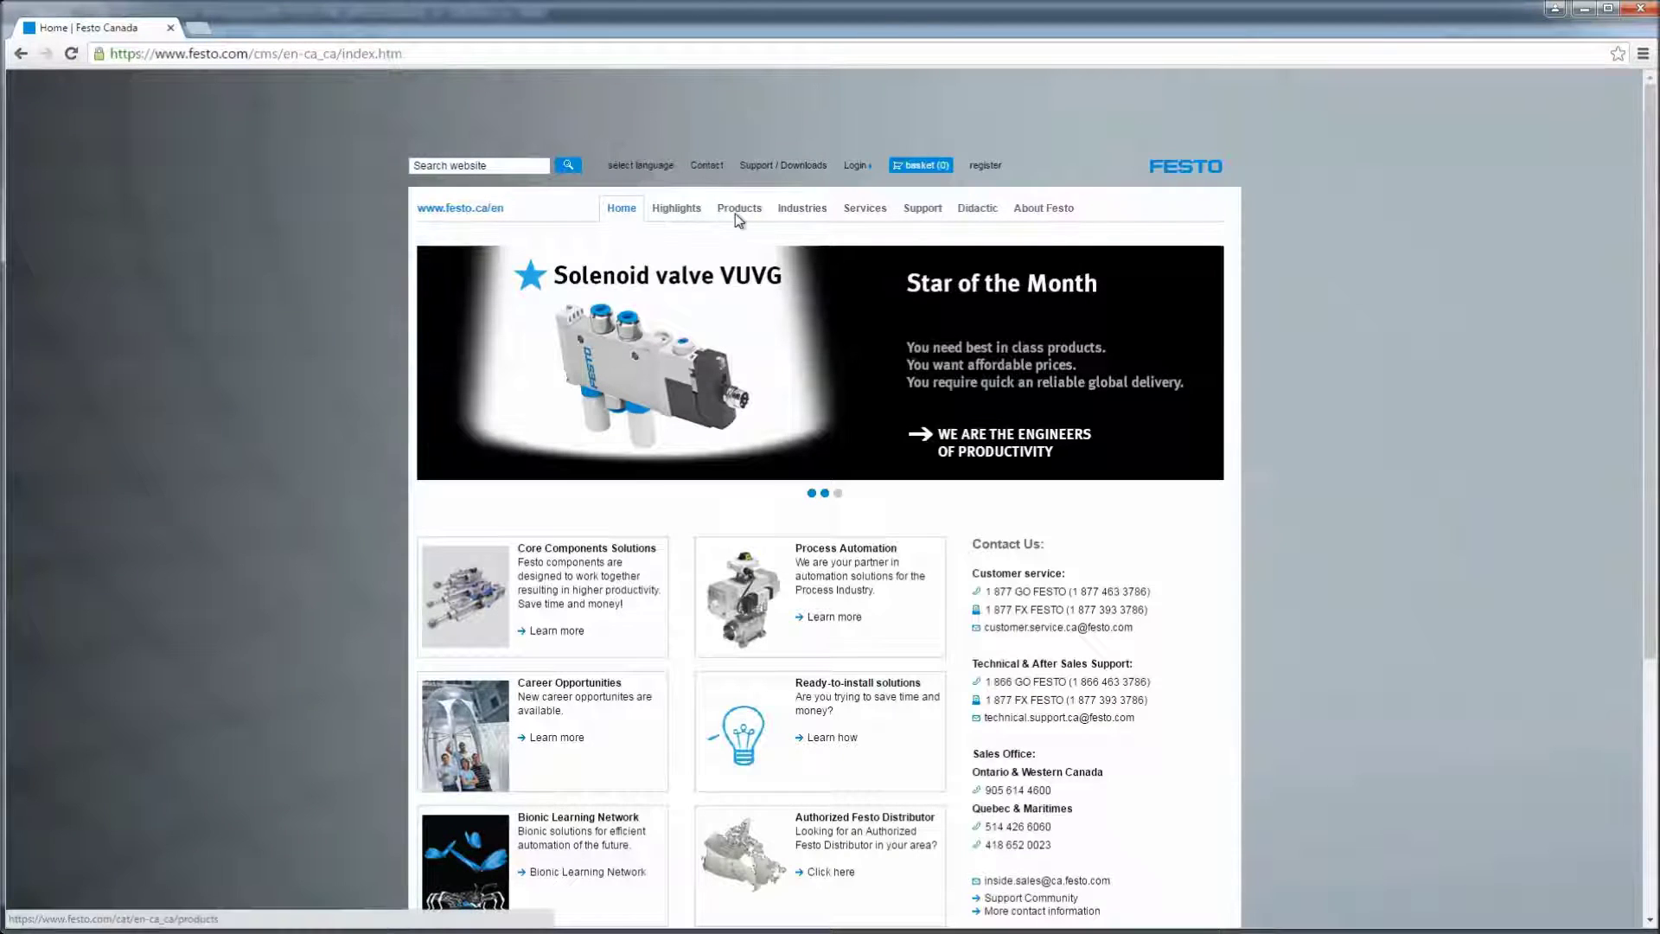
Search the Festo Support Portal for cpx-fb33 and open the Bus node CPX-FB33 entry
click(737, 216)
click(759, 166)
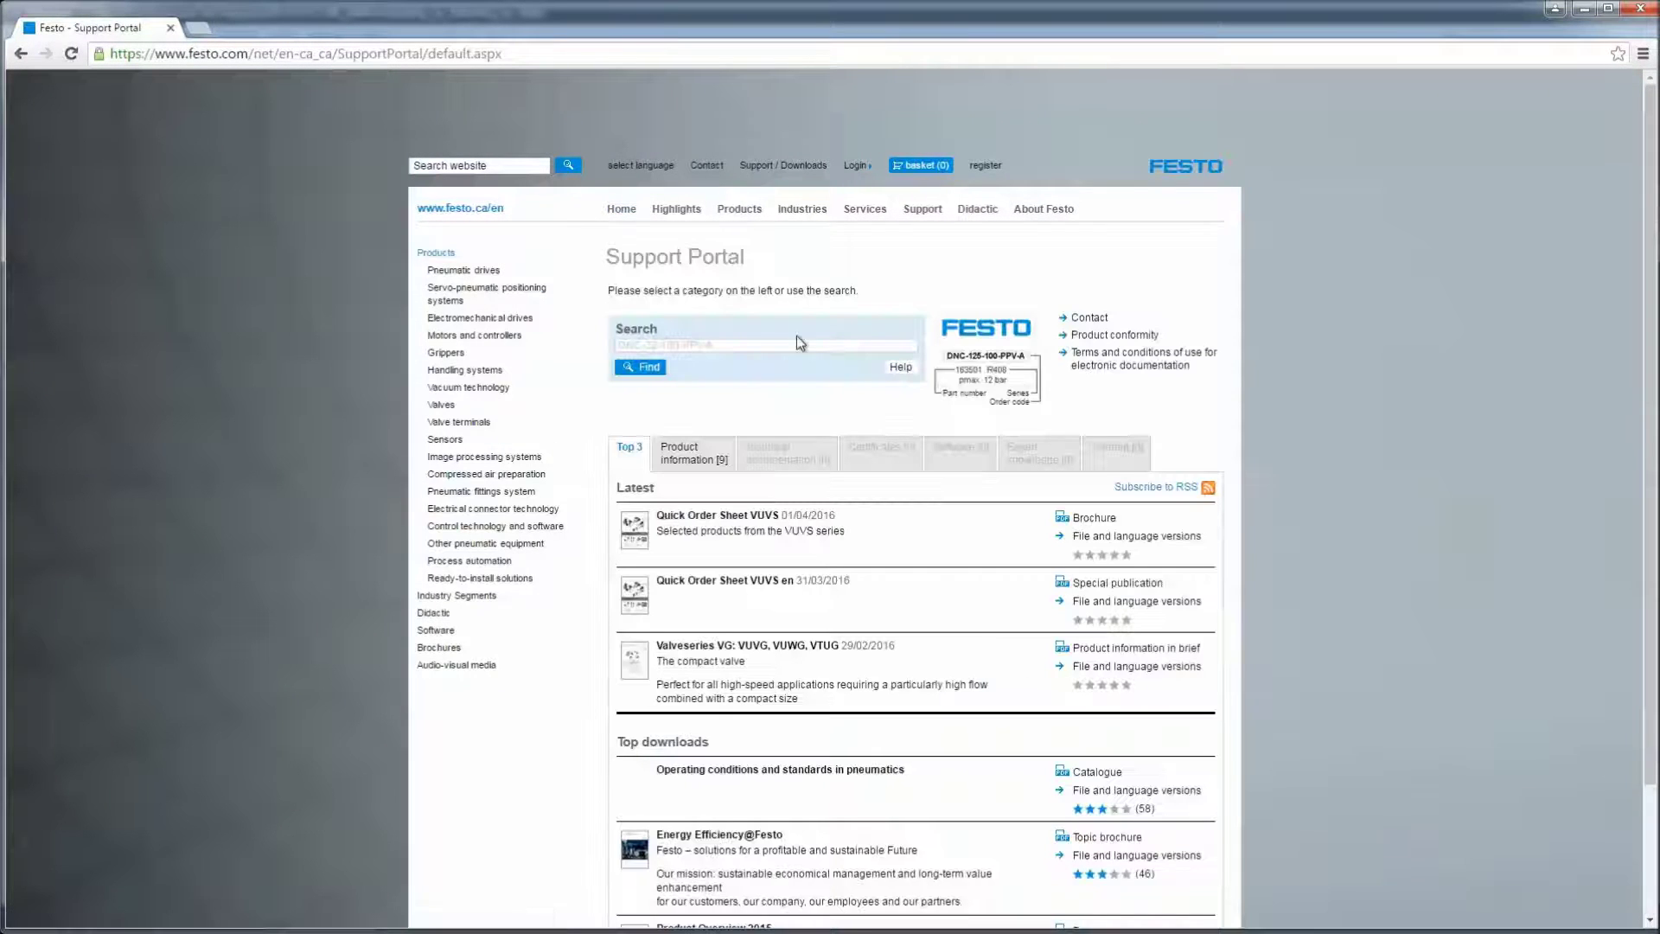
click(754, 350)
text(cp)
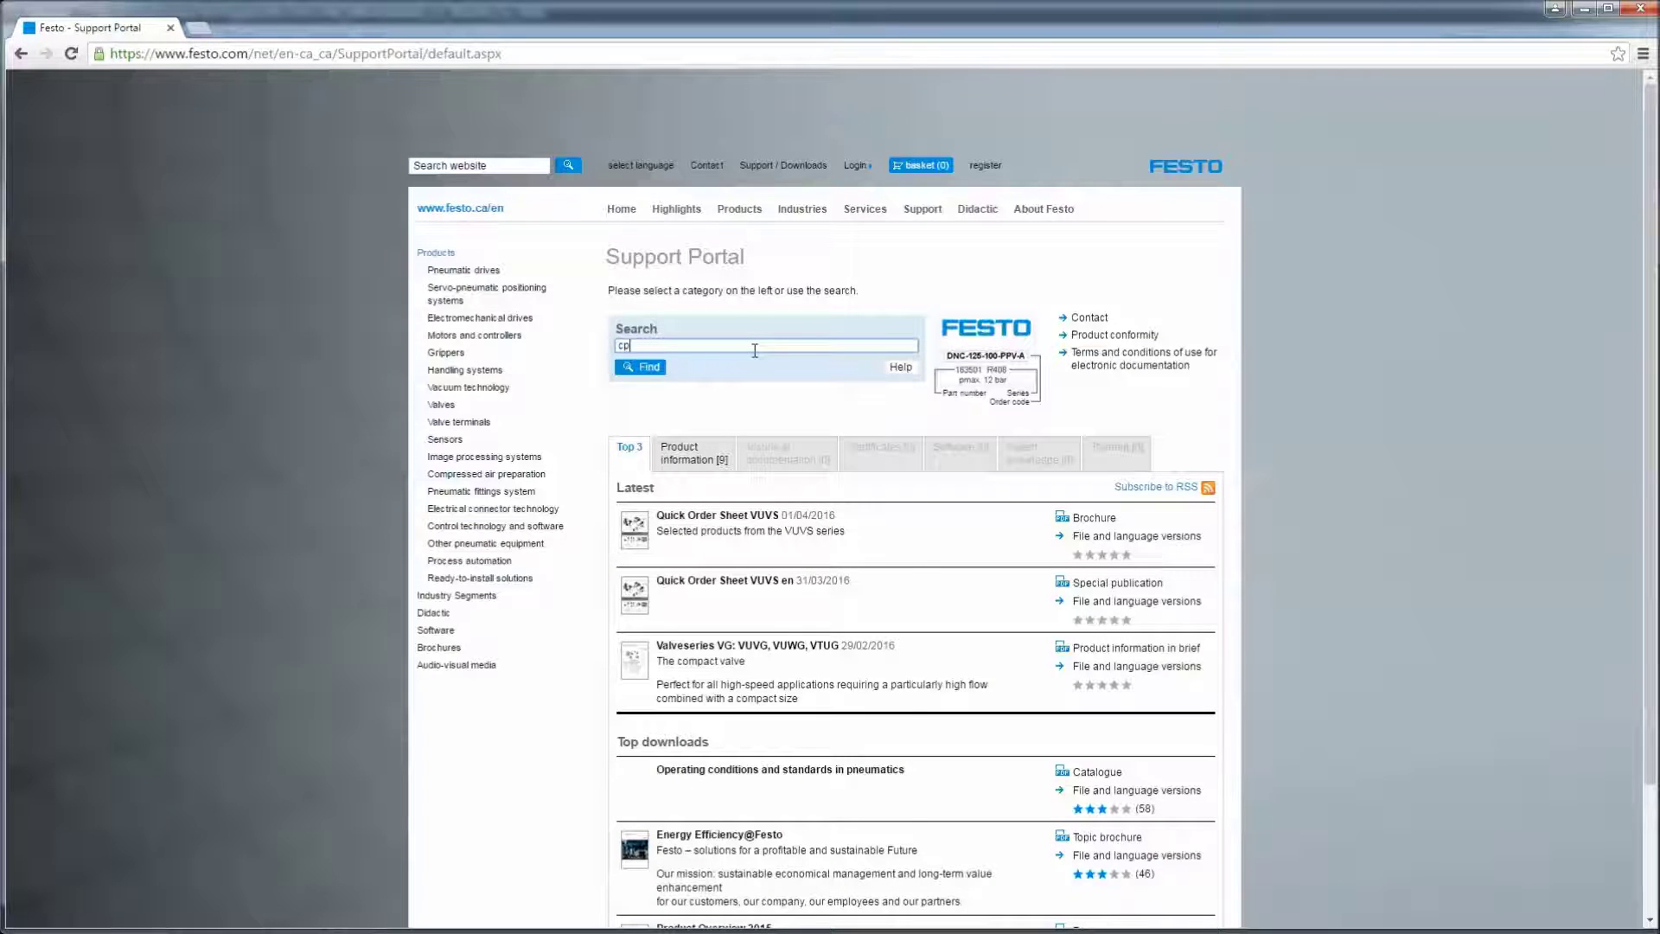
text(x-fb33)
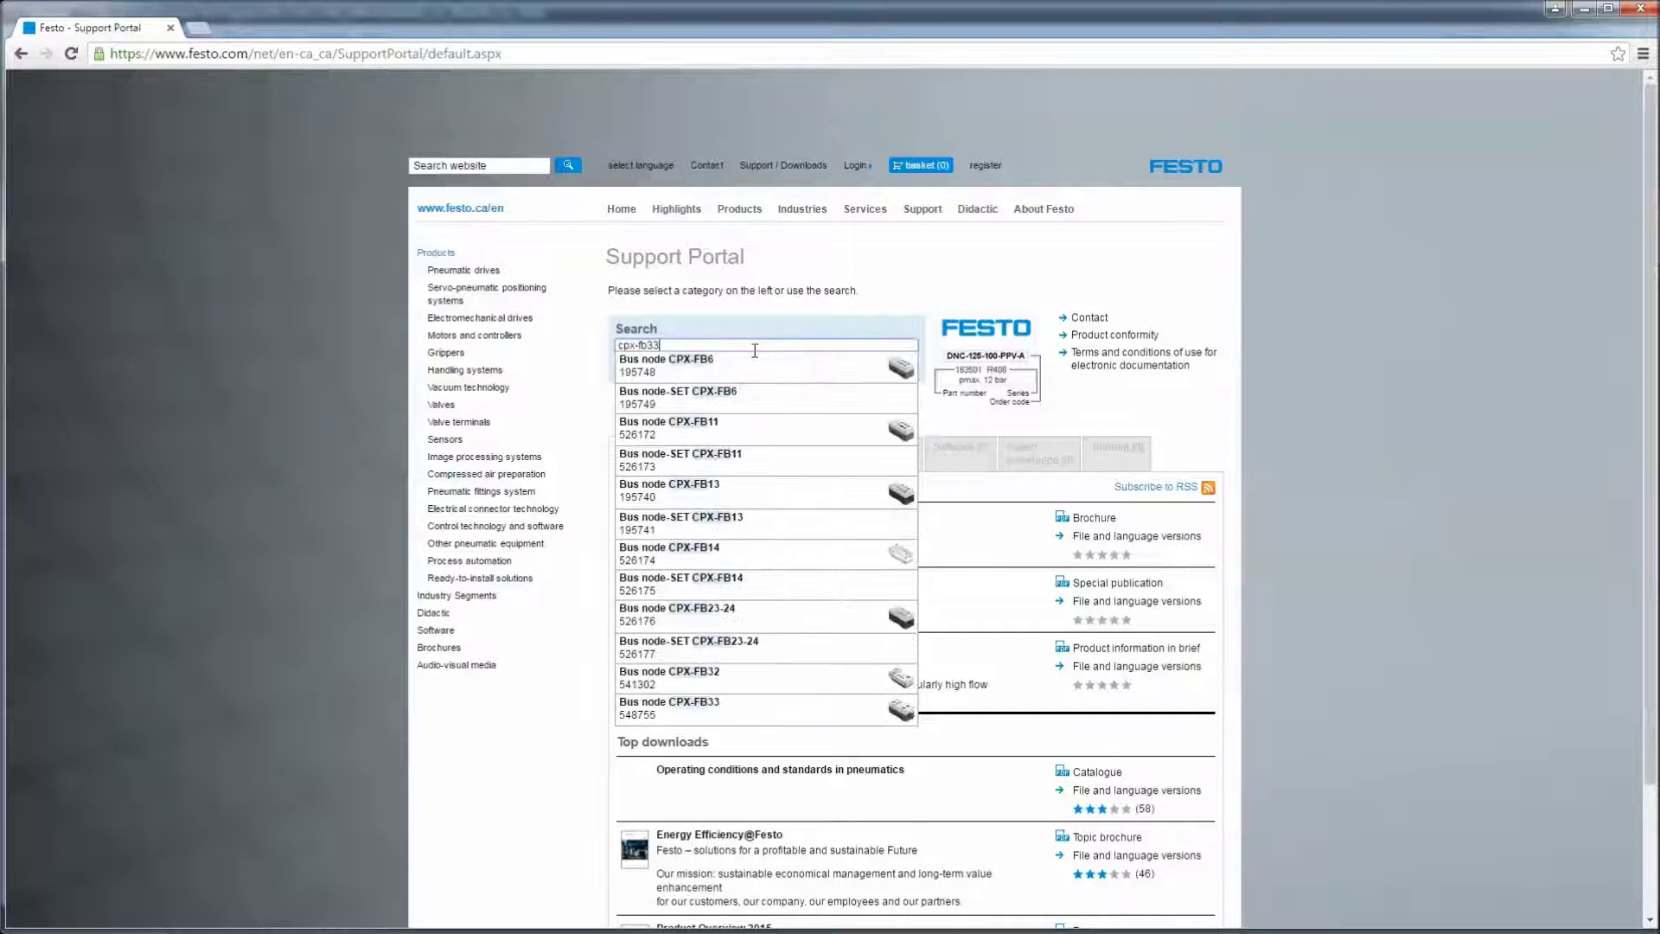
click(895, 370)
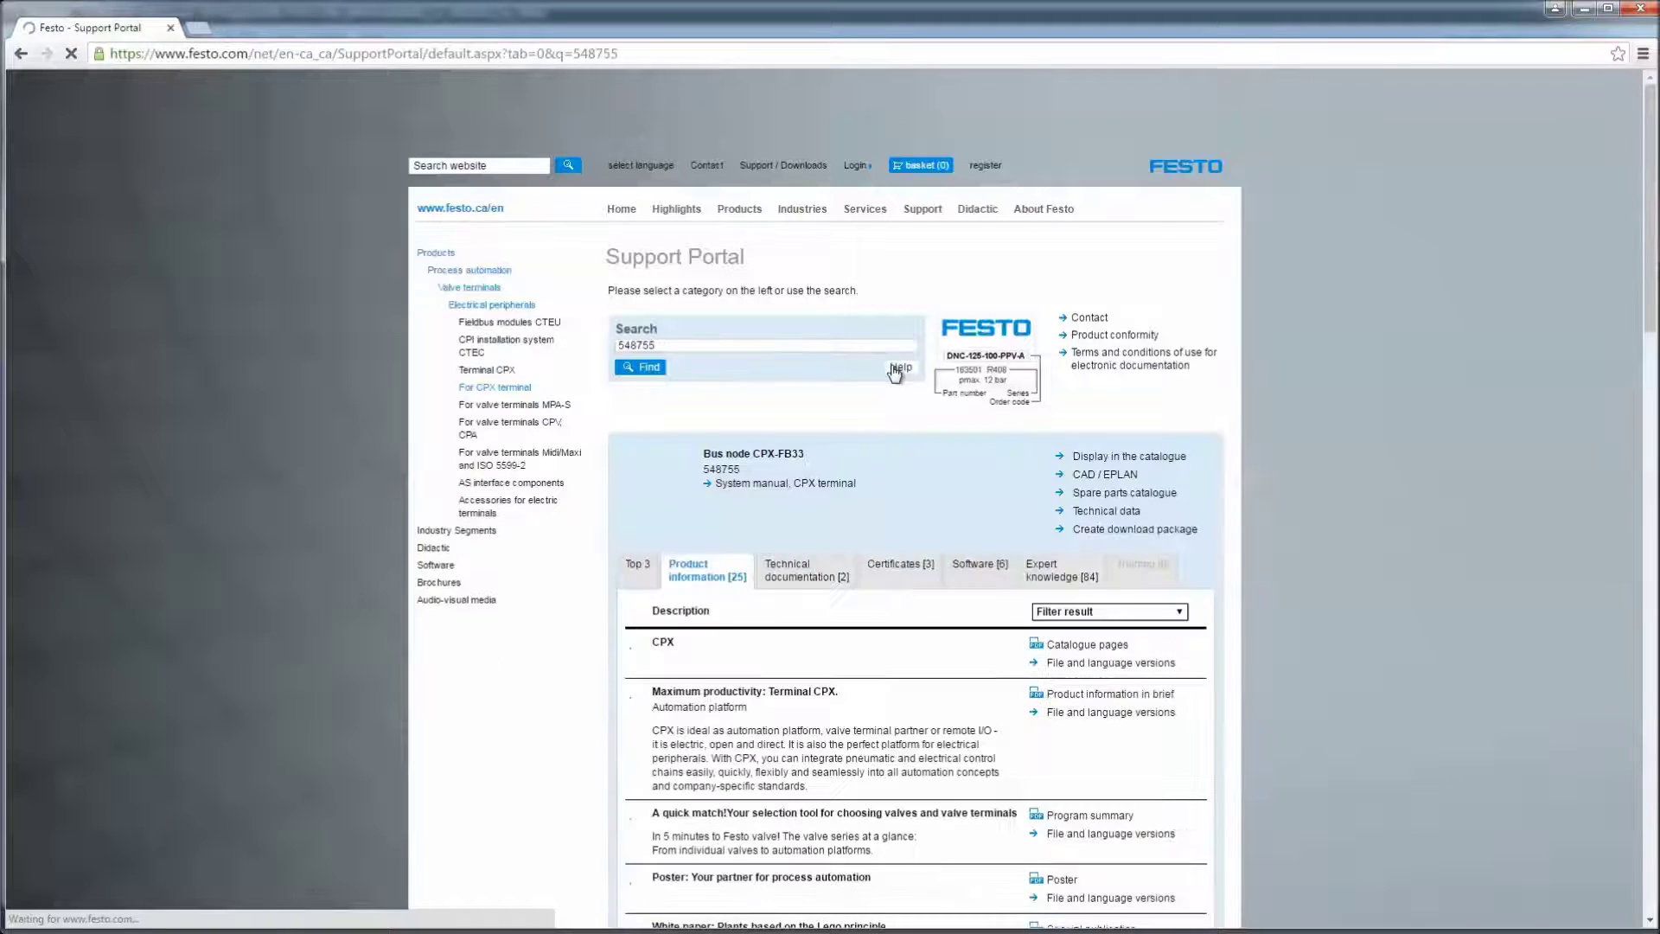
Download the PROFINET GSDML device description files from the CPX-FB33 software list
click(977, 567)
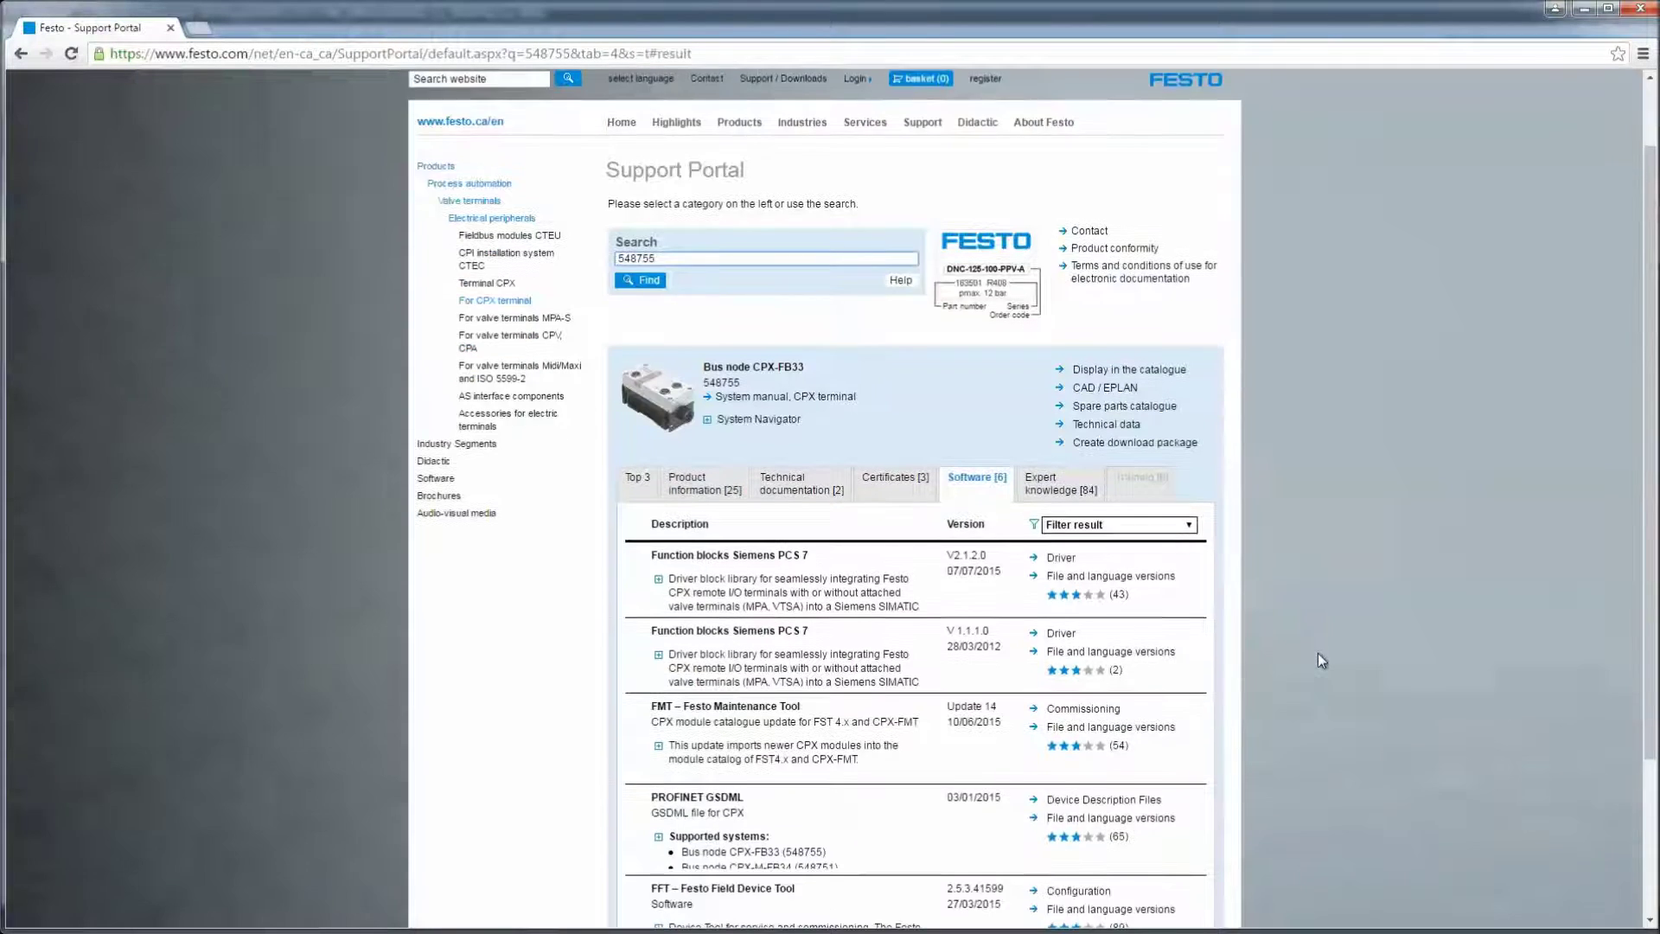
scroll(1317, 652, down, 5)
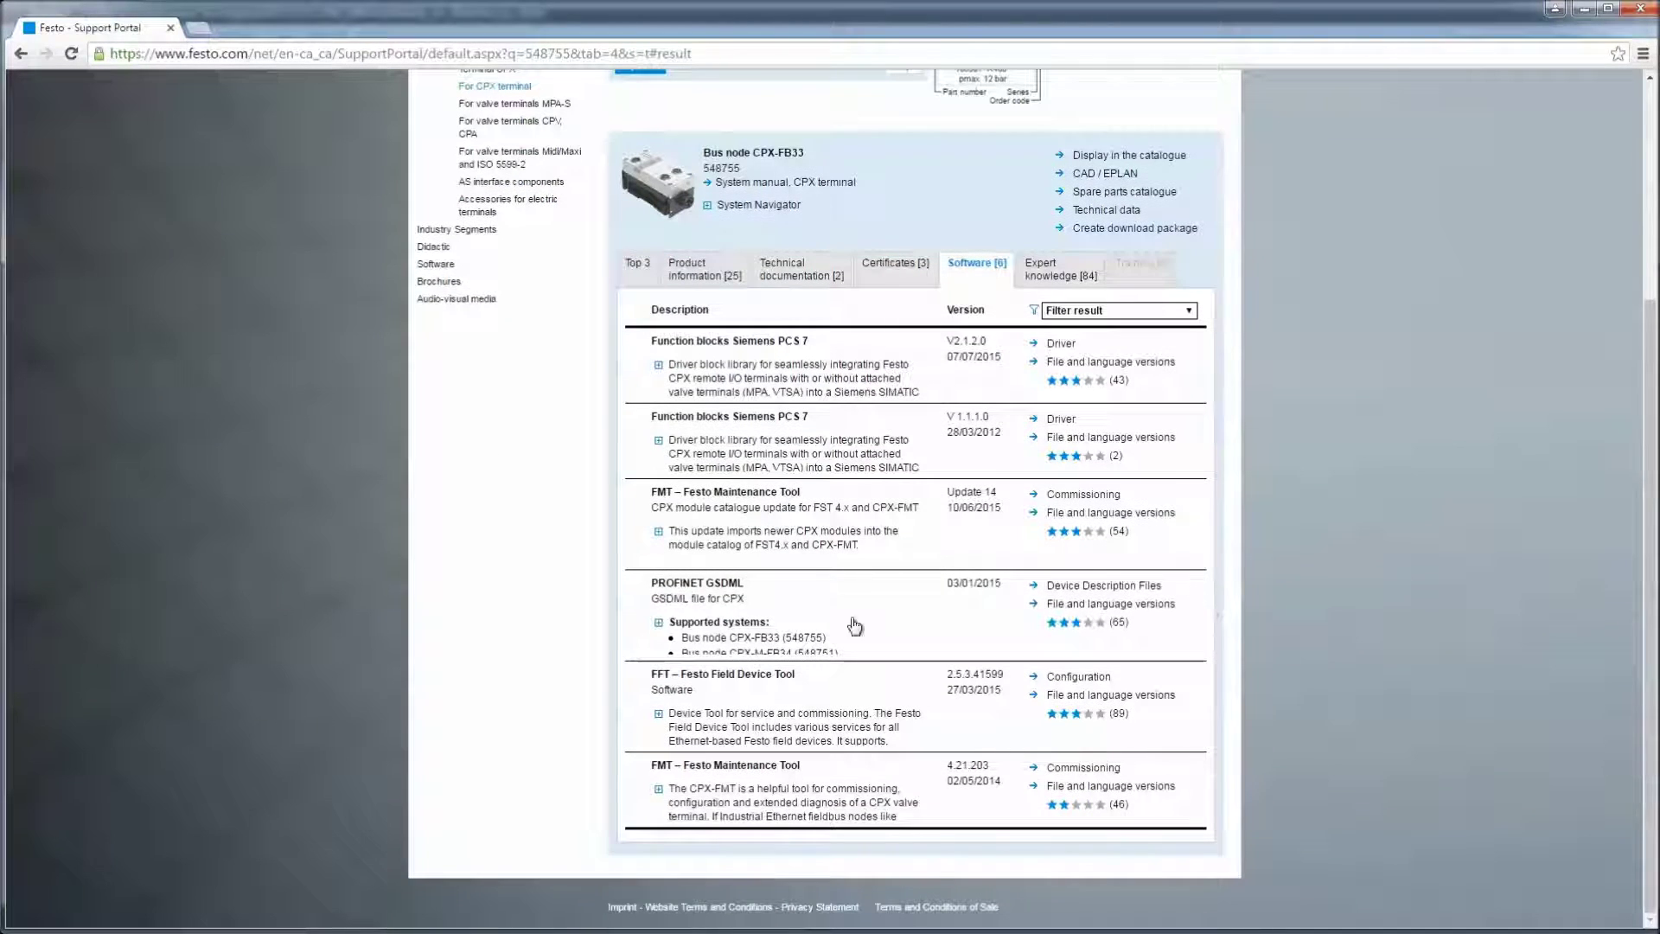
click(659, 621)
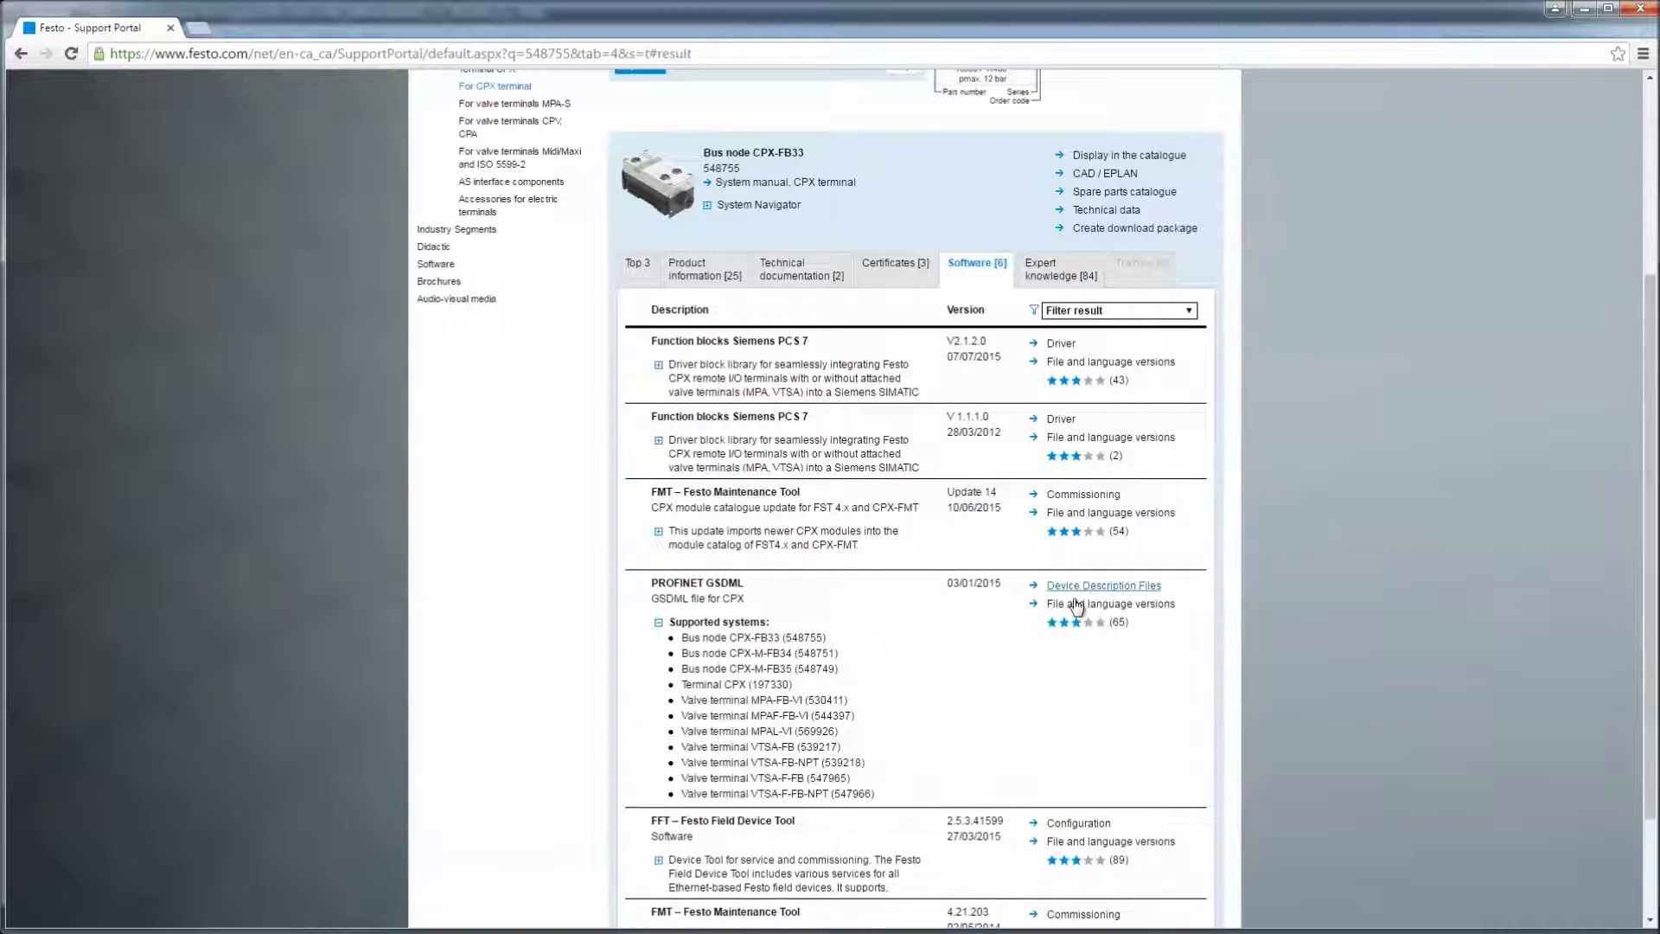
click(1112, 591)
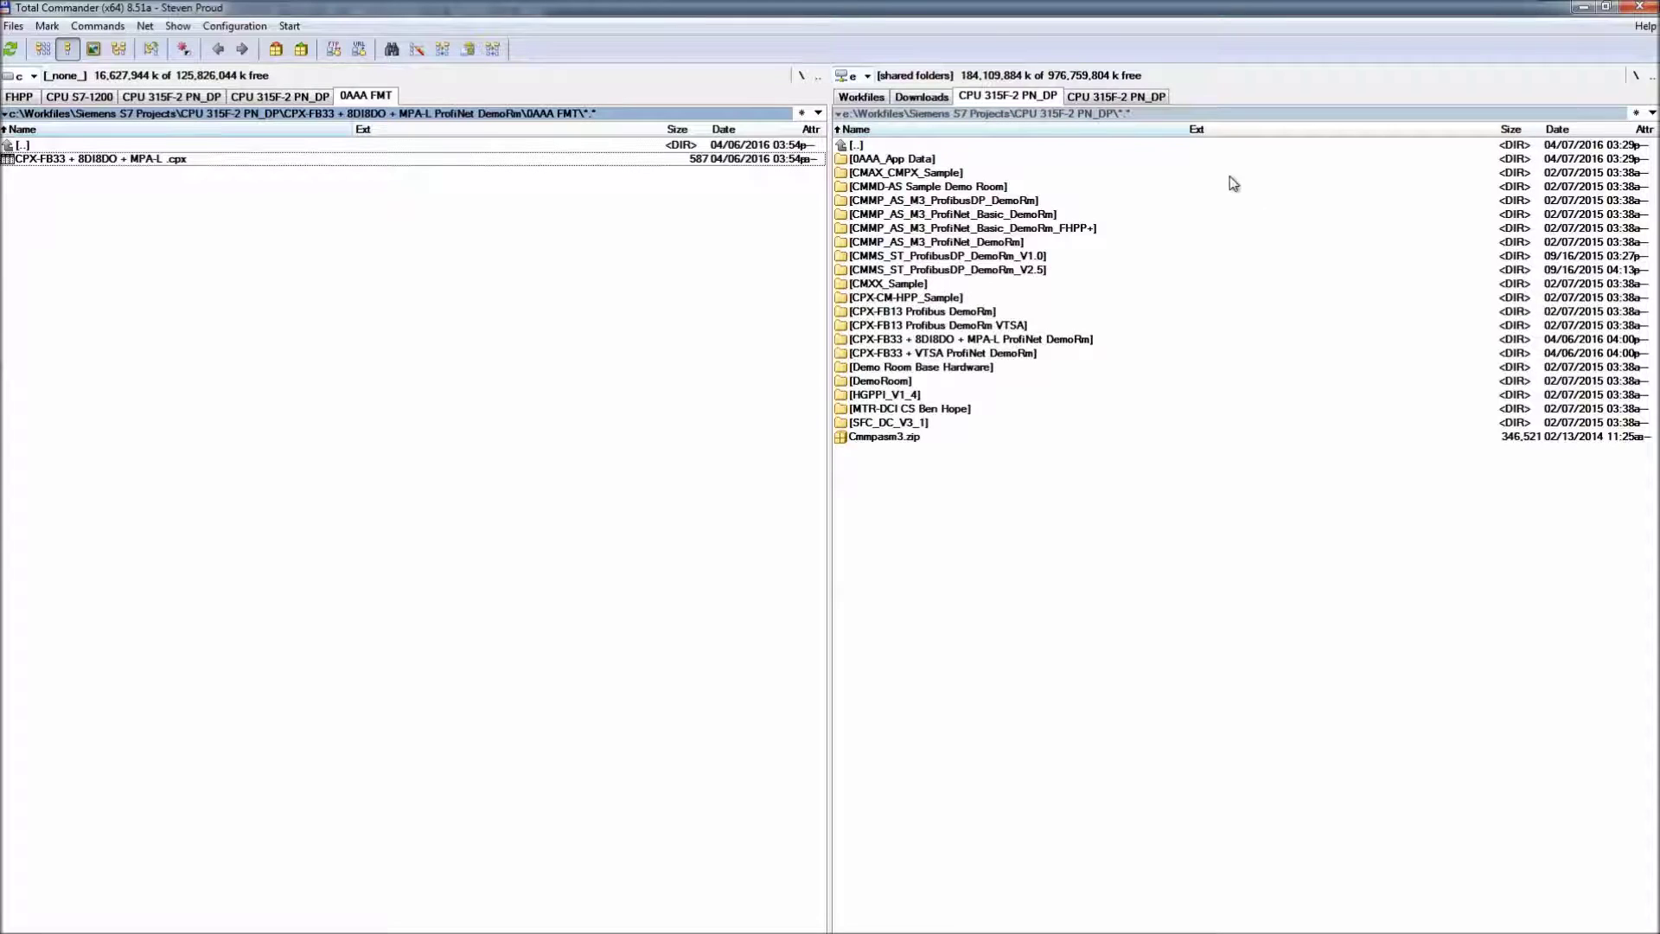
Unpack both files from the downloaded GSDML zip into the YouTube project folder
drag(935, 12, 554, 20)
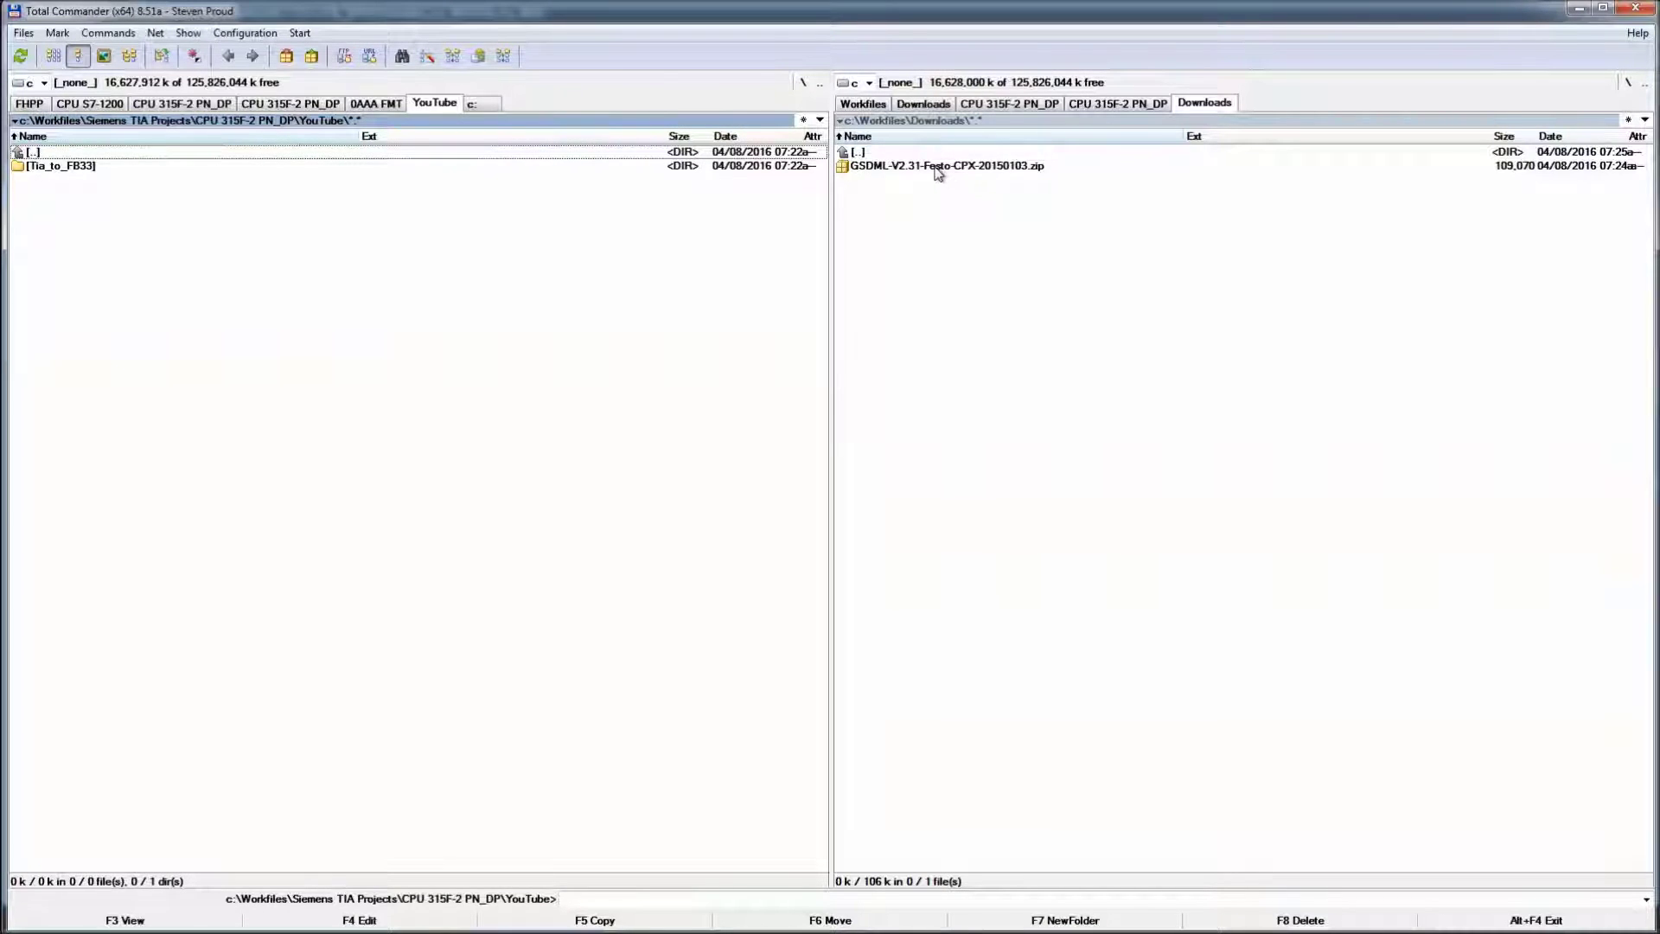
double_click(935, 167)
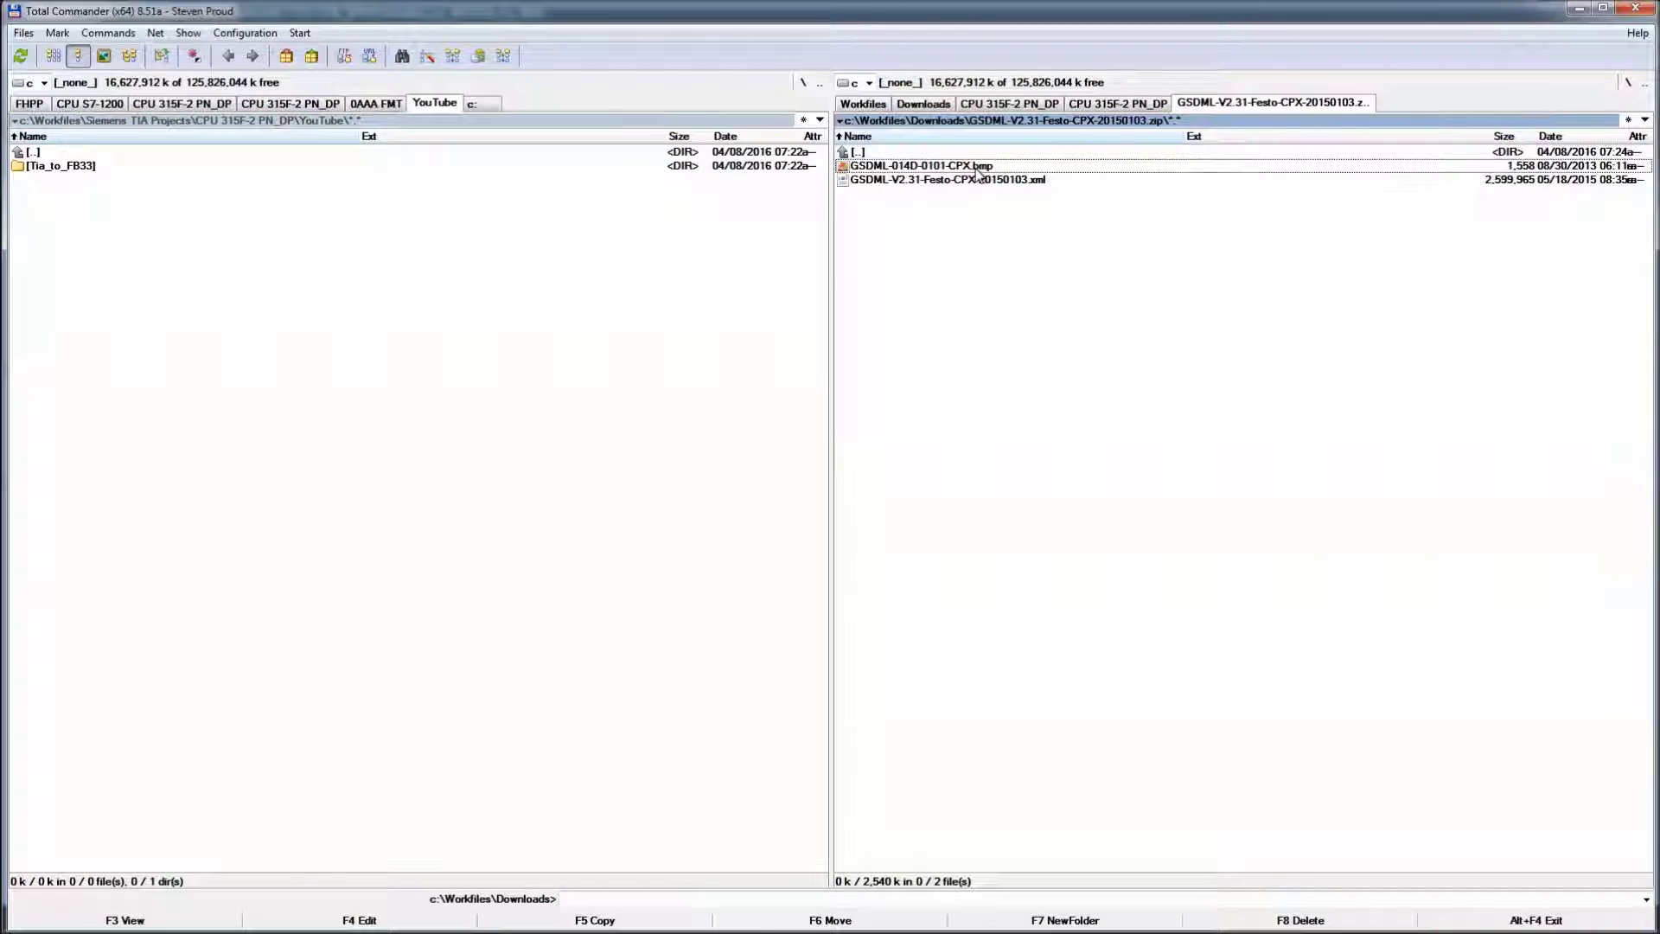
key(Insert)
key(Insert)
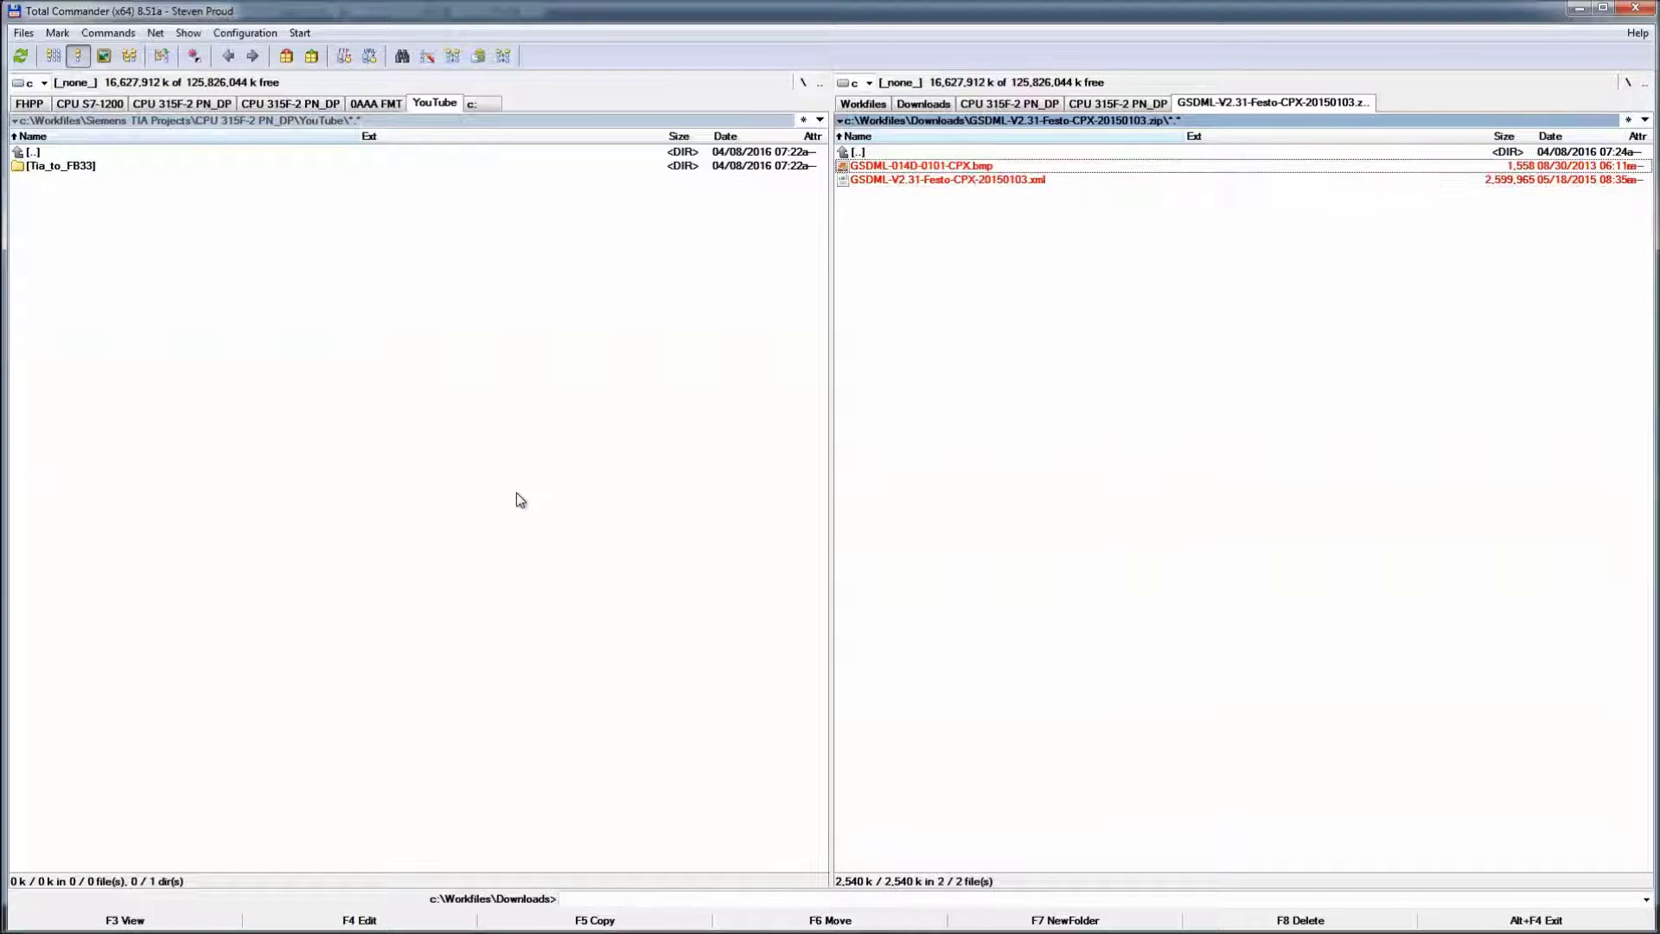
key(F5)
click(712, 511)
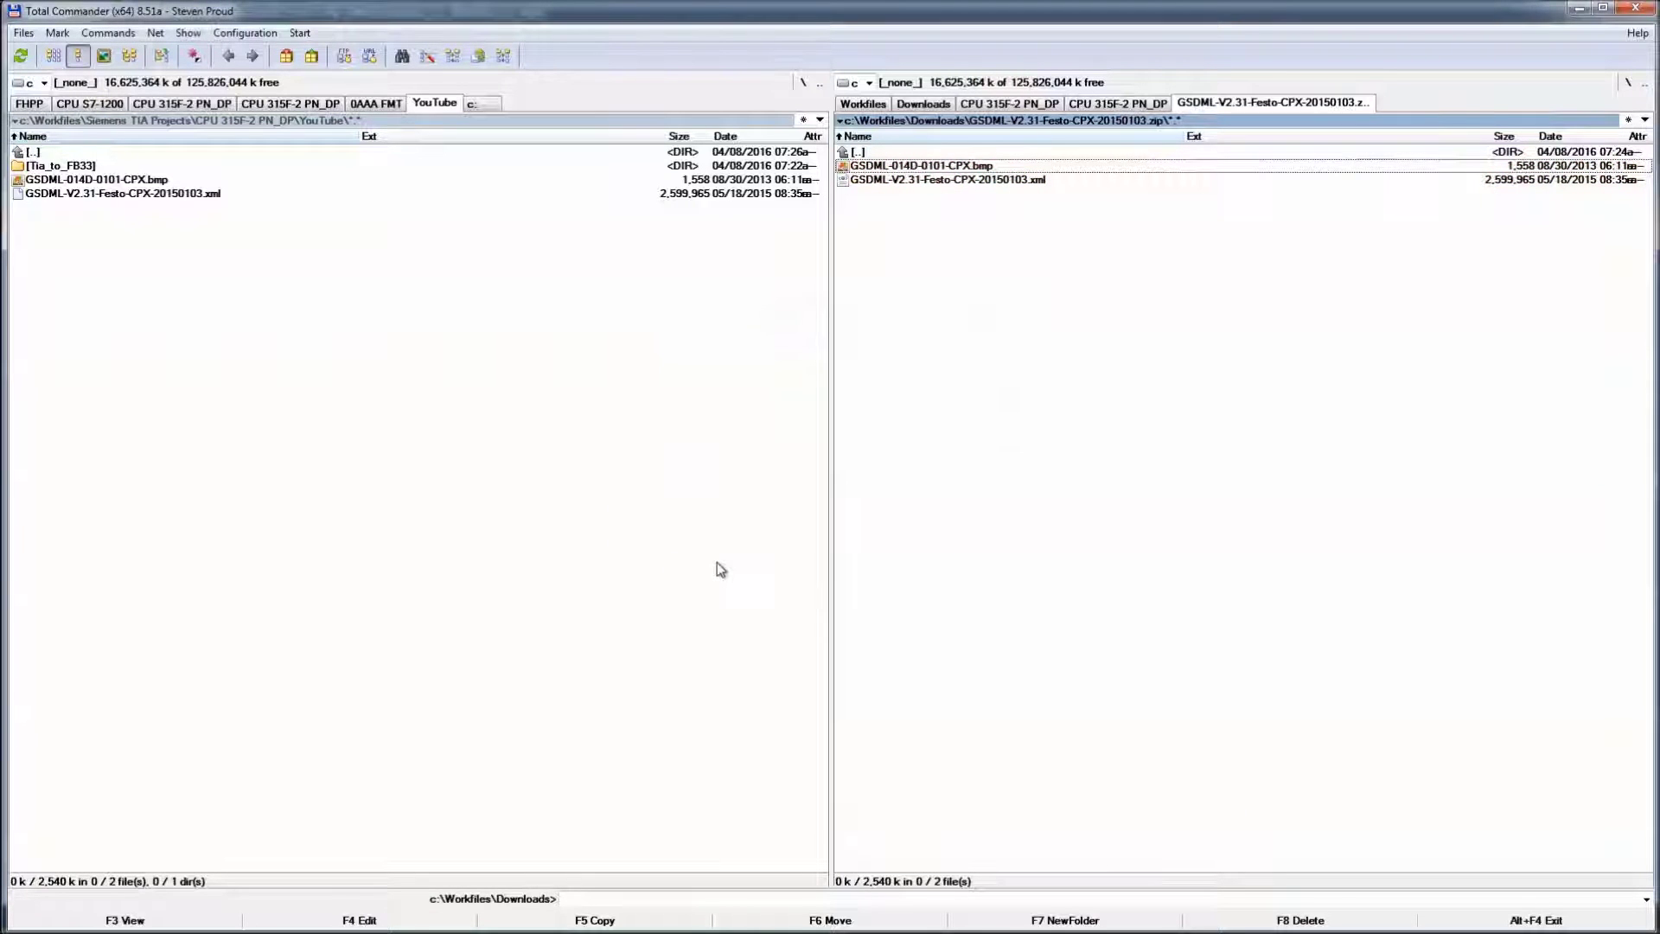
key(Tab)
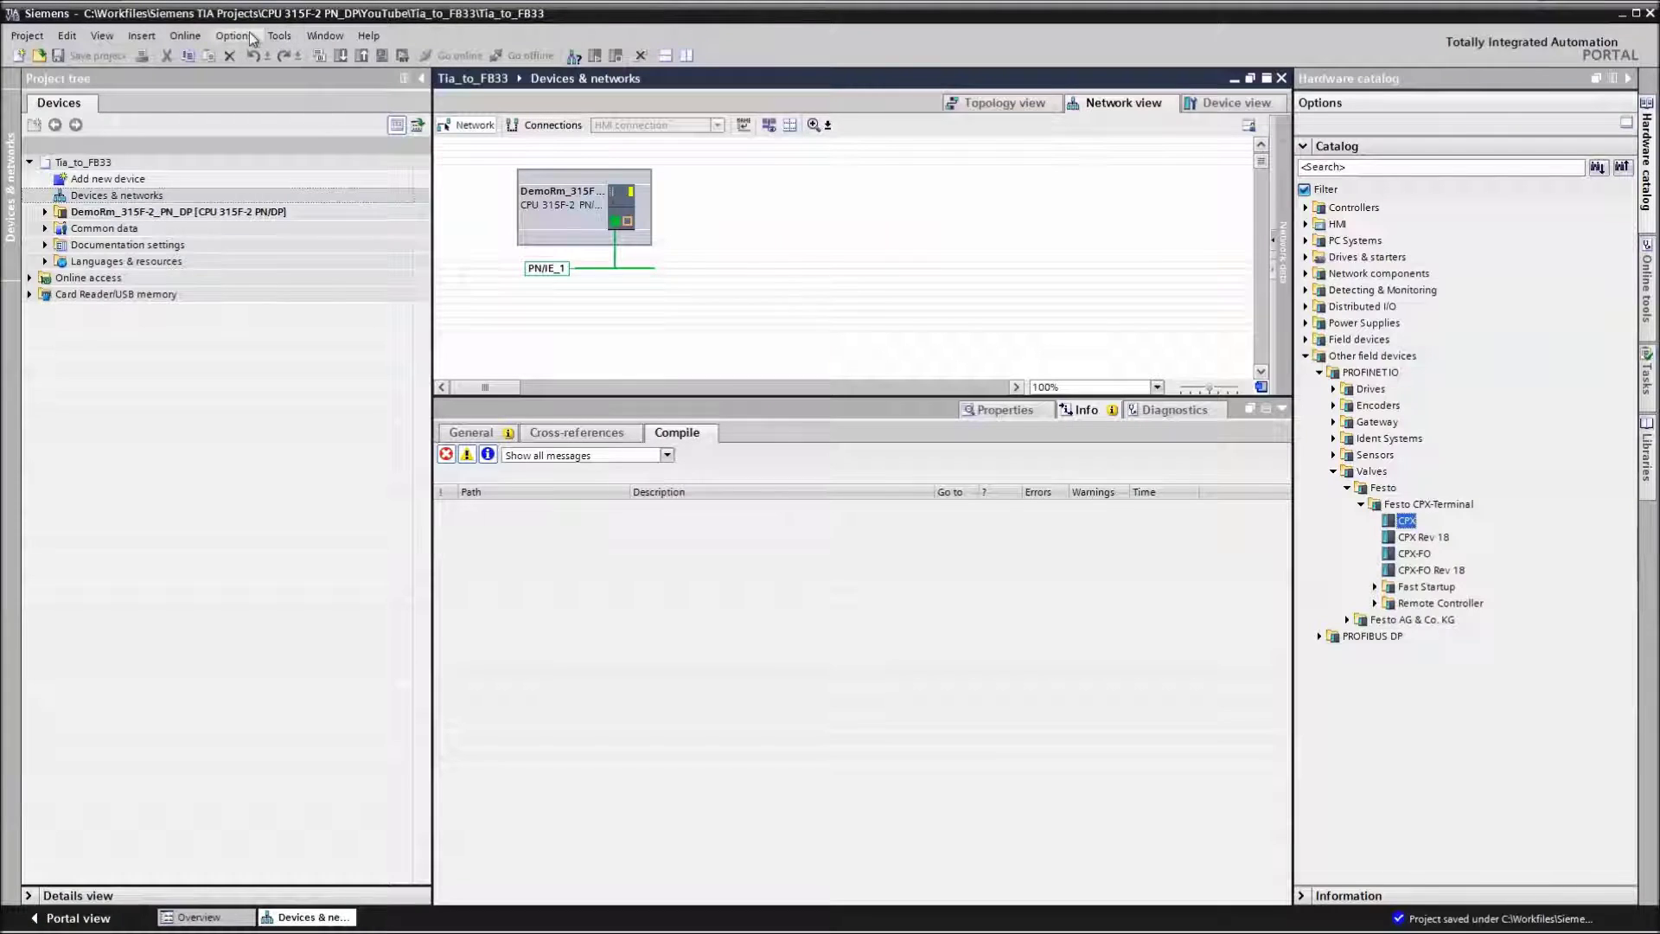
In the GSD file manager, set the source path to the YouTube folder
click(278, 36)
mouse_move(243, 39)
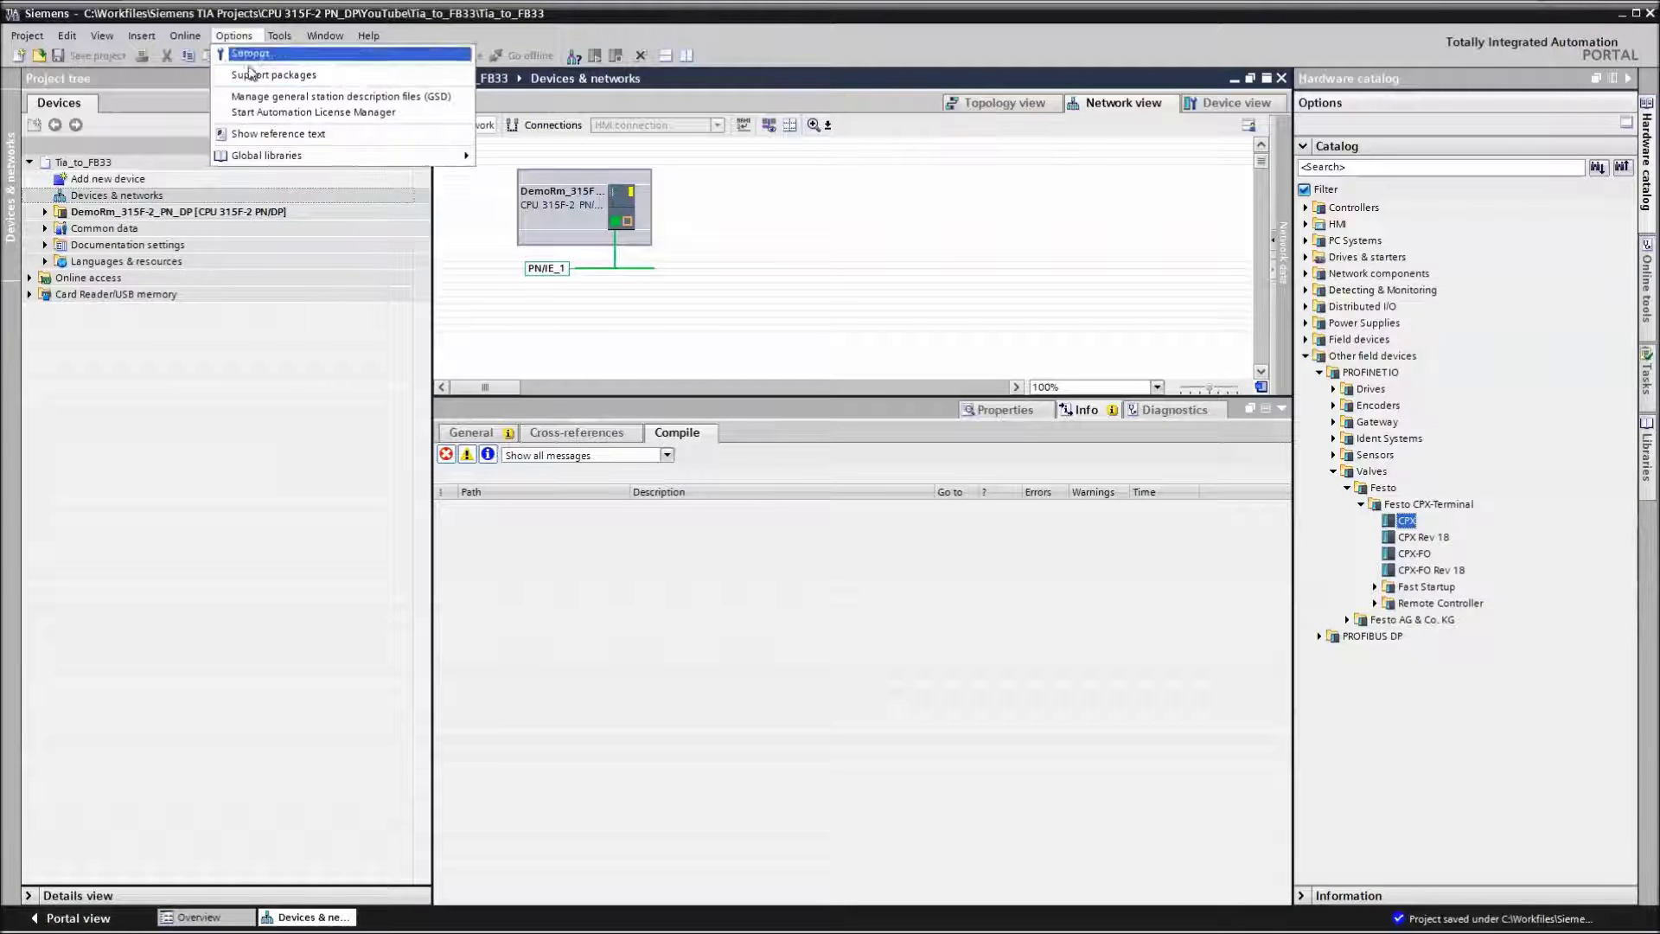
click(264, 98)
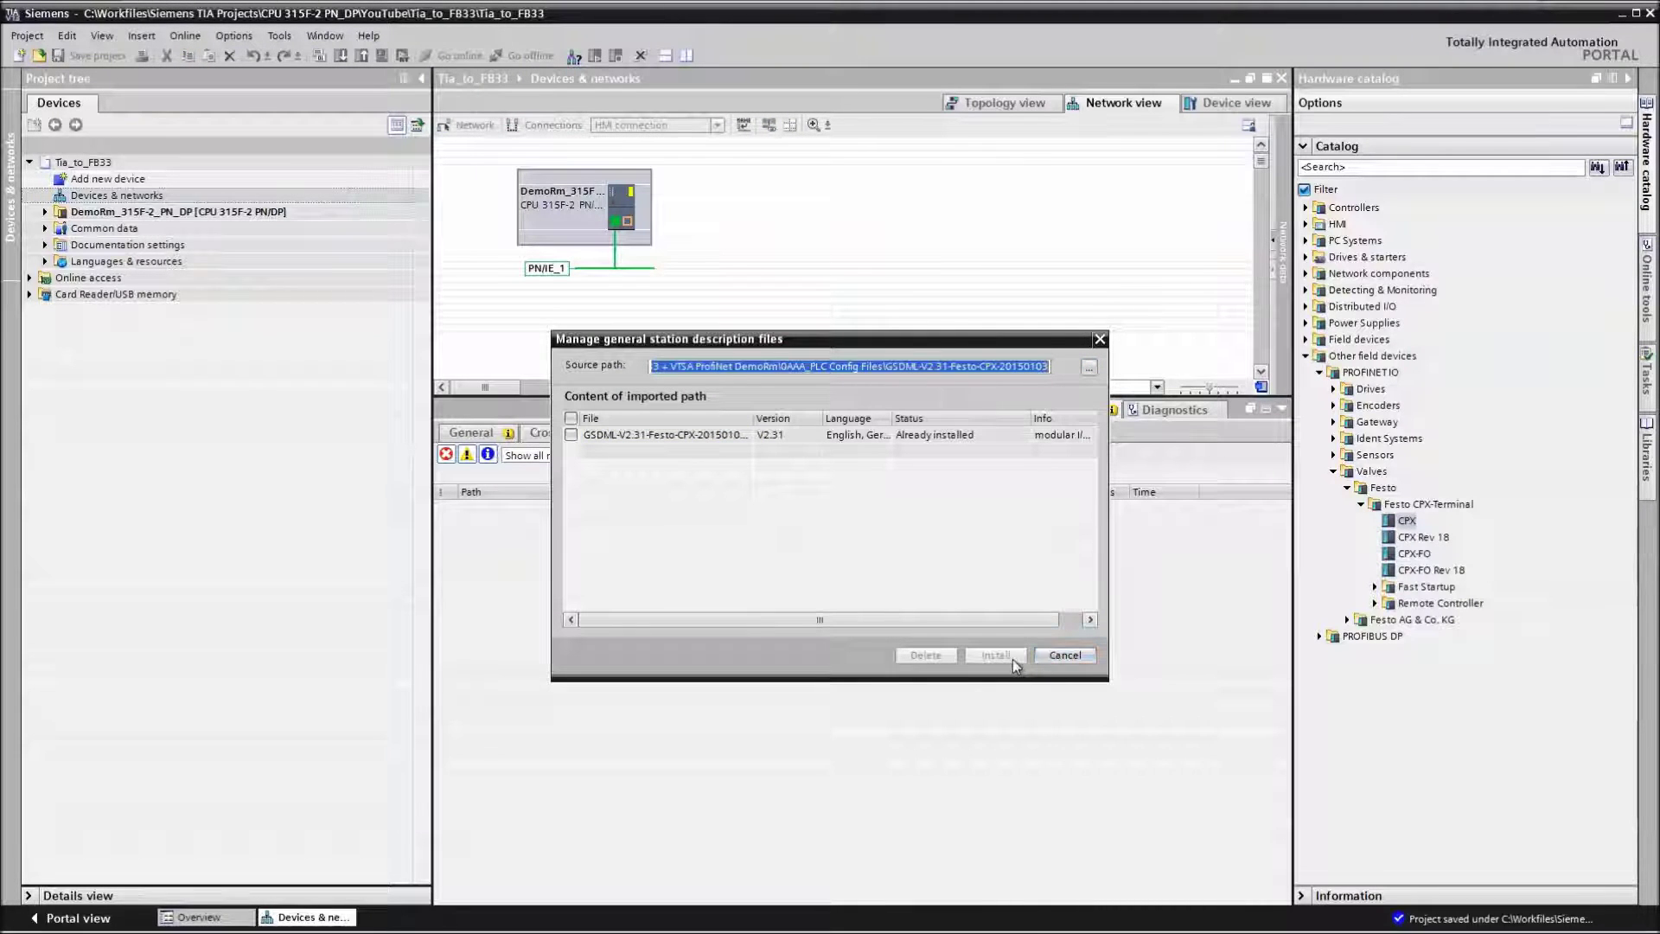
click(1088, 367)
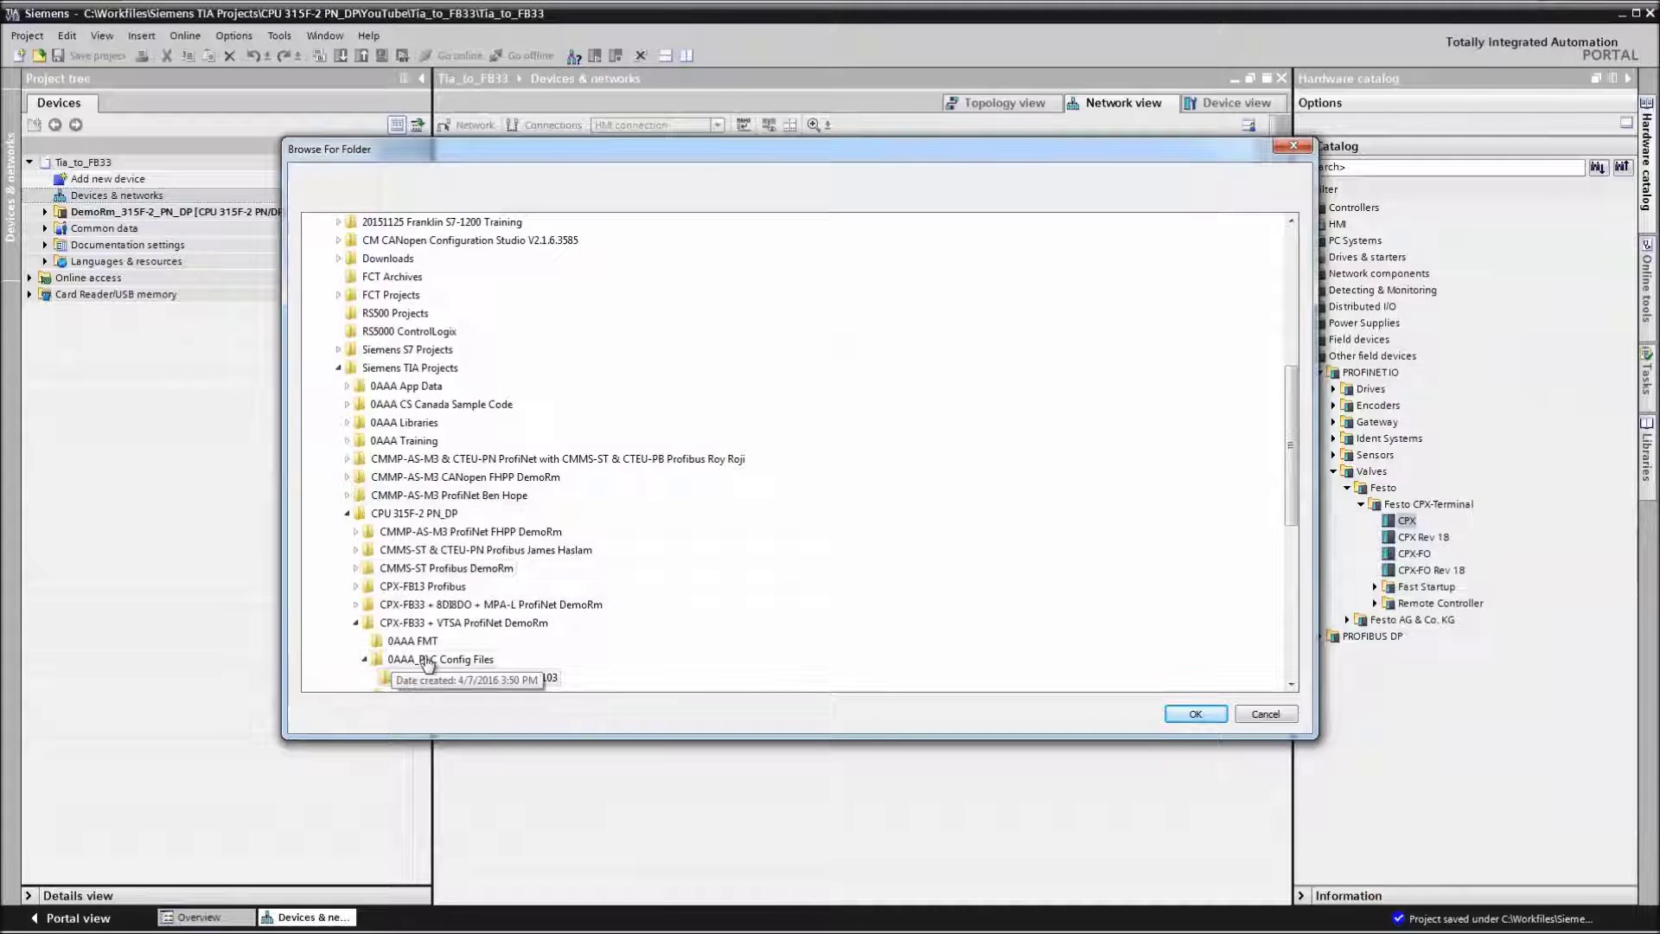
click(356, 622)
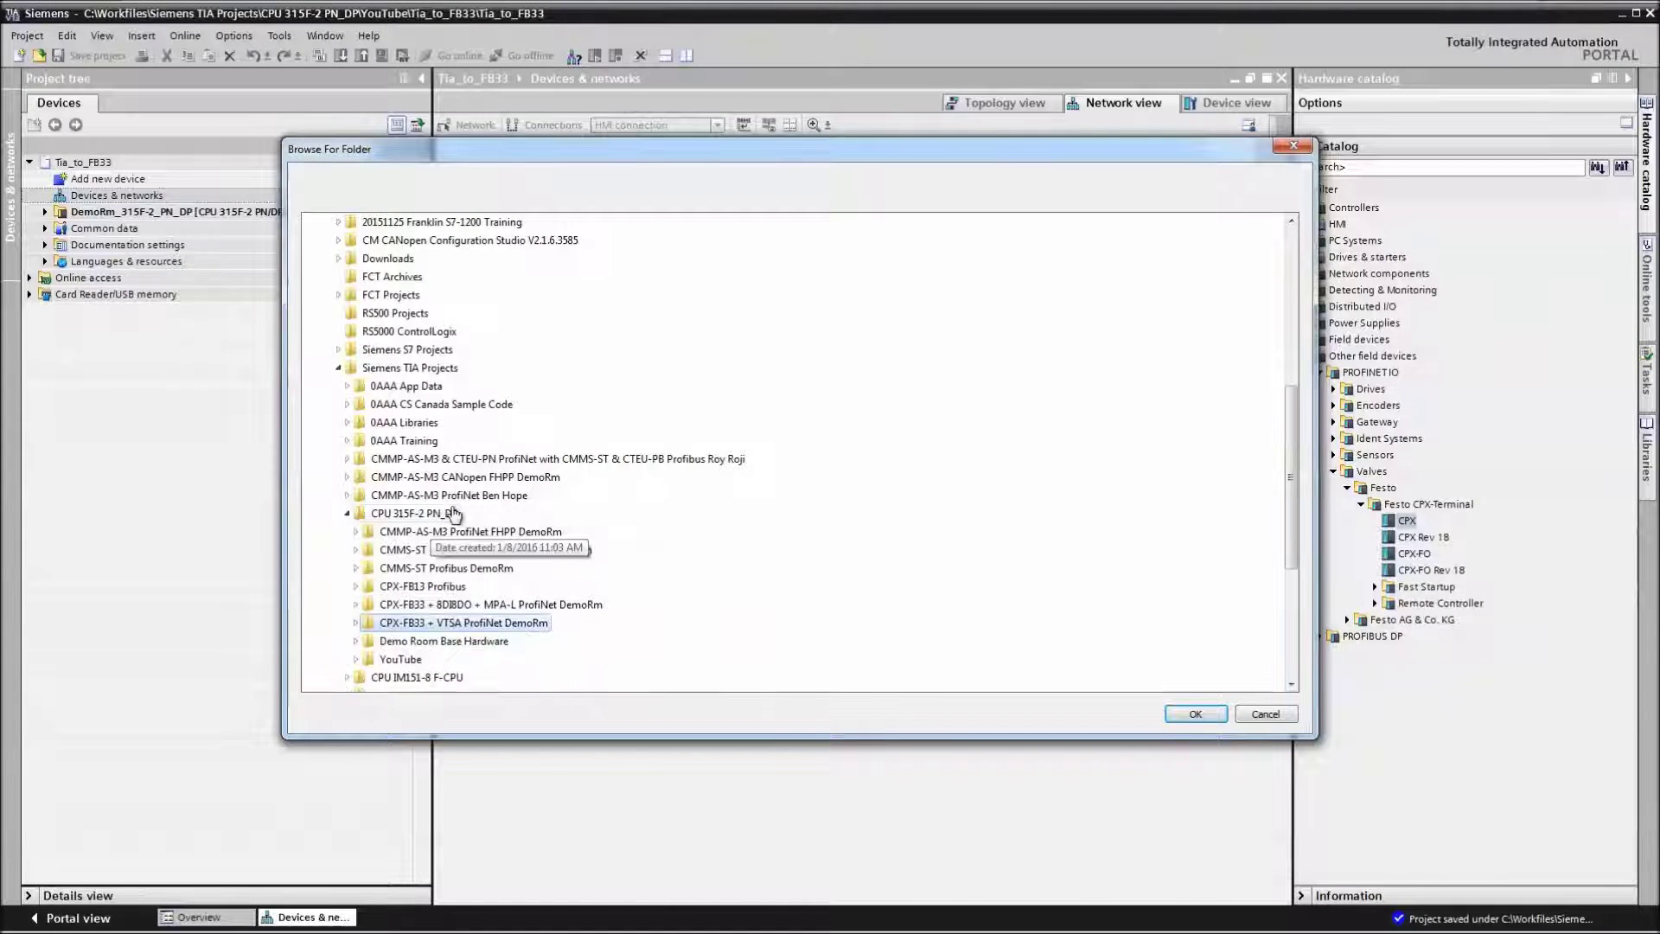
click(346, 513)
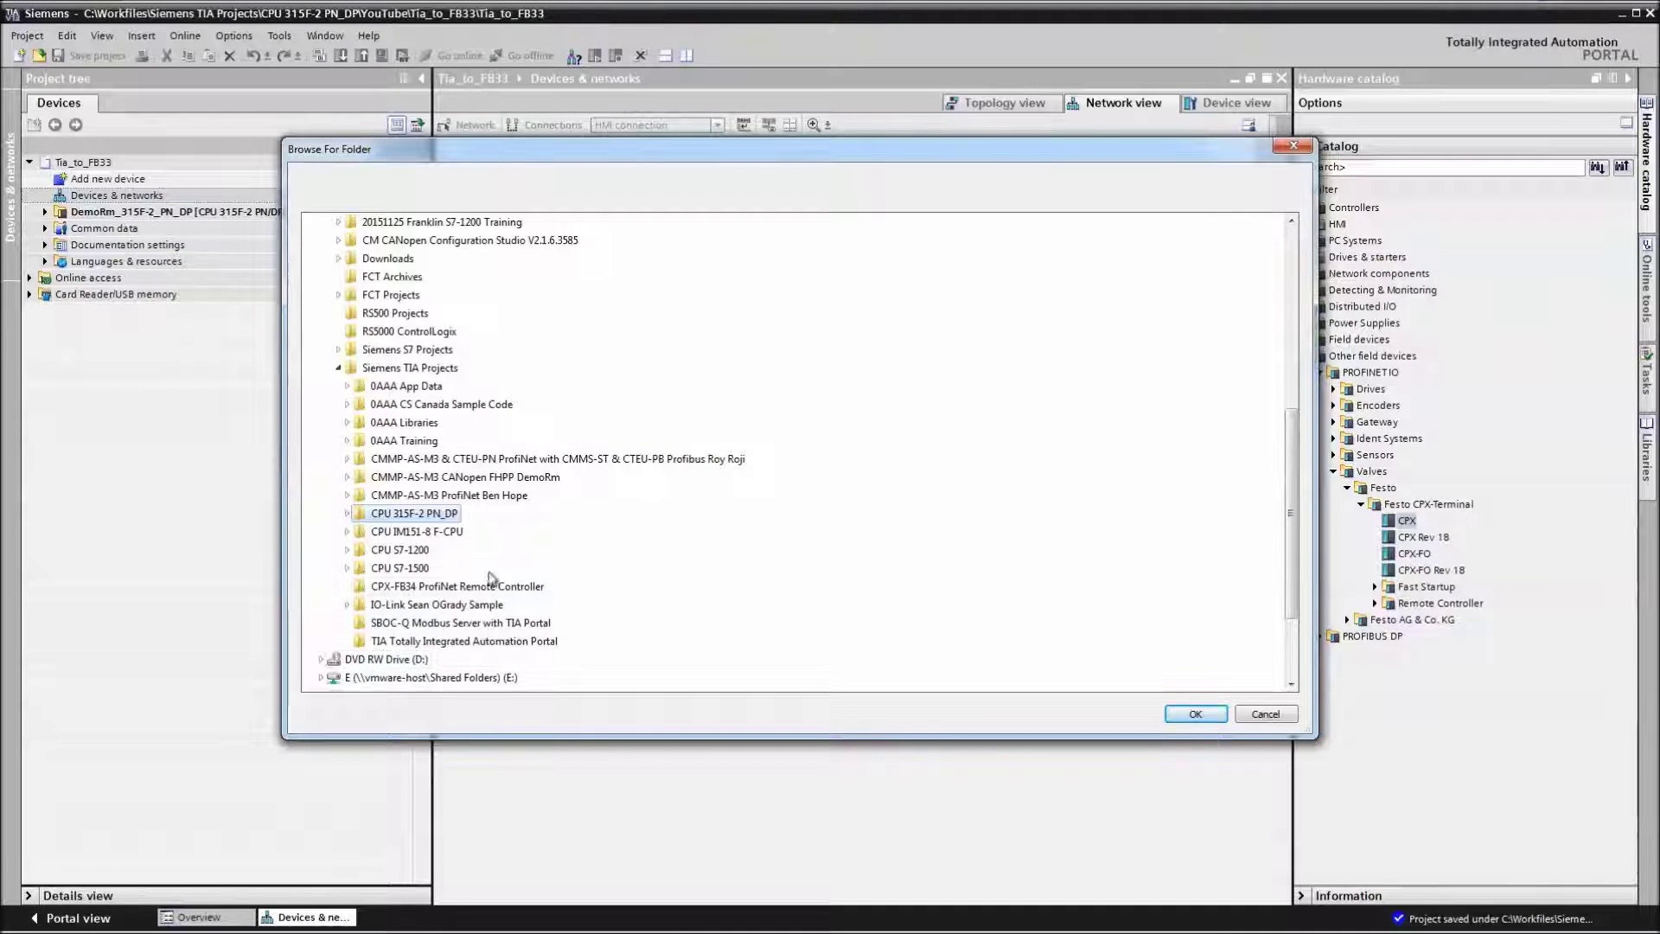
click(359, 515)
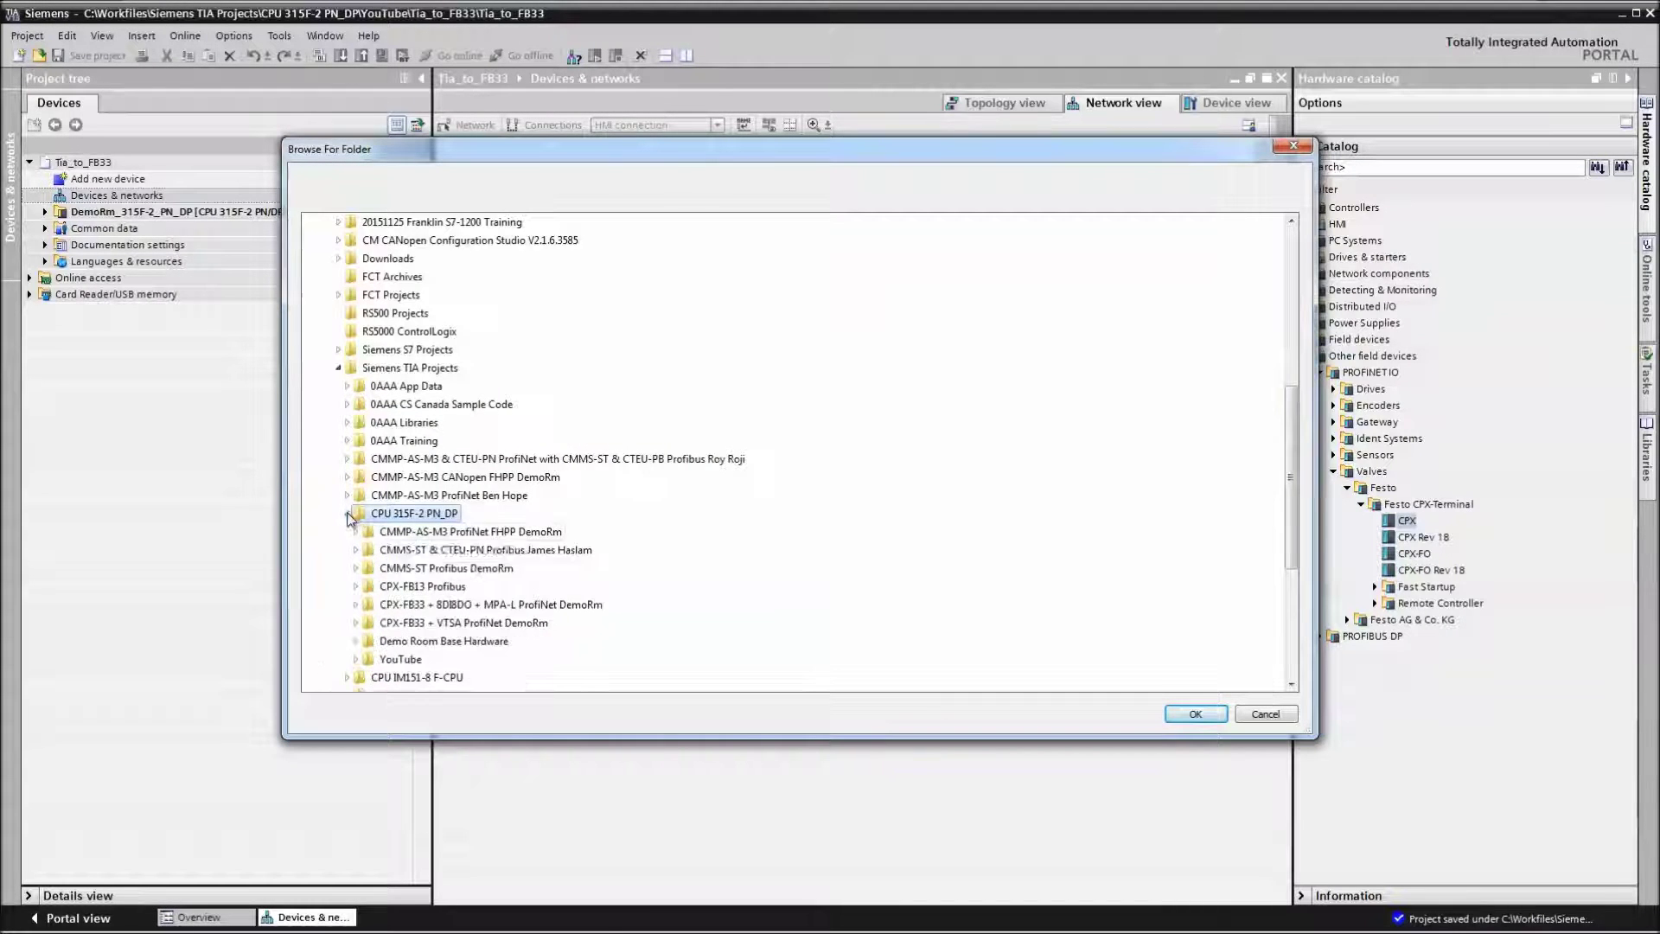
click(386, 660)
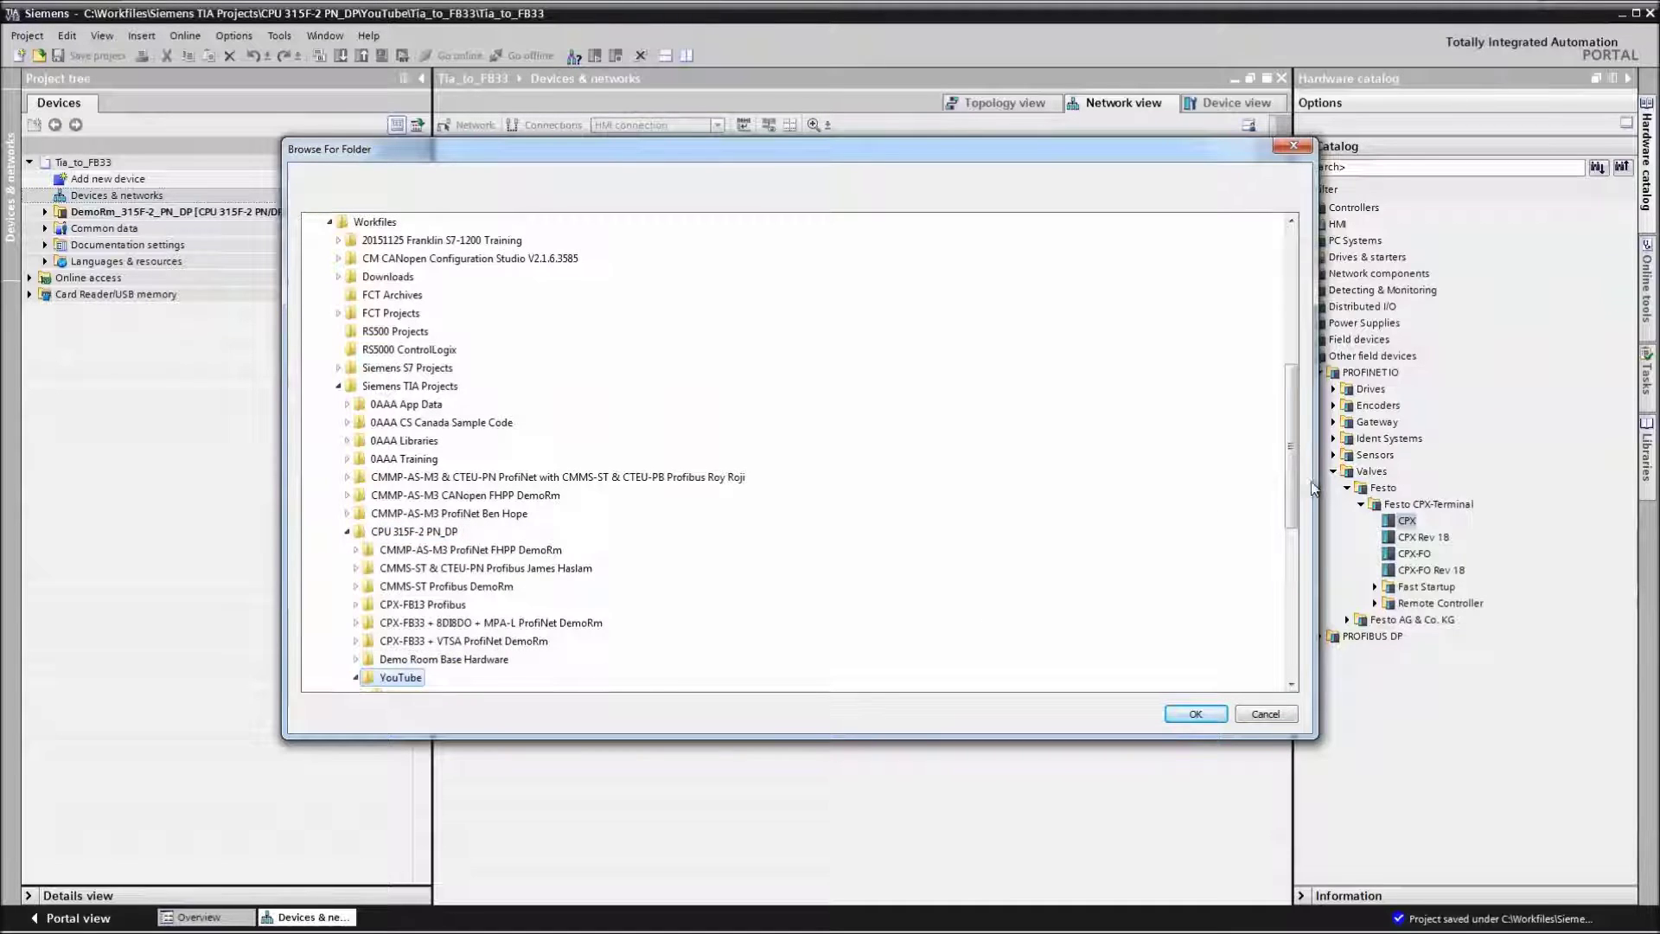
drag(1291, 488, 1296, 543)
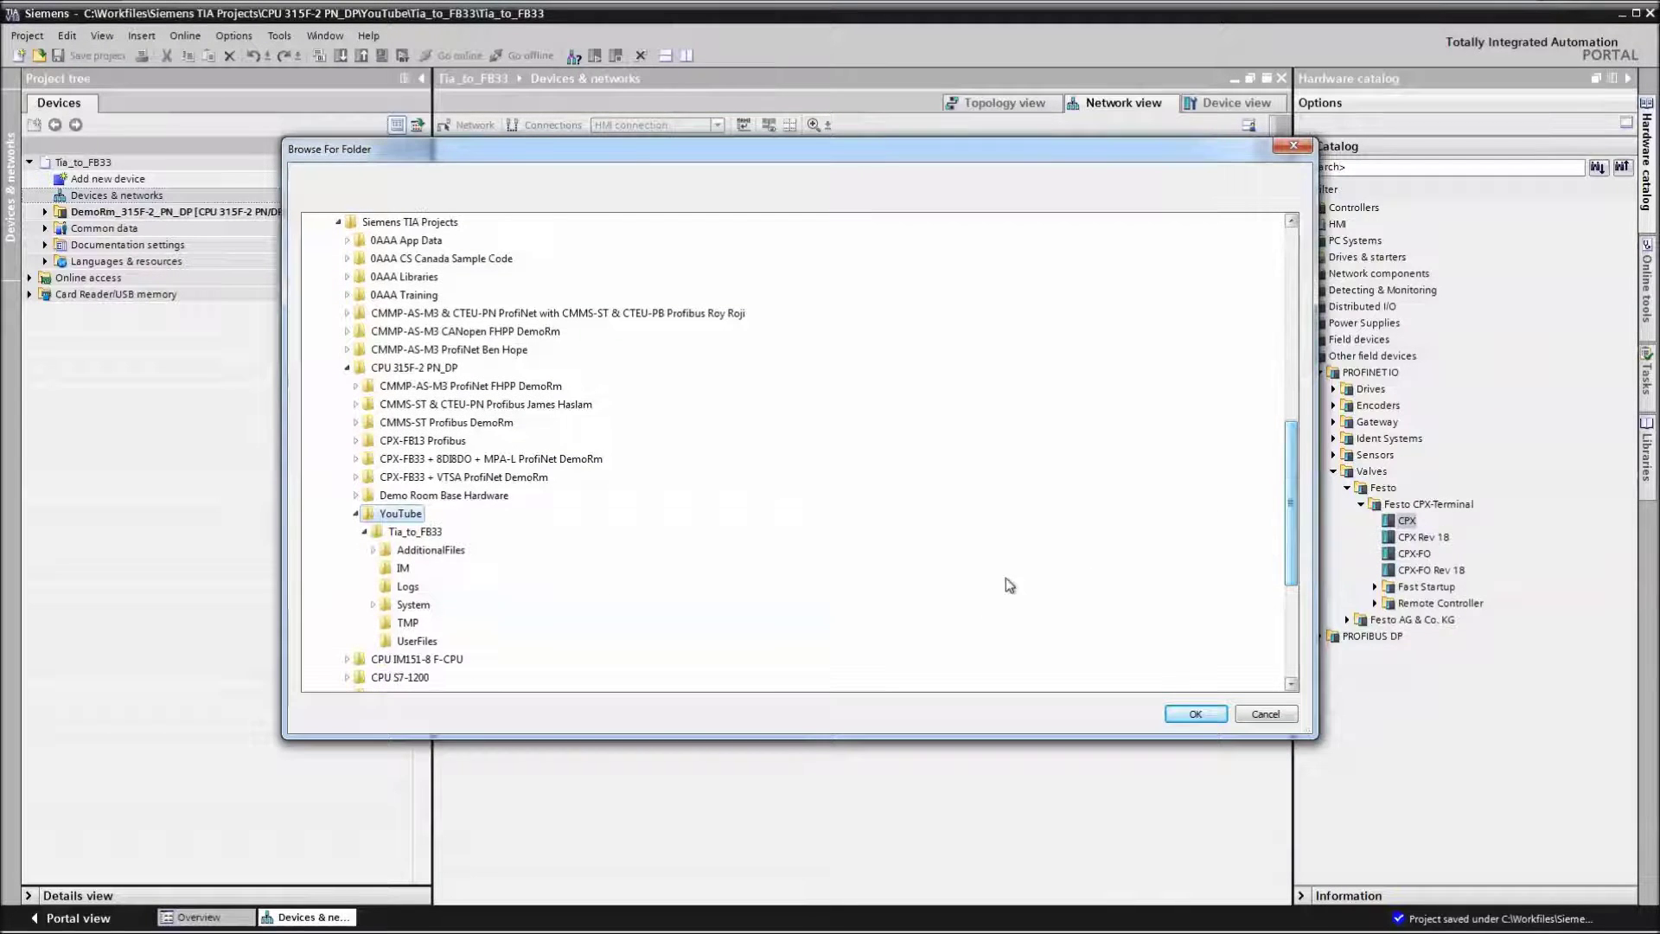
click(1191, 713)
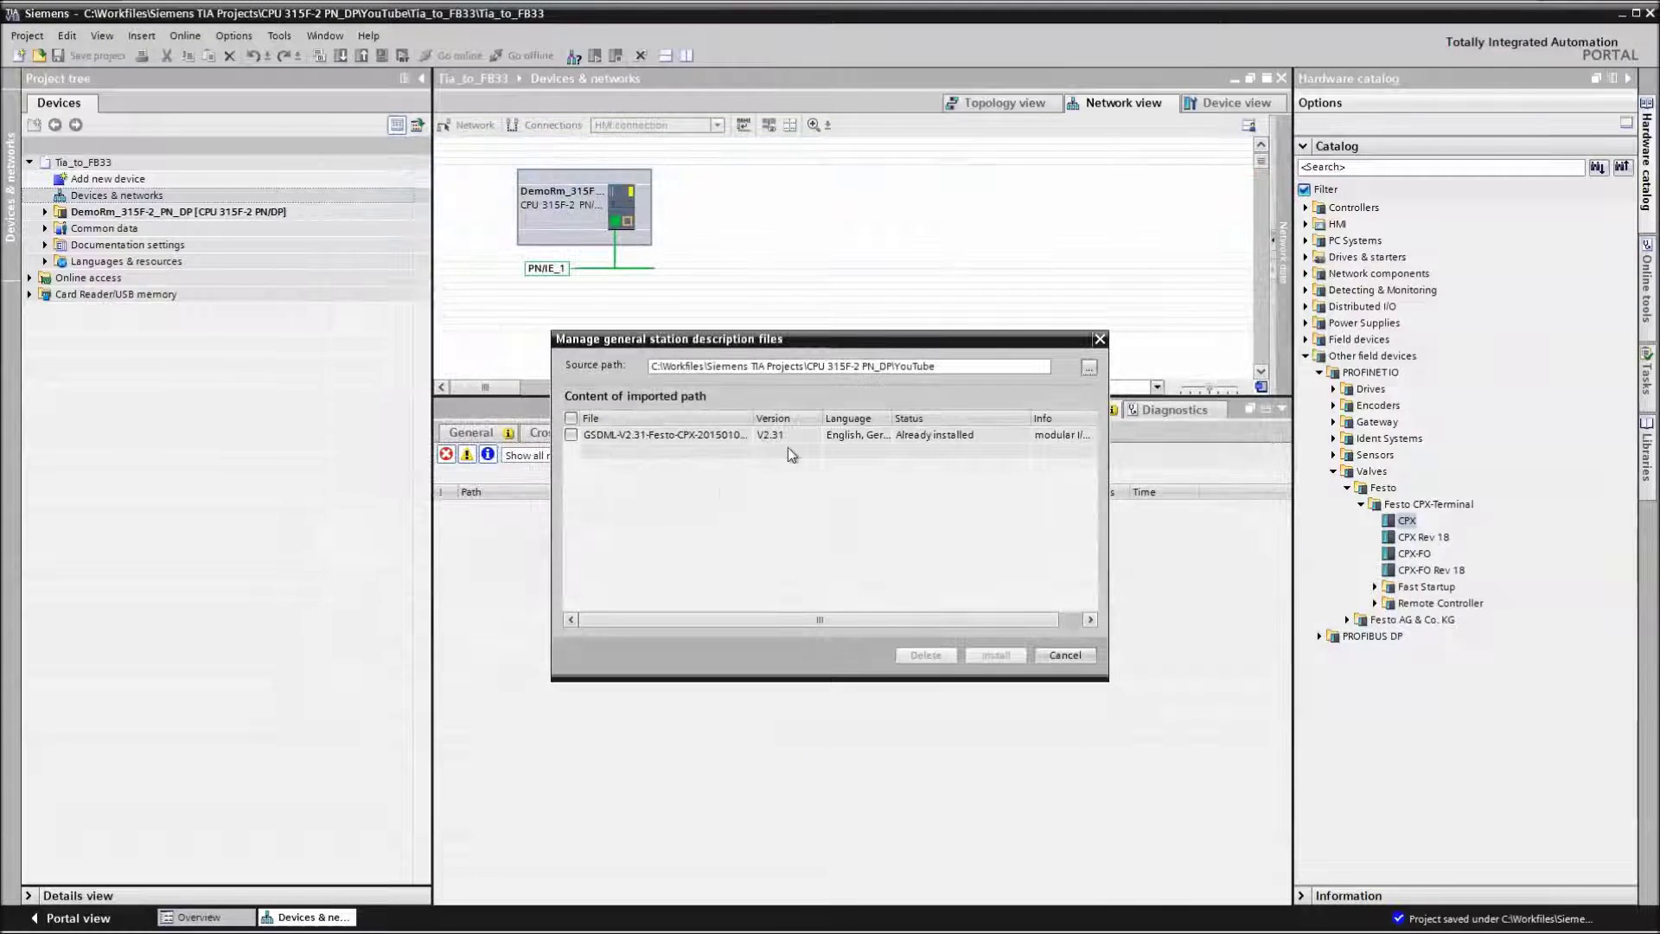
Tick the Festo GSDML V2.31 file, then close the manager since it's already installed
click(763, 437)
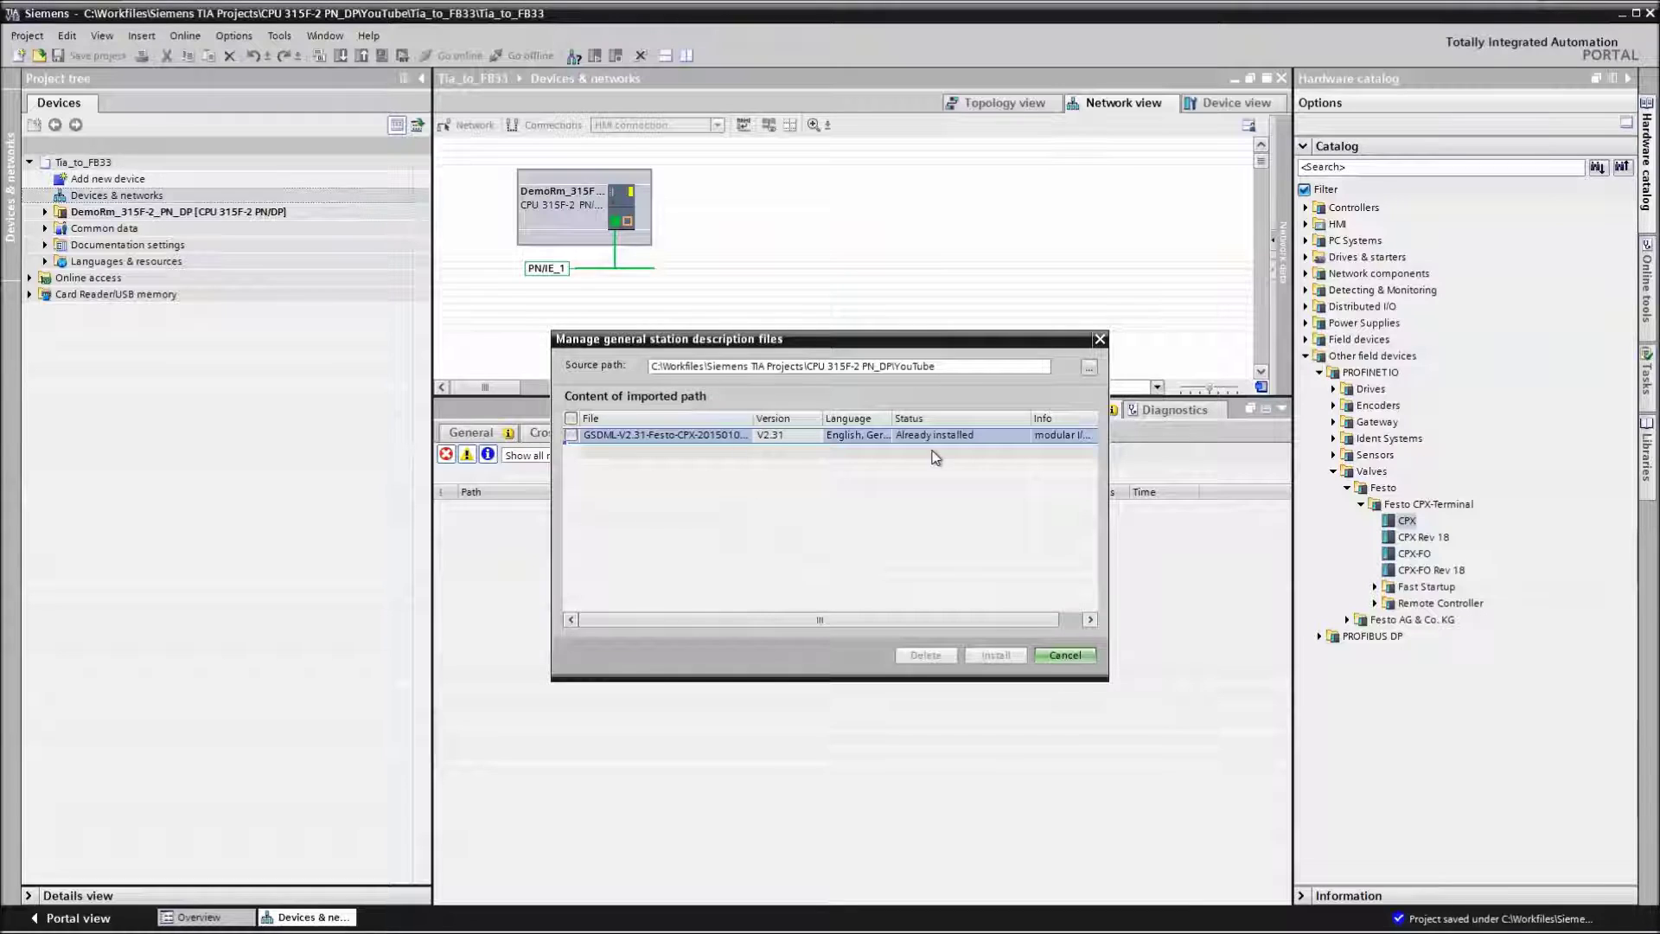
click(571, 435)
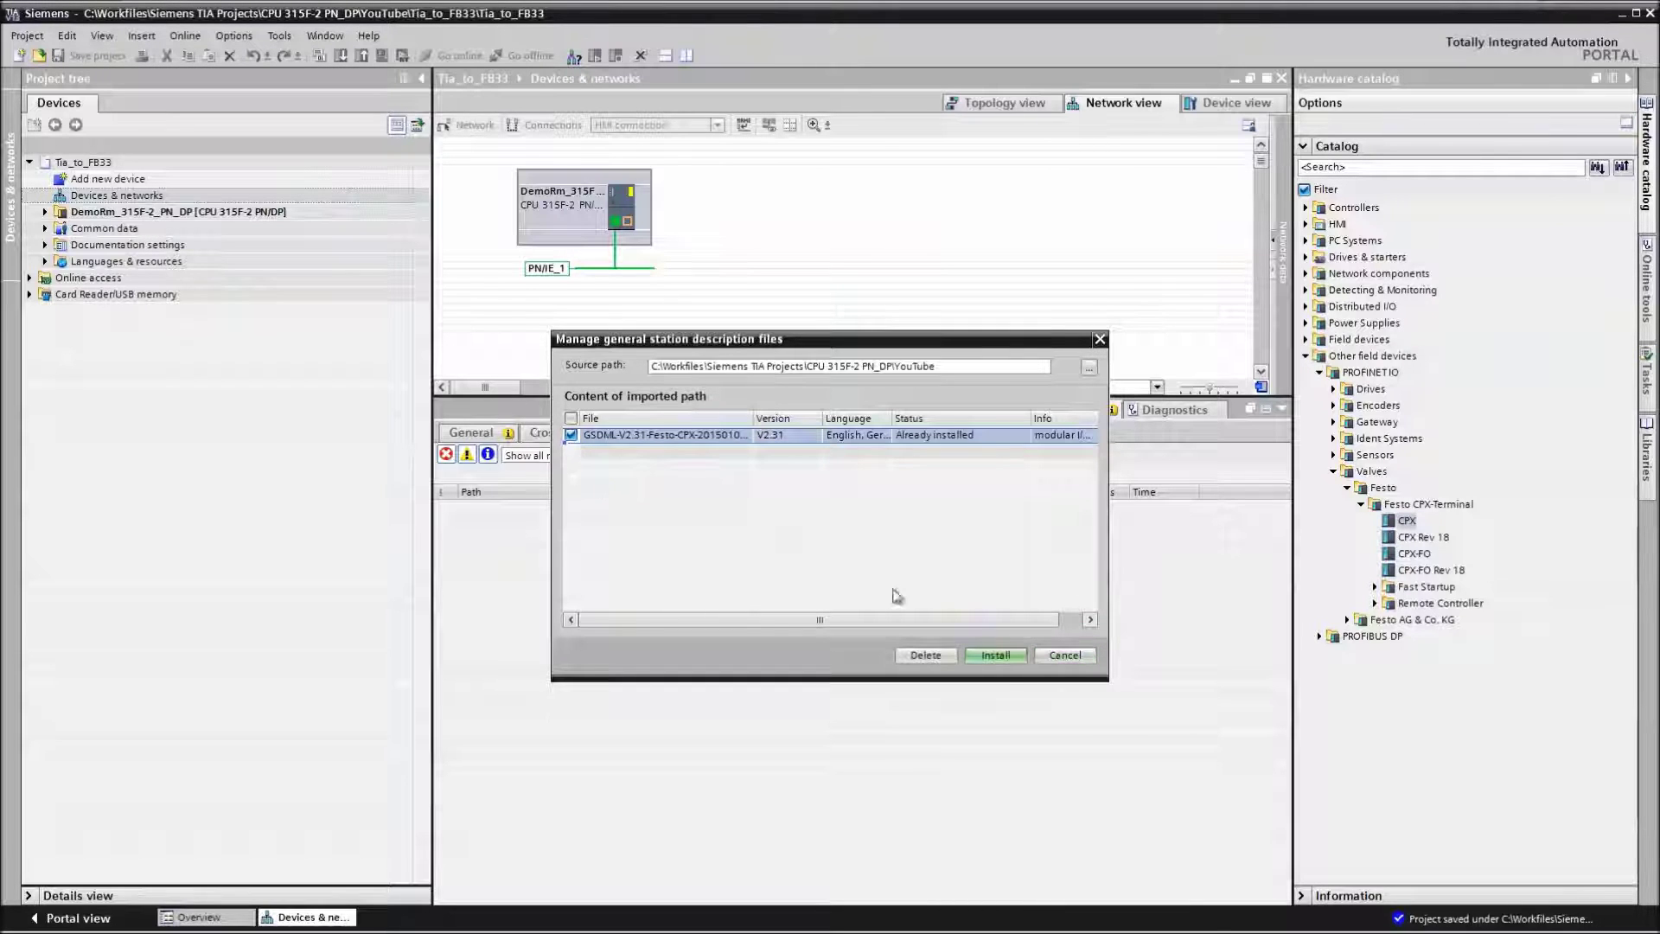
click(1076, 653)
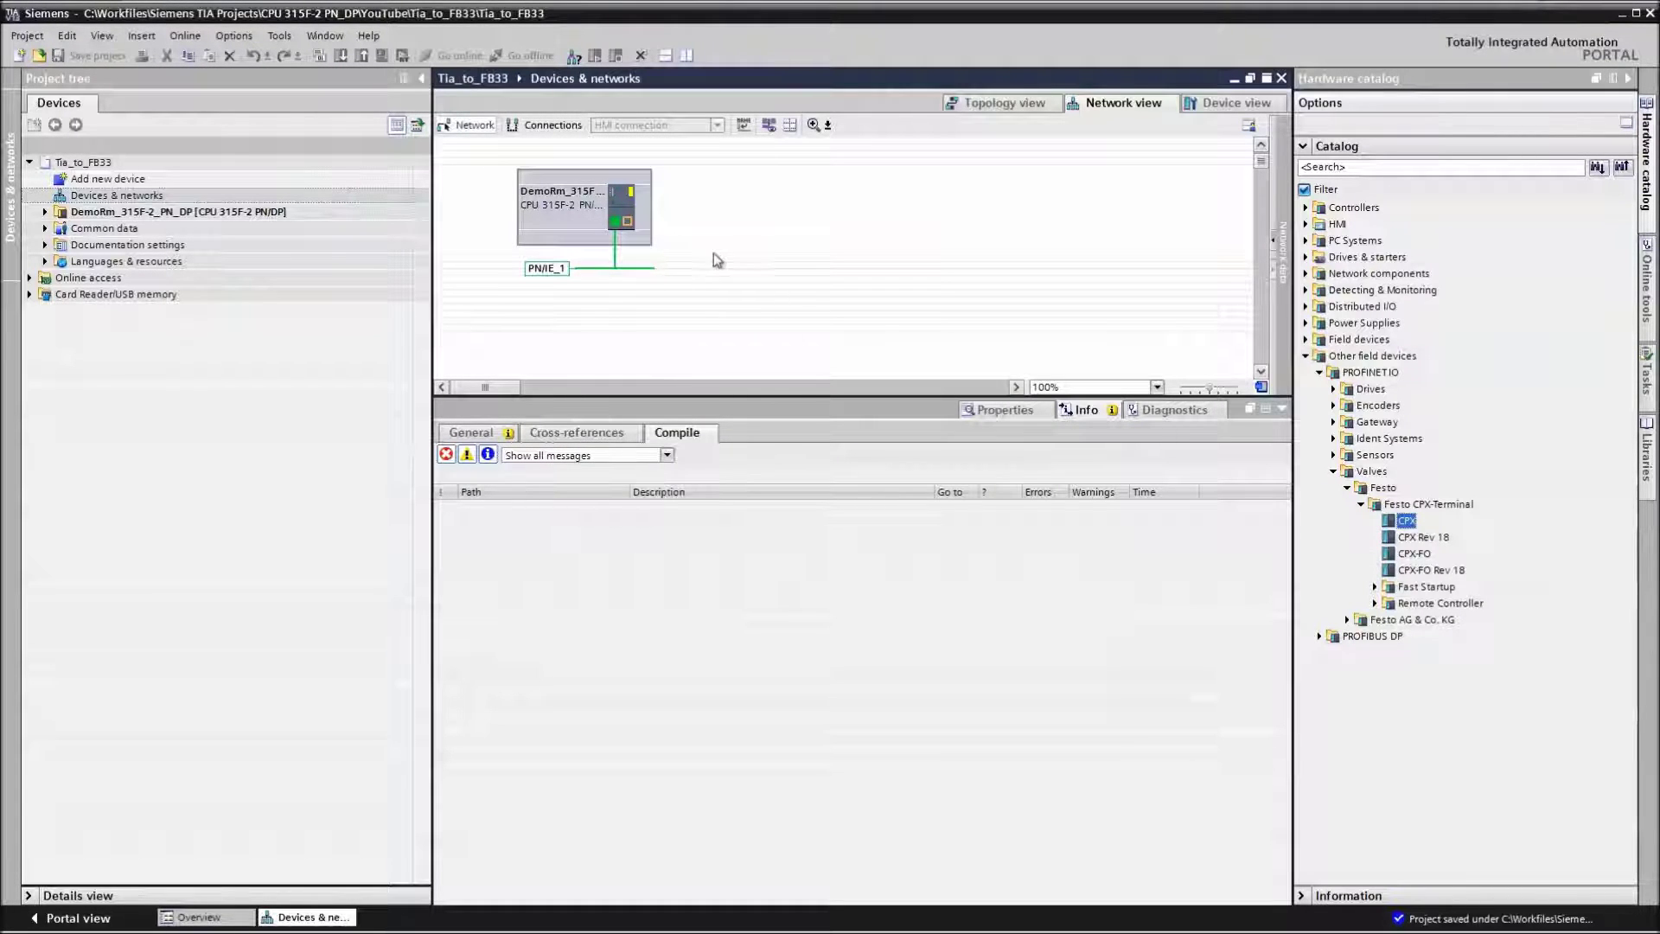
Place a Festo CPX terminal from the catalog into the network view beside PN/IE_1
click(1419, 506)
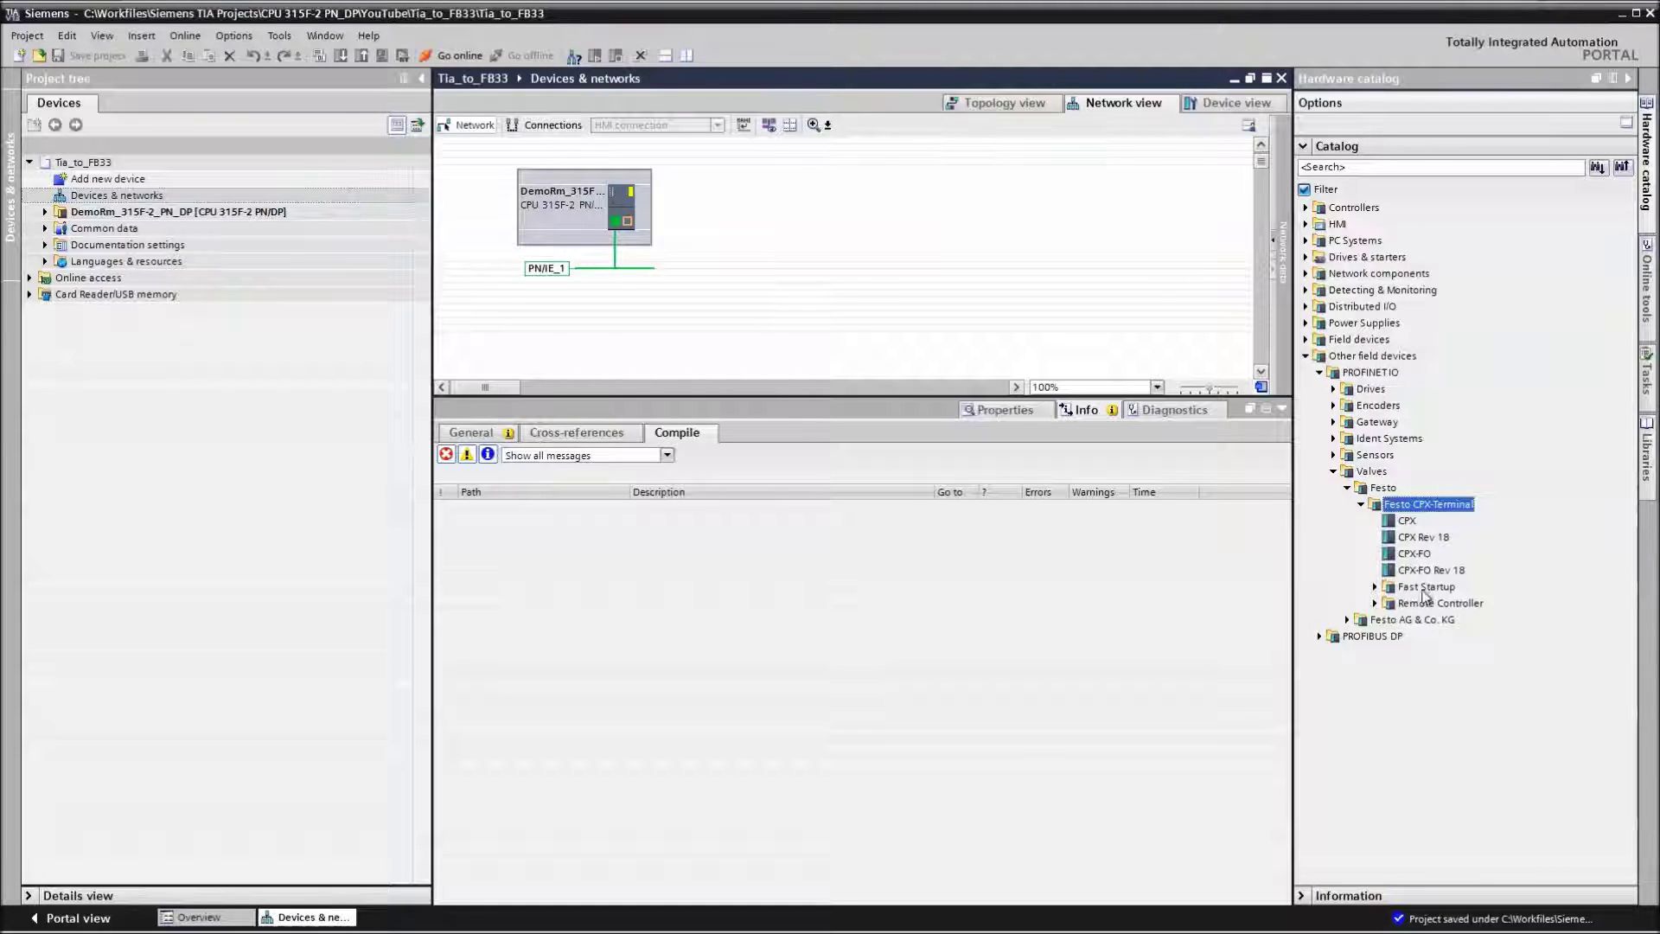
click(1347, 487)
click(1347, 504)
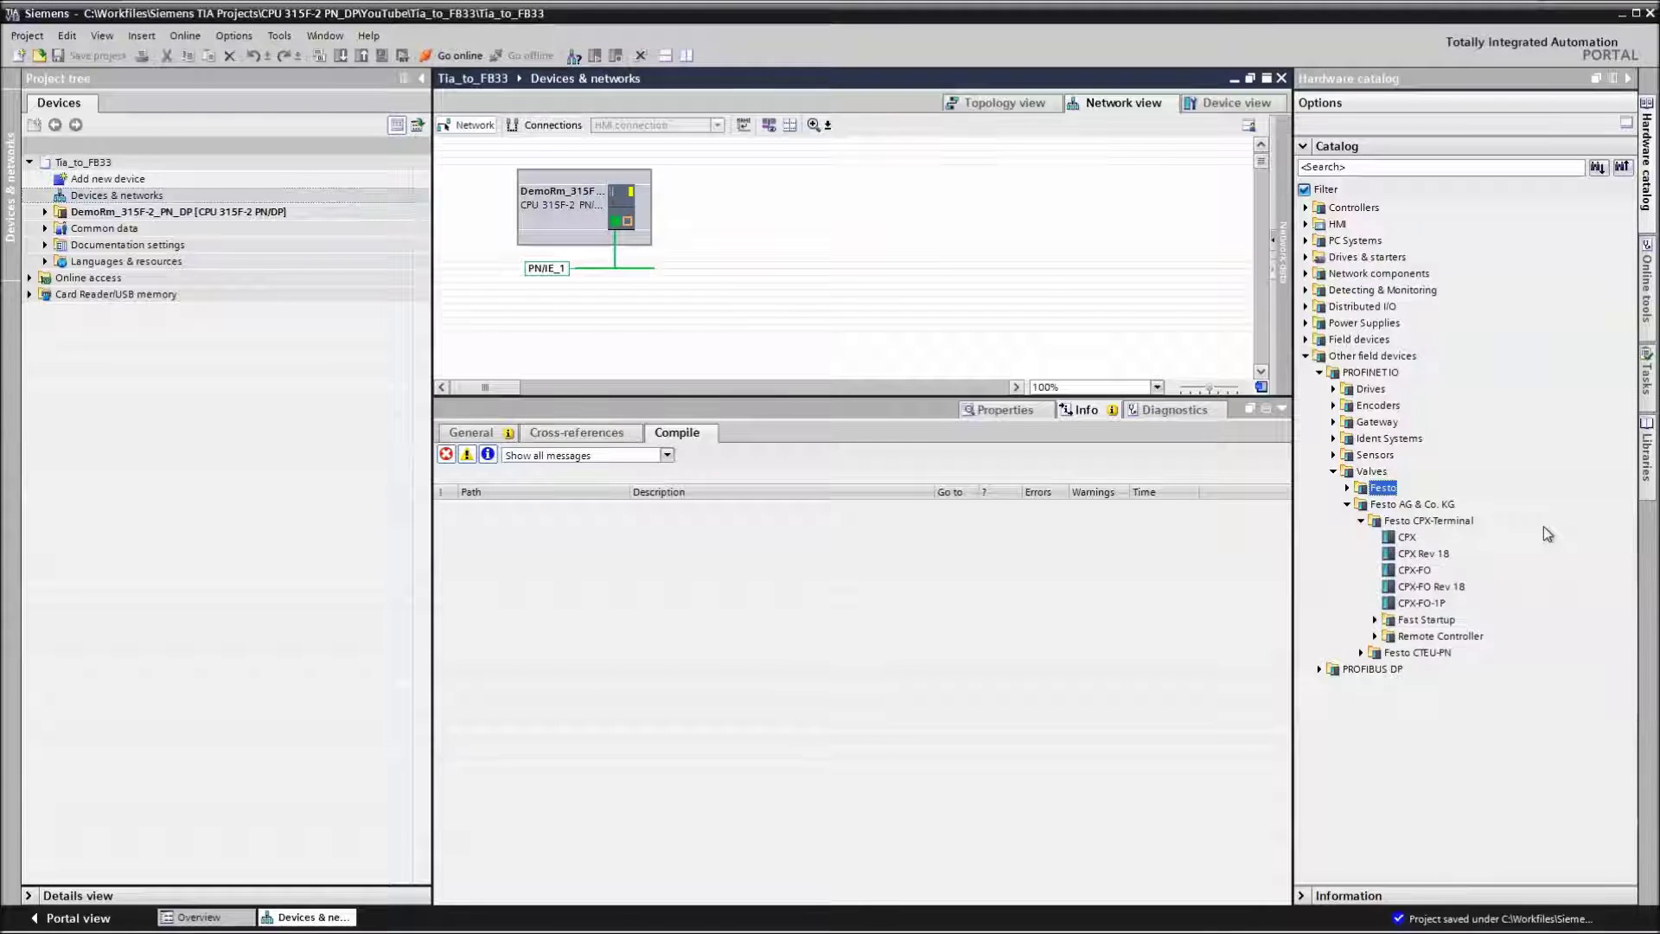
click(1397, 539)
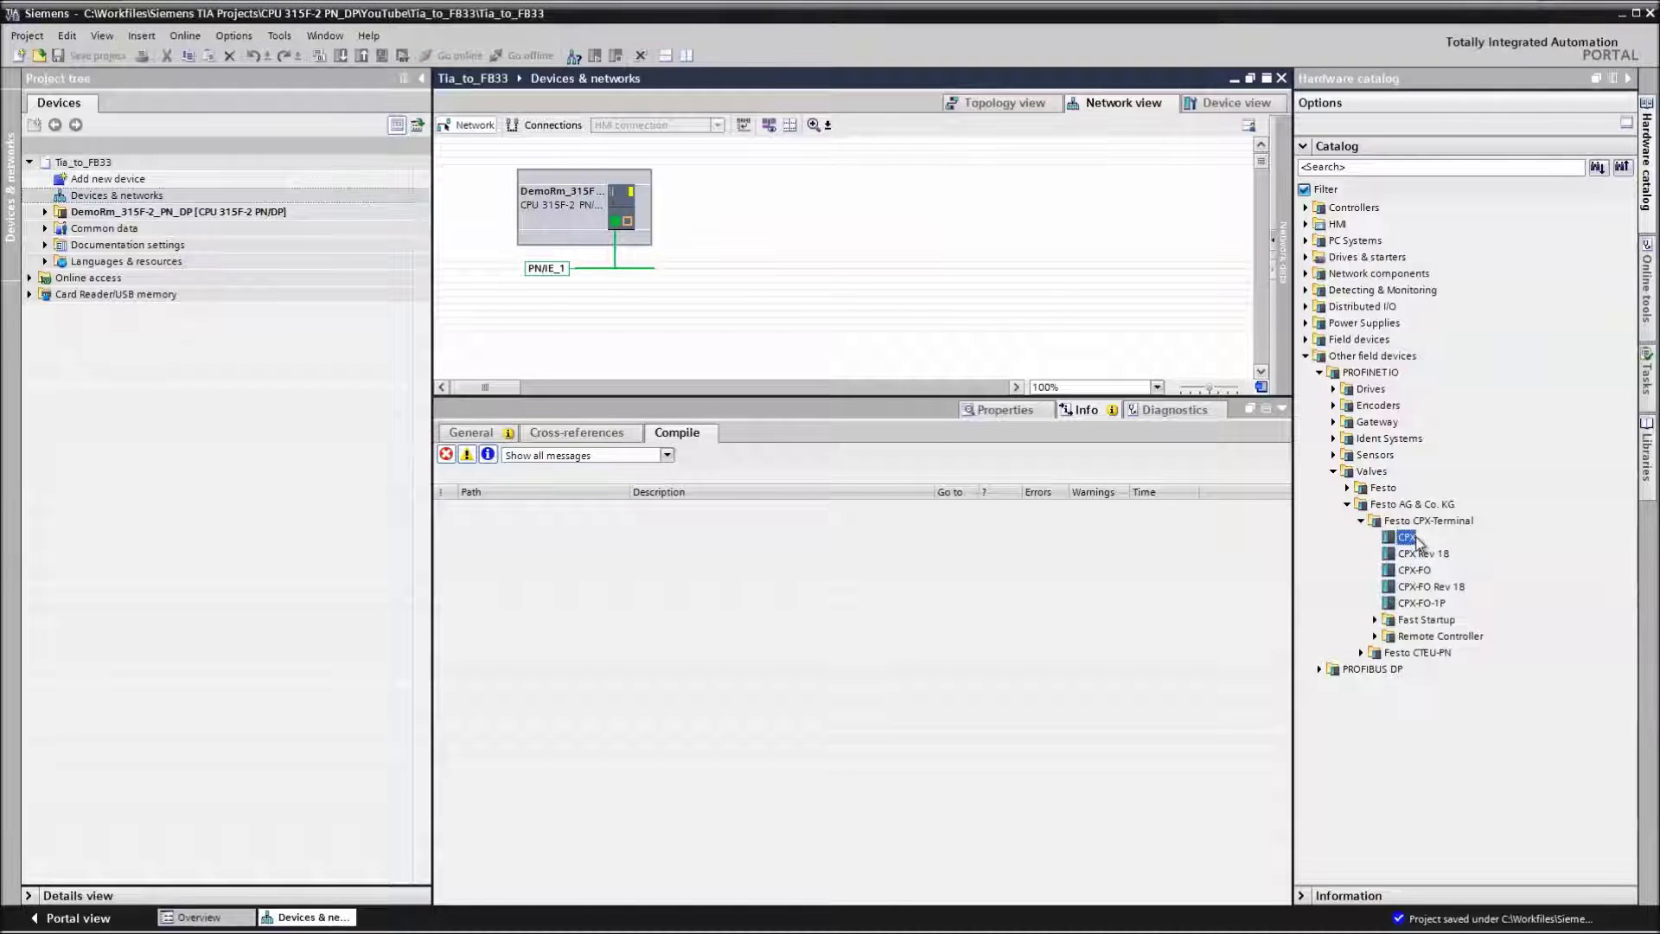
drag(1416, 541, 714, 344)
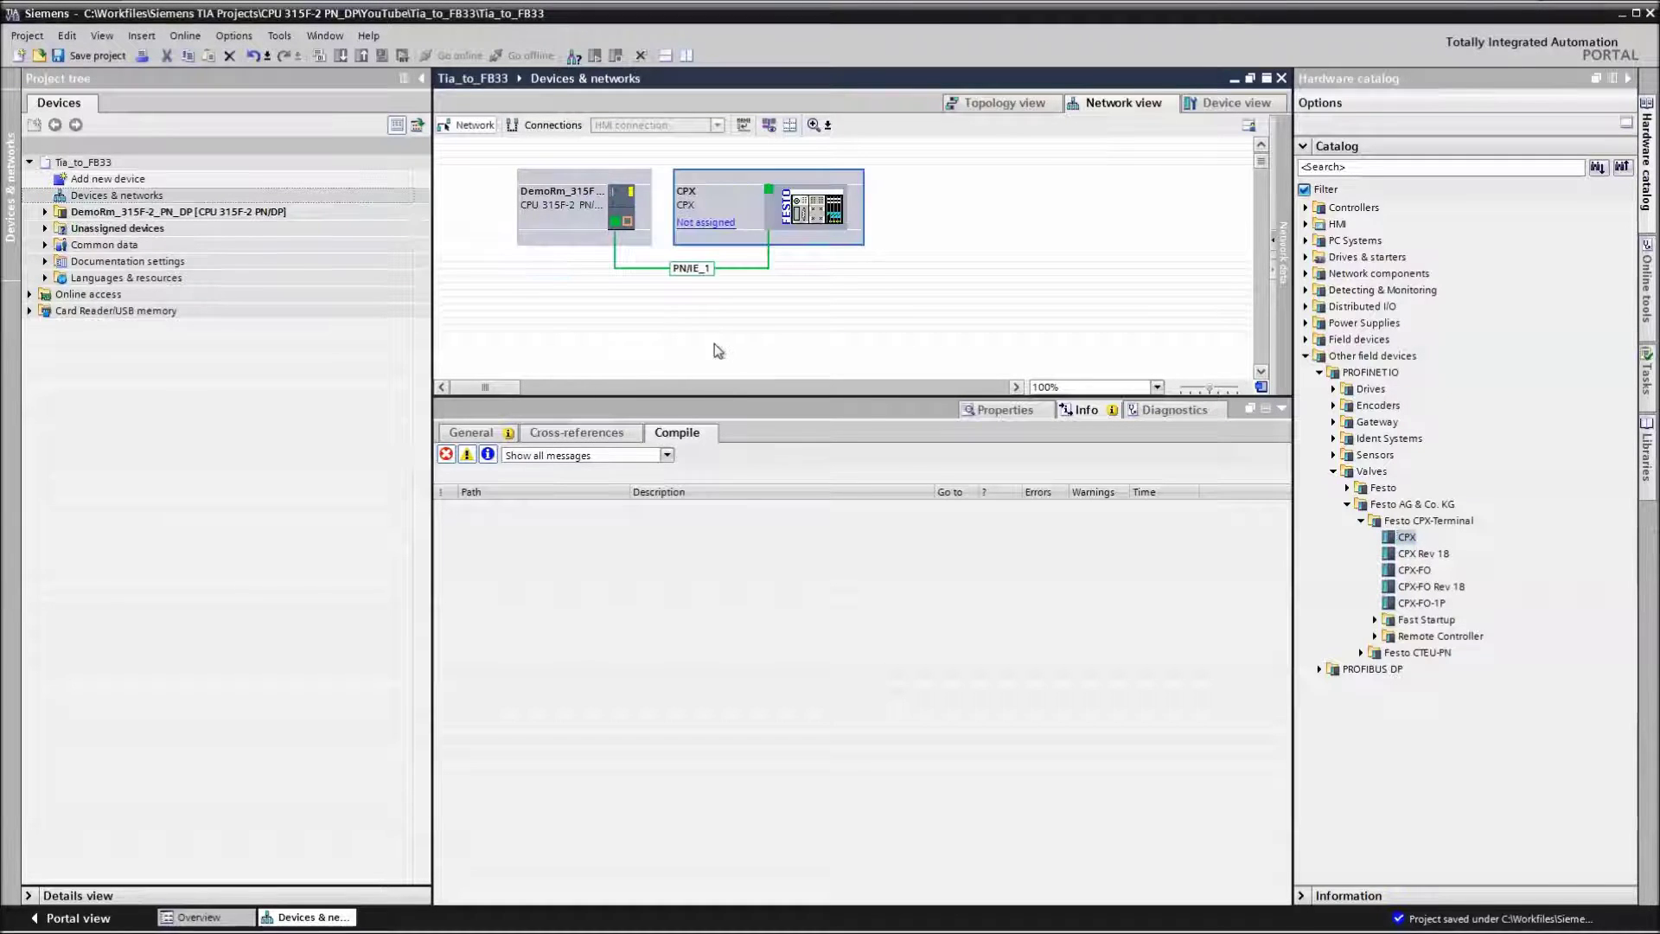
Assign the CPX to the DemoRm CPU's PROFINET interface and open its device view
click(719, 230)
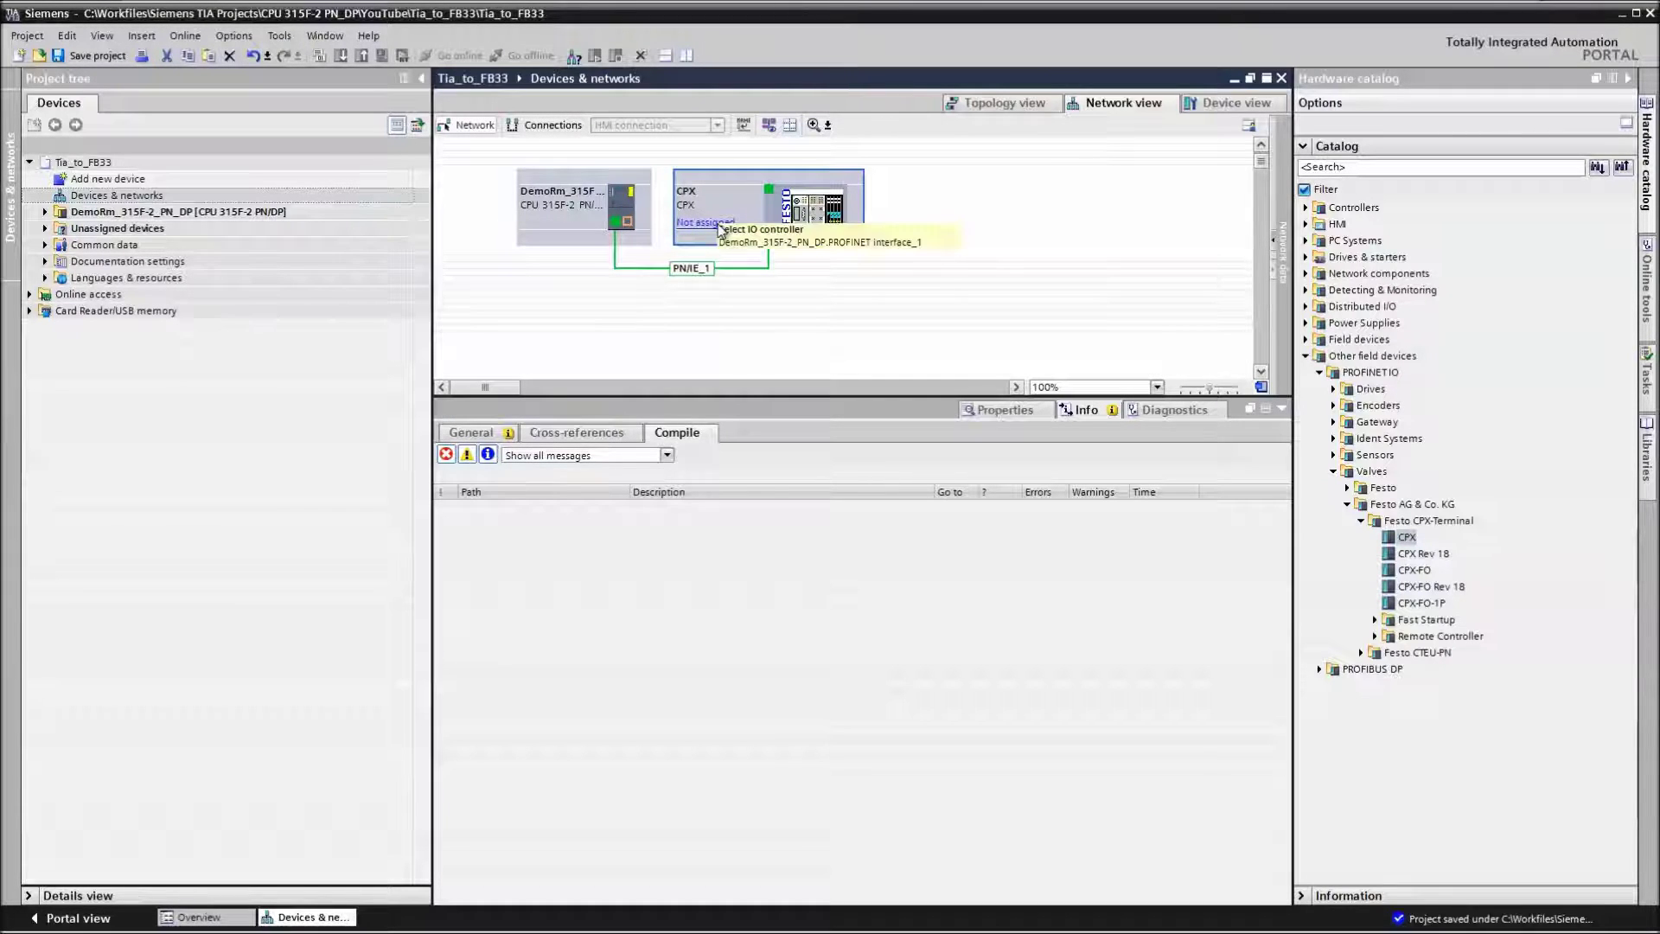
click(803, 248)
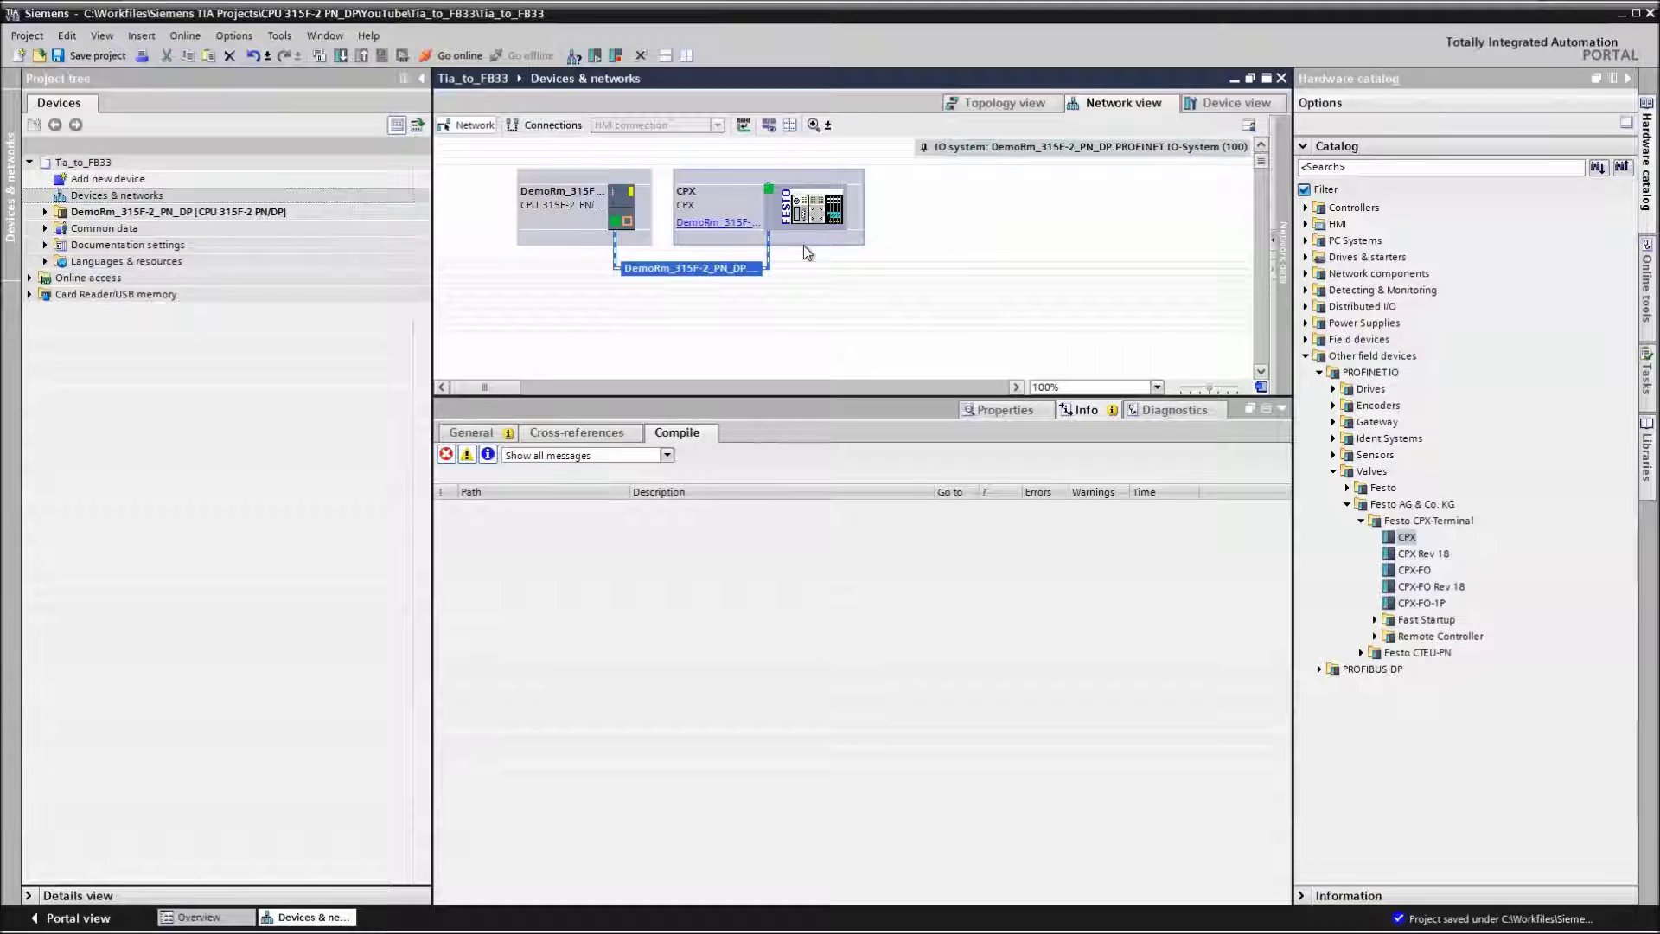
click(825, 236)
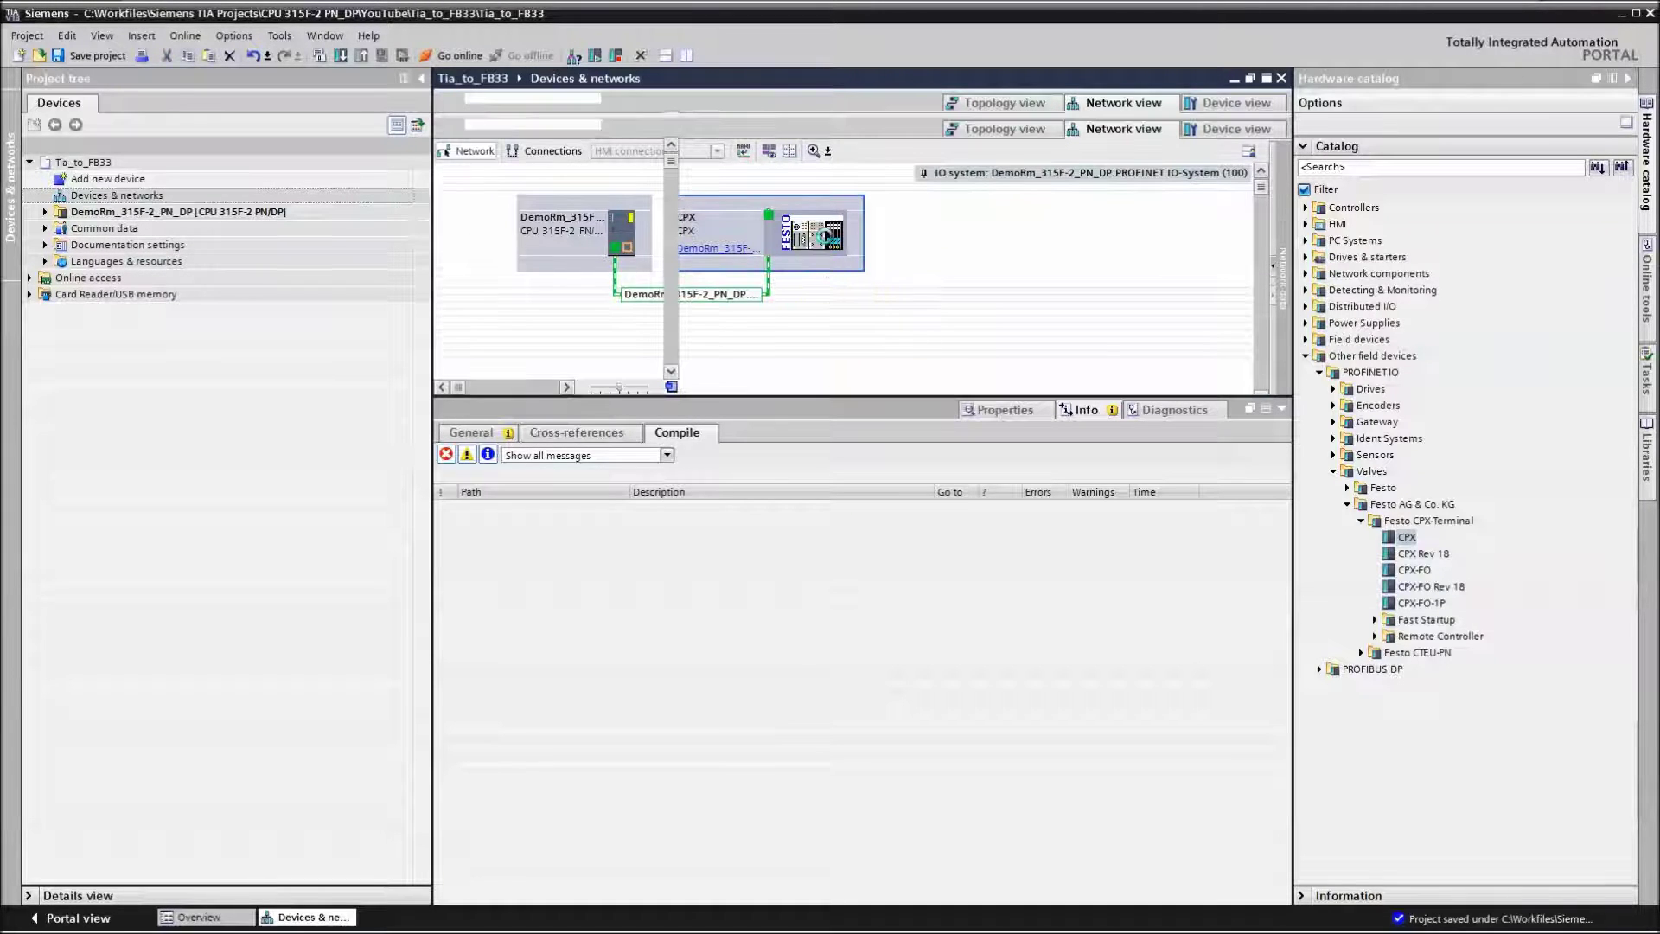
double_click(825, 236)
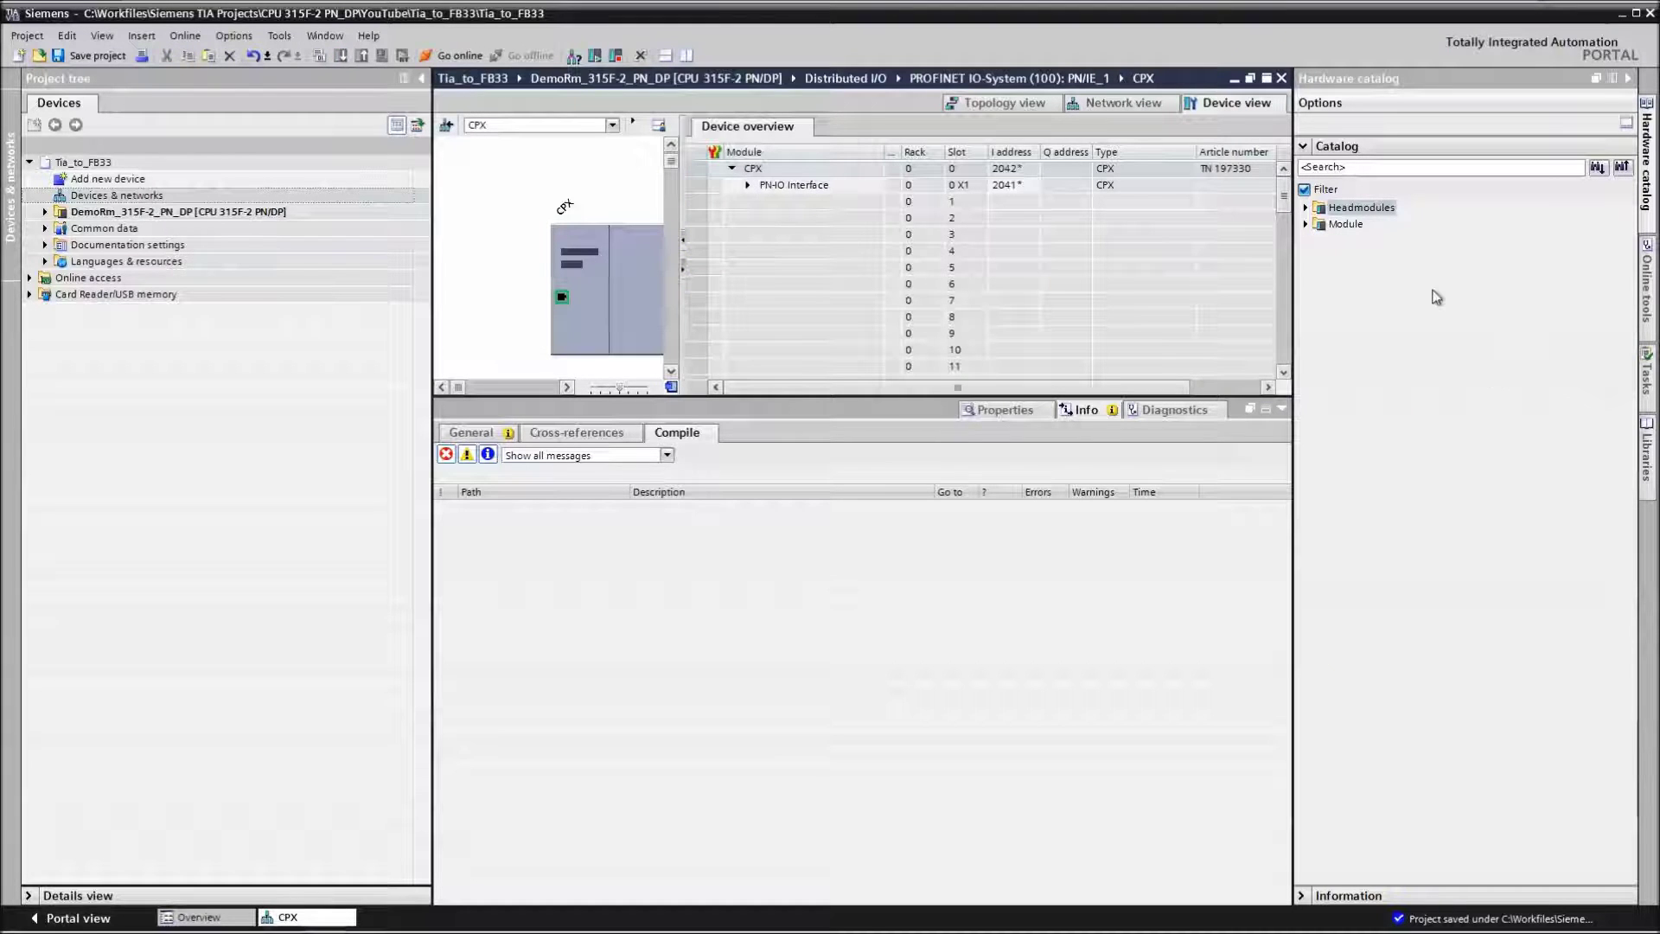
Insert the plain FB33 PNIO Module bus node into CPX slot 1
click(1307, 224)
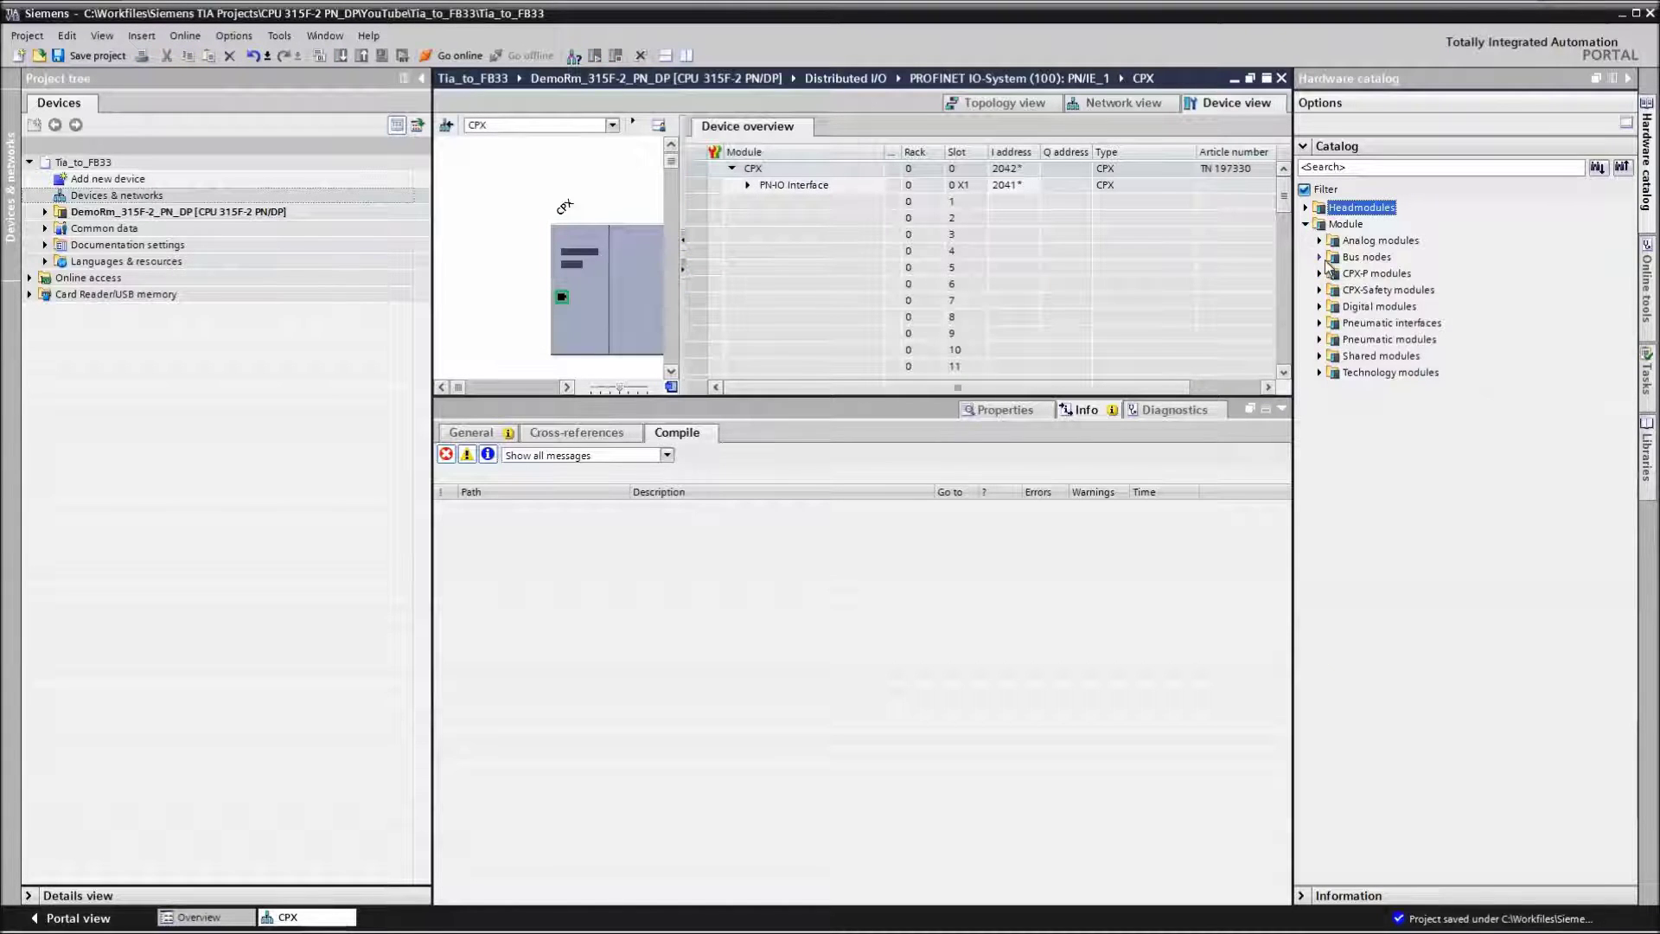
click(1320, 258)
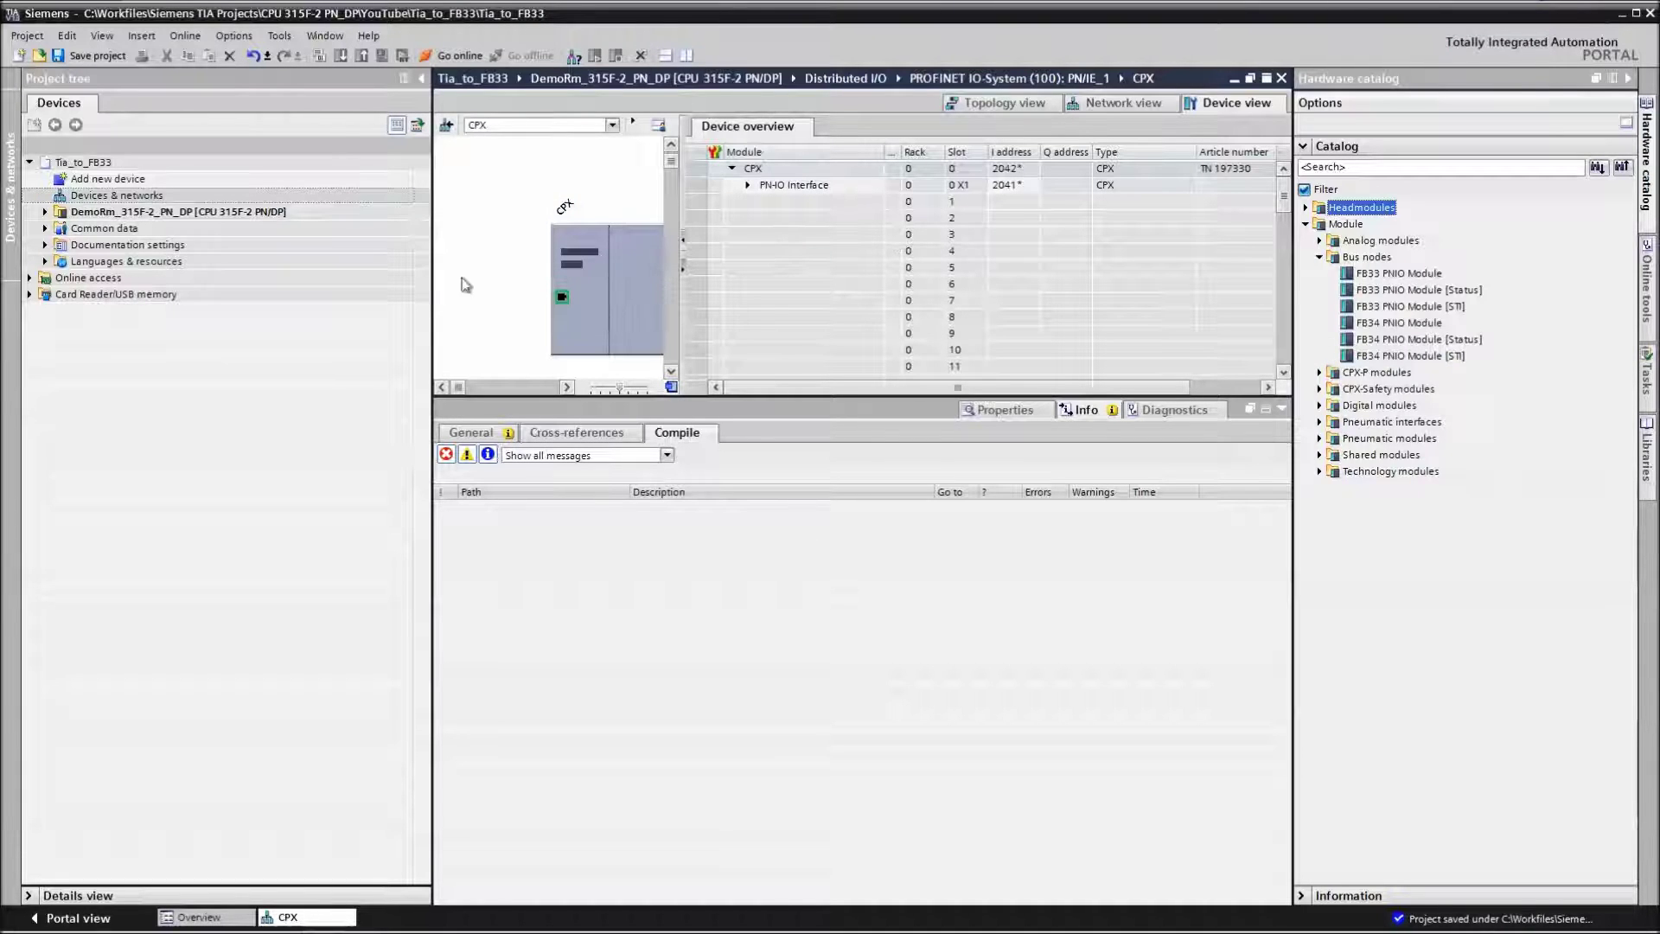
drag(431, 261, 301, 261)
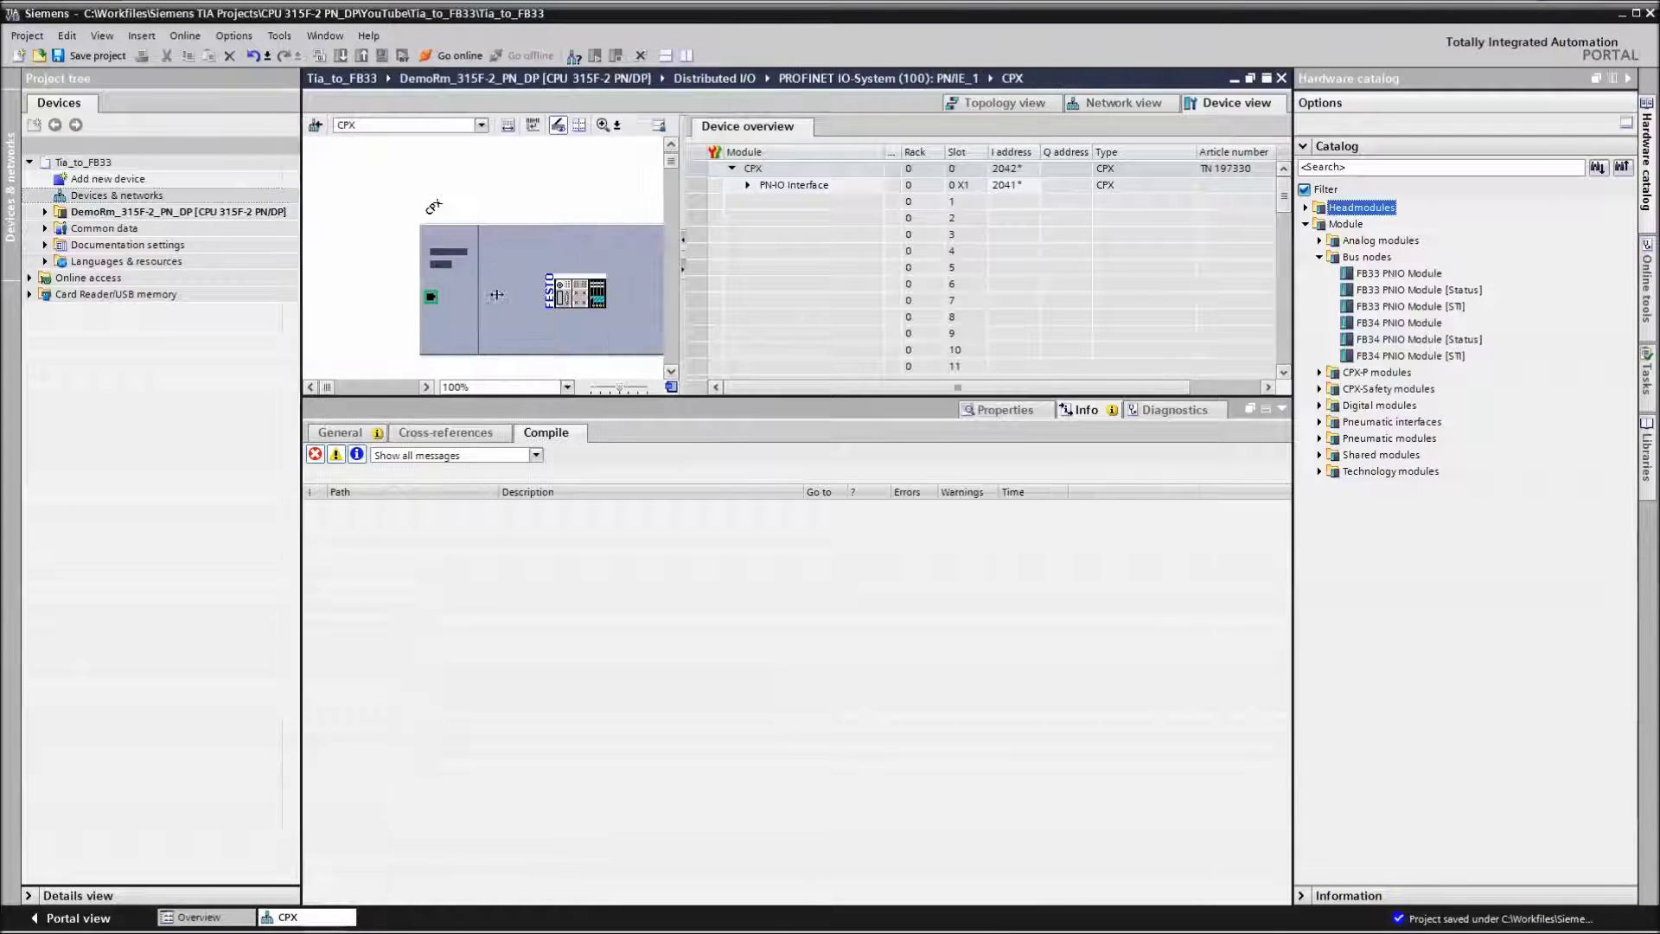
click(1385, 272)
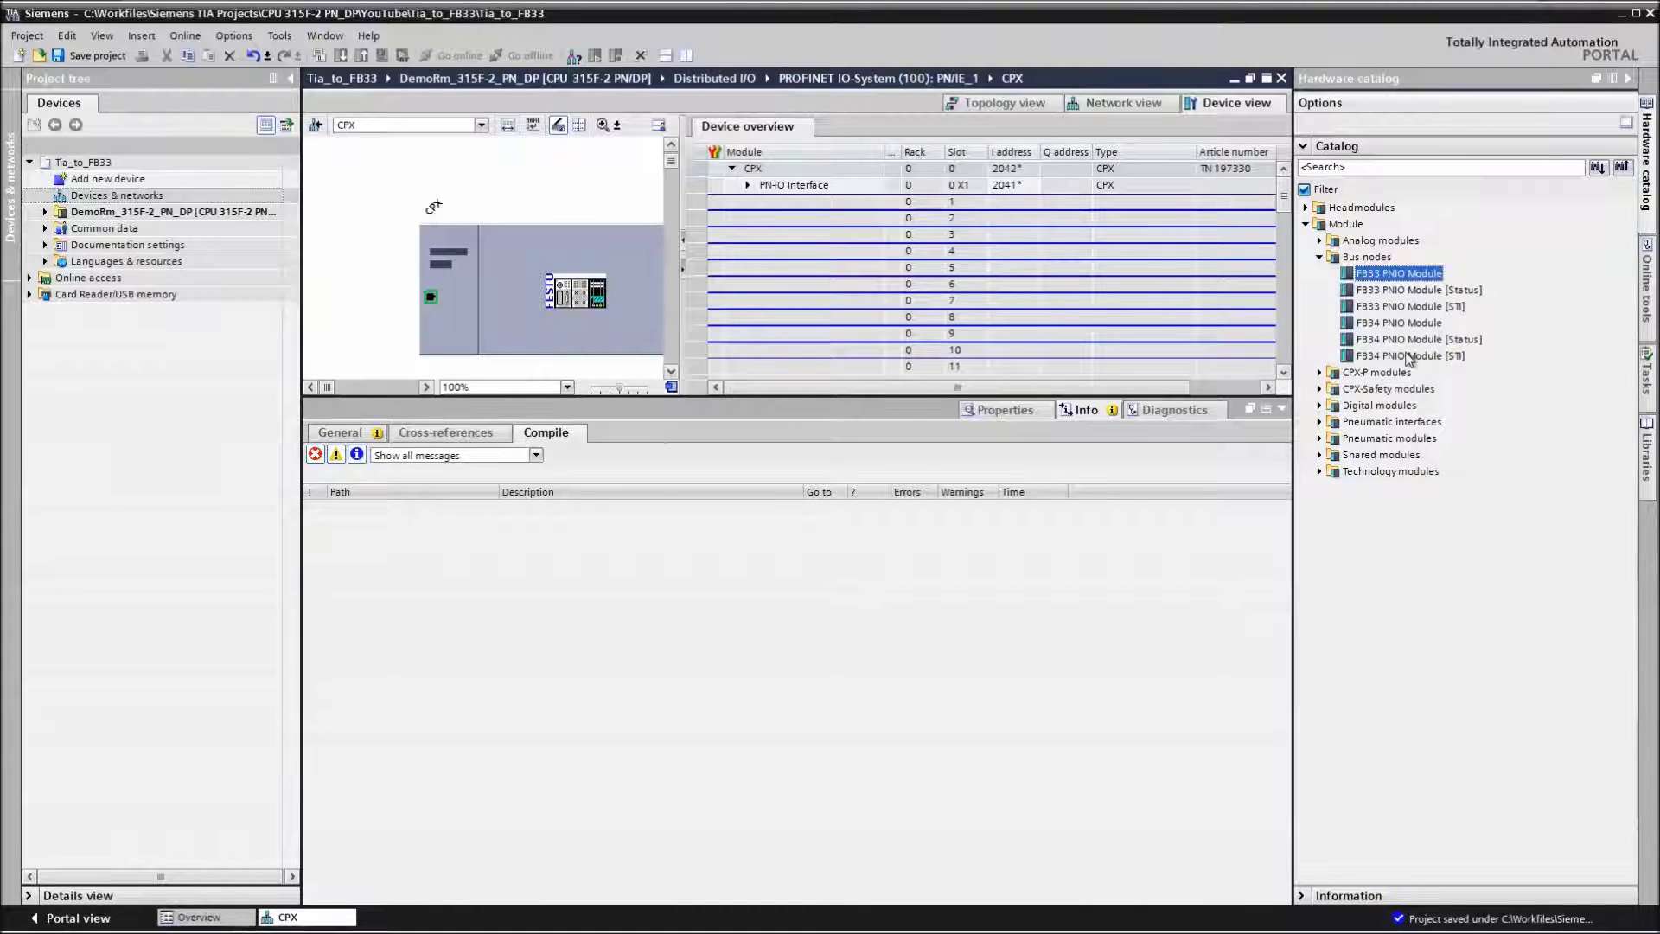
click(1435, 294)
click(1430, 306)
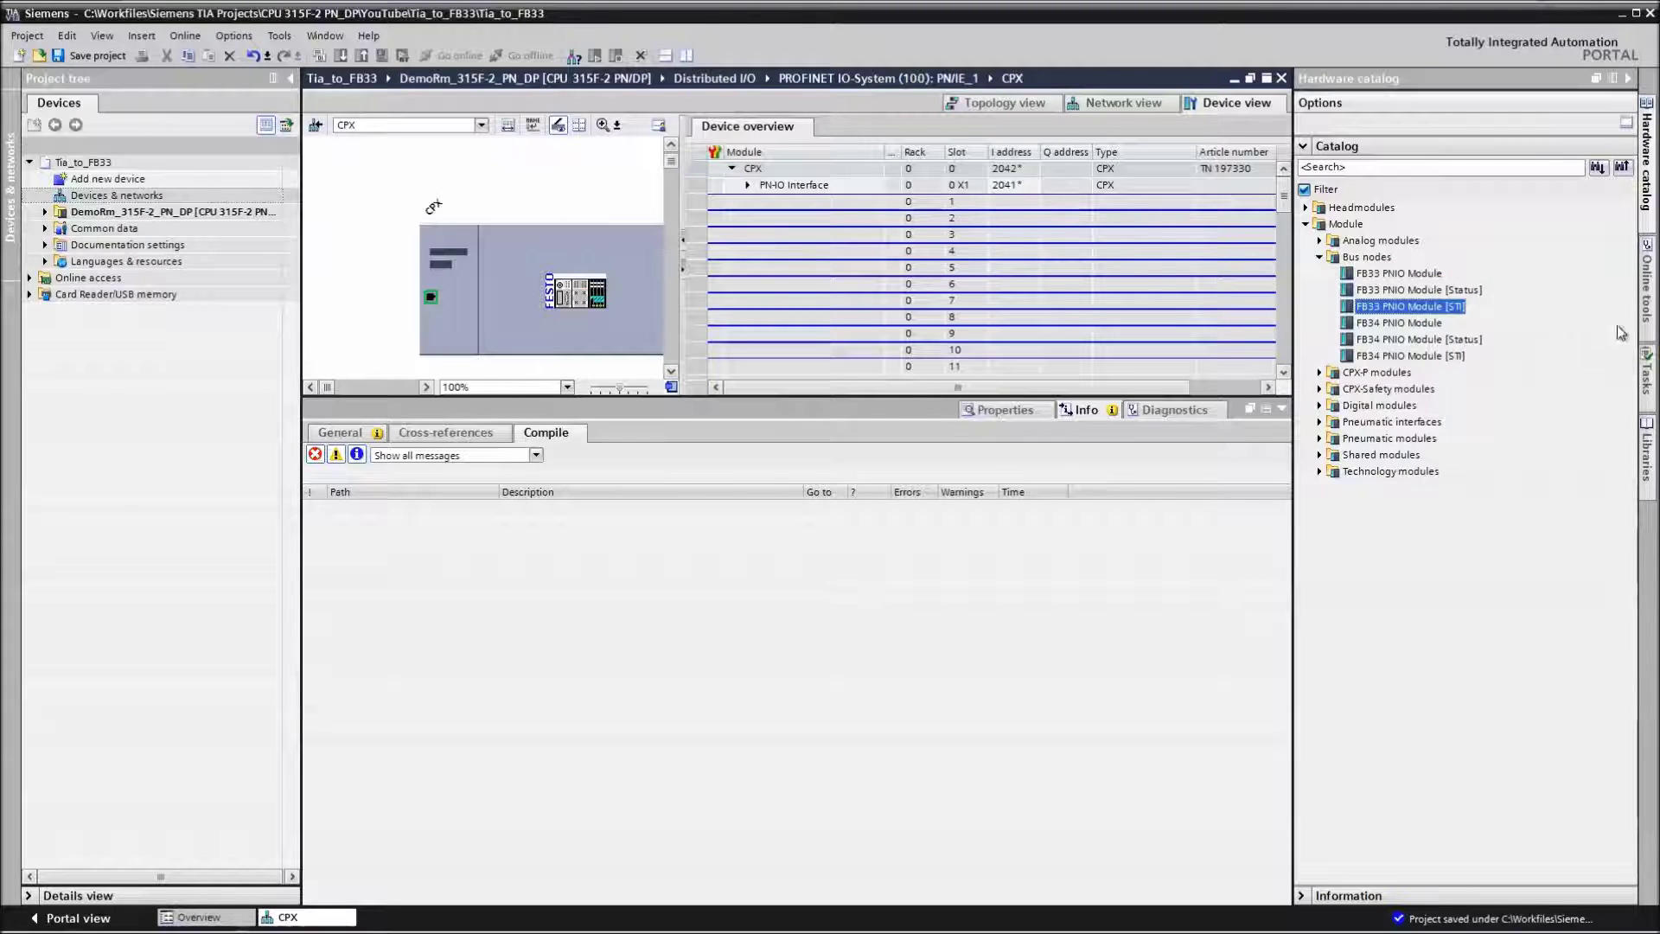
click(1415, 275)
drag(1415, 279, 845, 204)
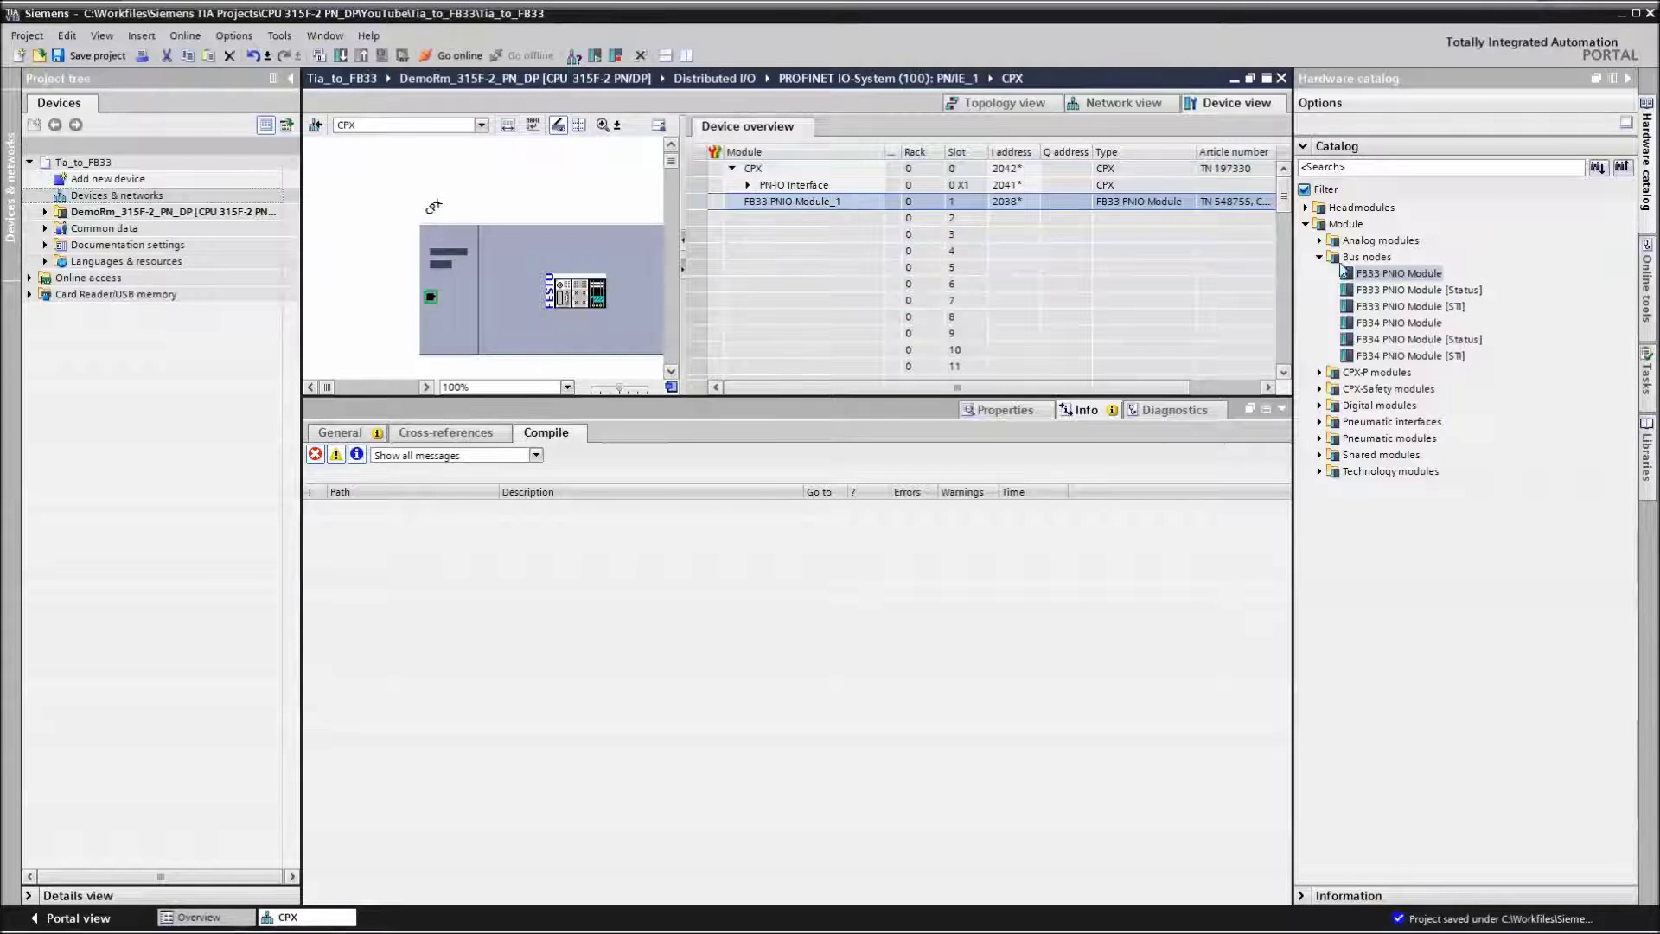
Insert L-8DI8DO-KL into slot 2 and MPAL DIL 4 [32DO] into slot 3
double_click(1337, 259)
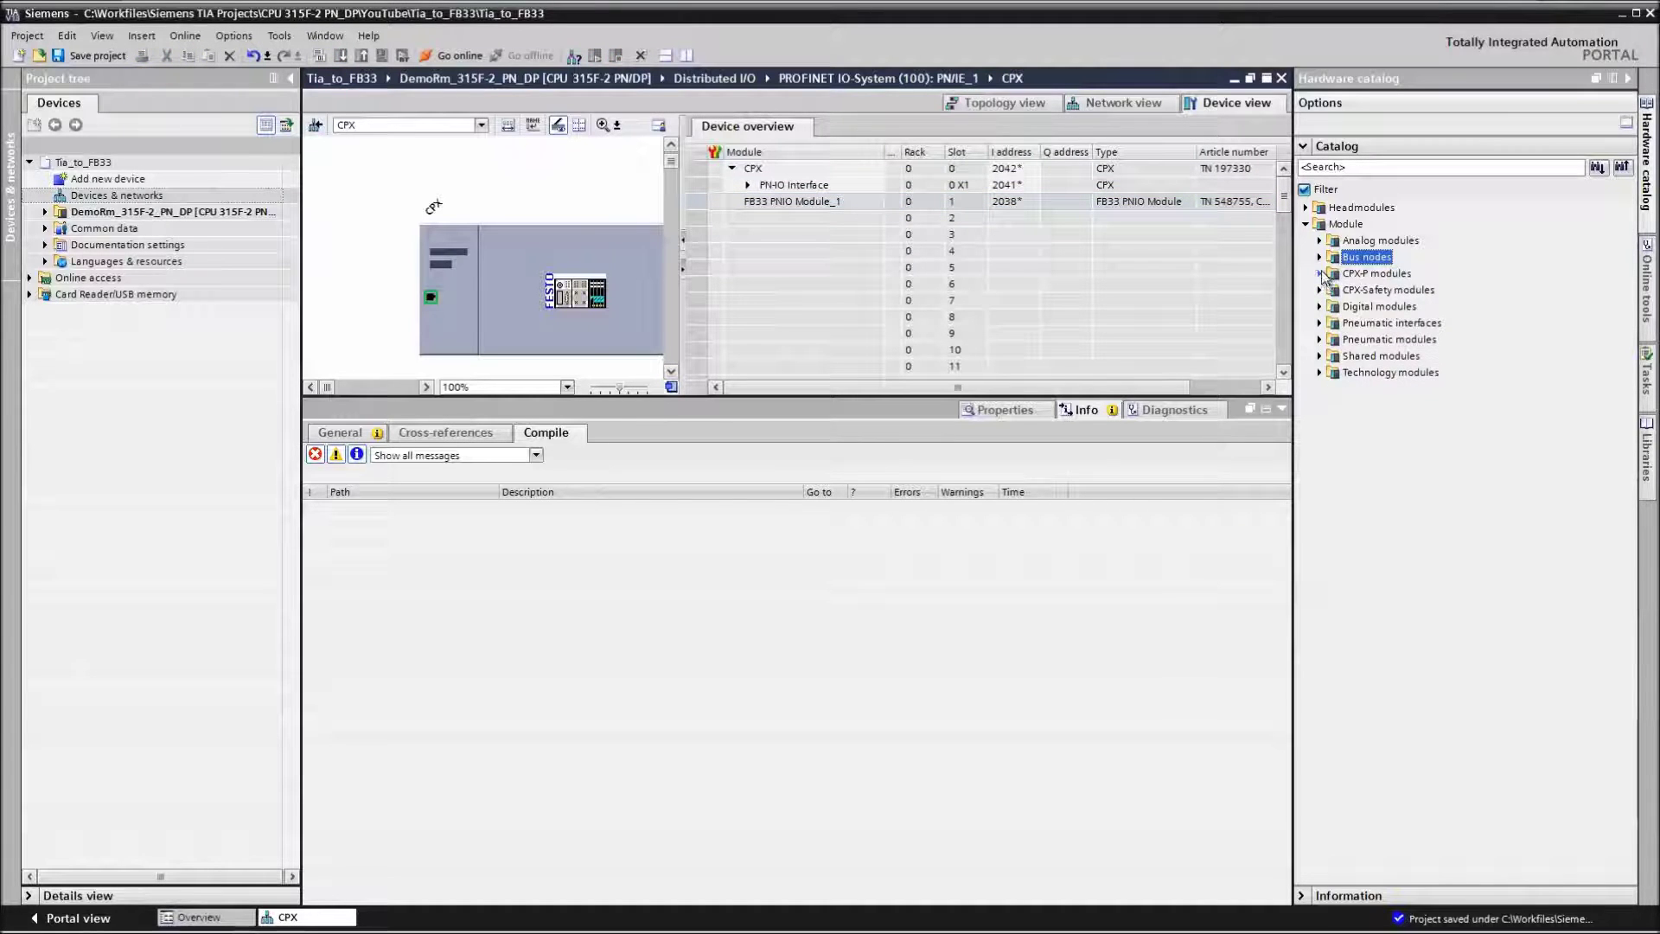
click(1320, 274)
click(1321, 274)
click(1320, 307)
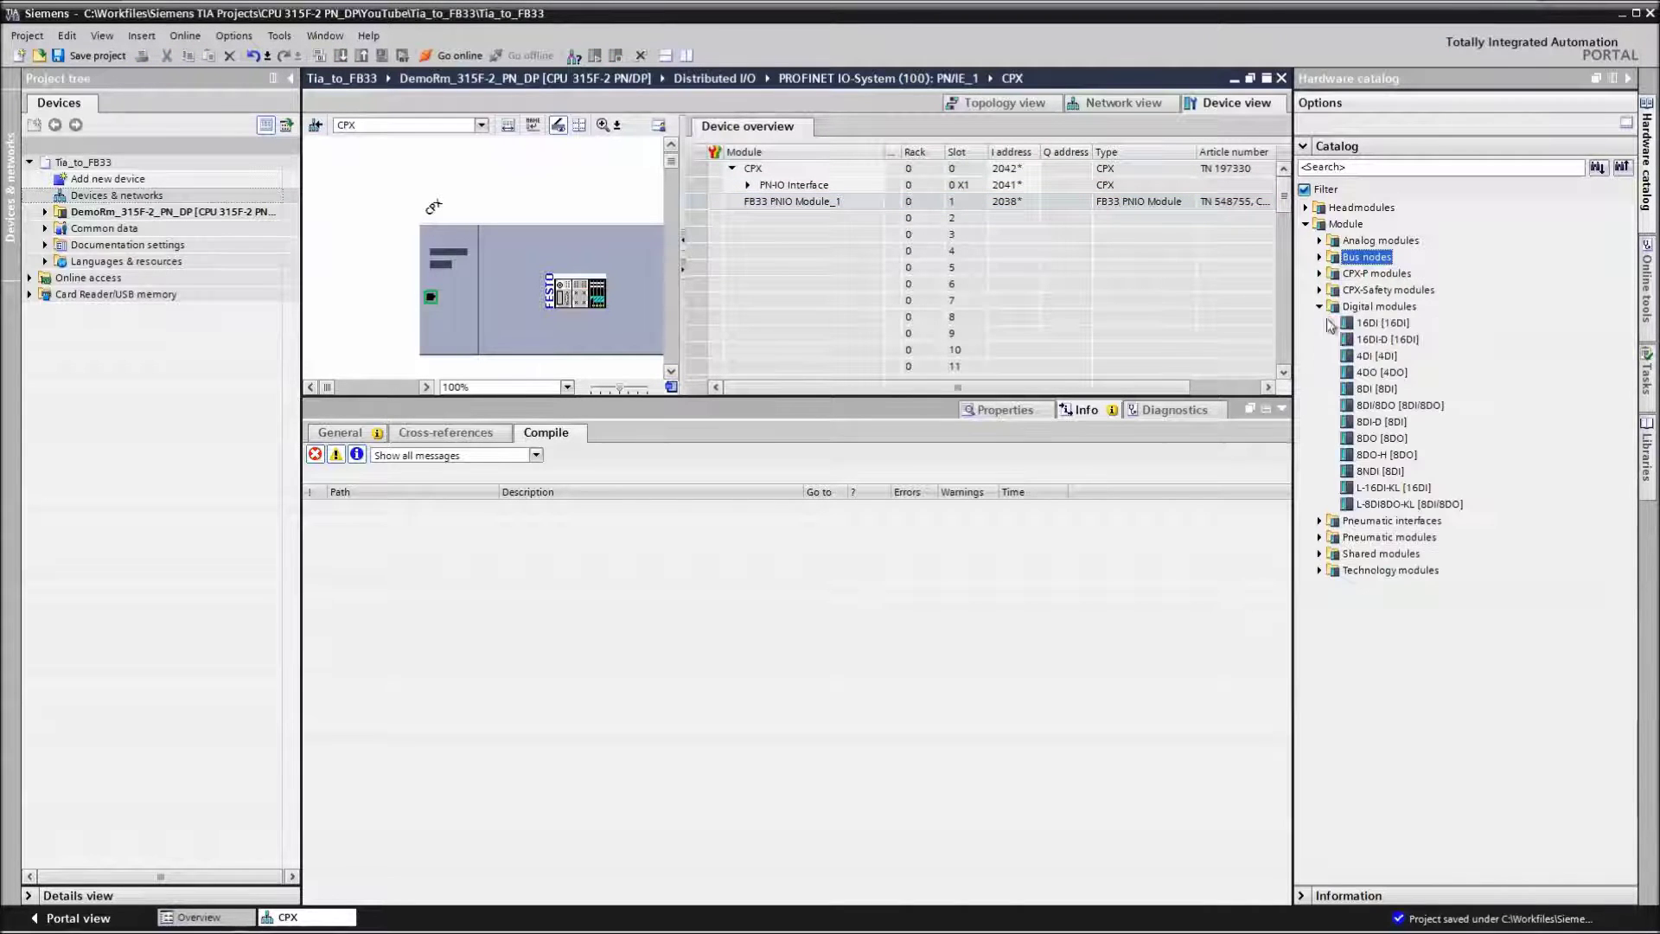
drag(1390, 505, 805, 220)
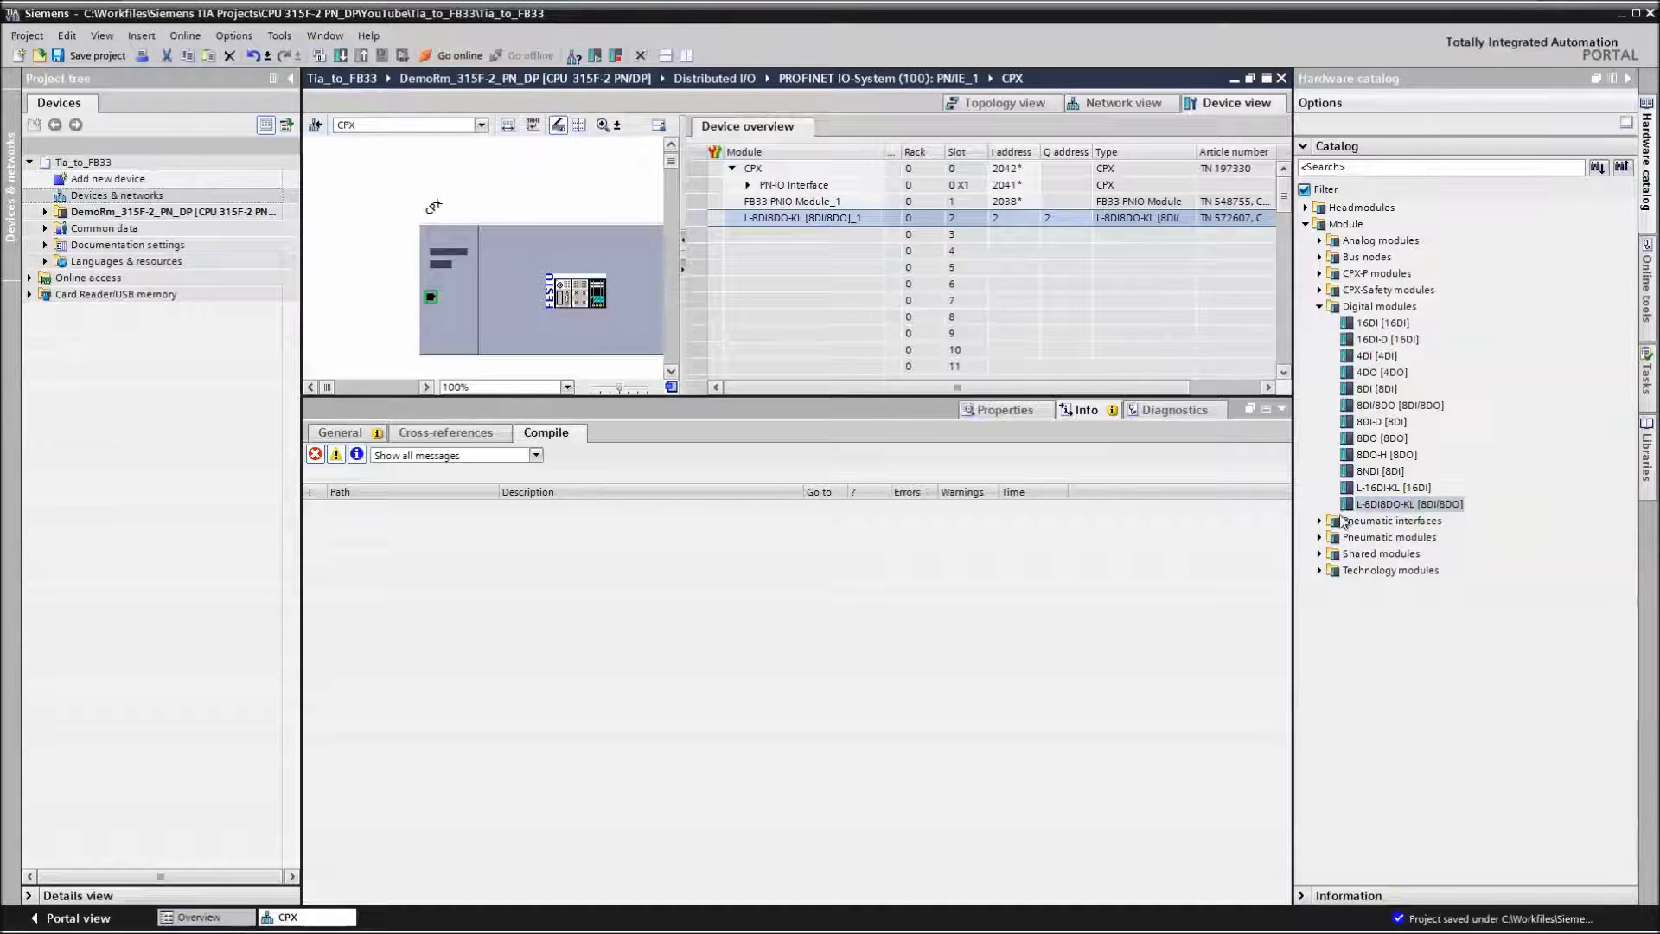
click(1321, 308)
click(1320, 323)
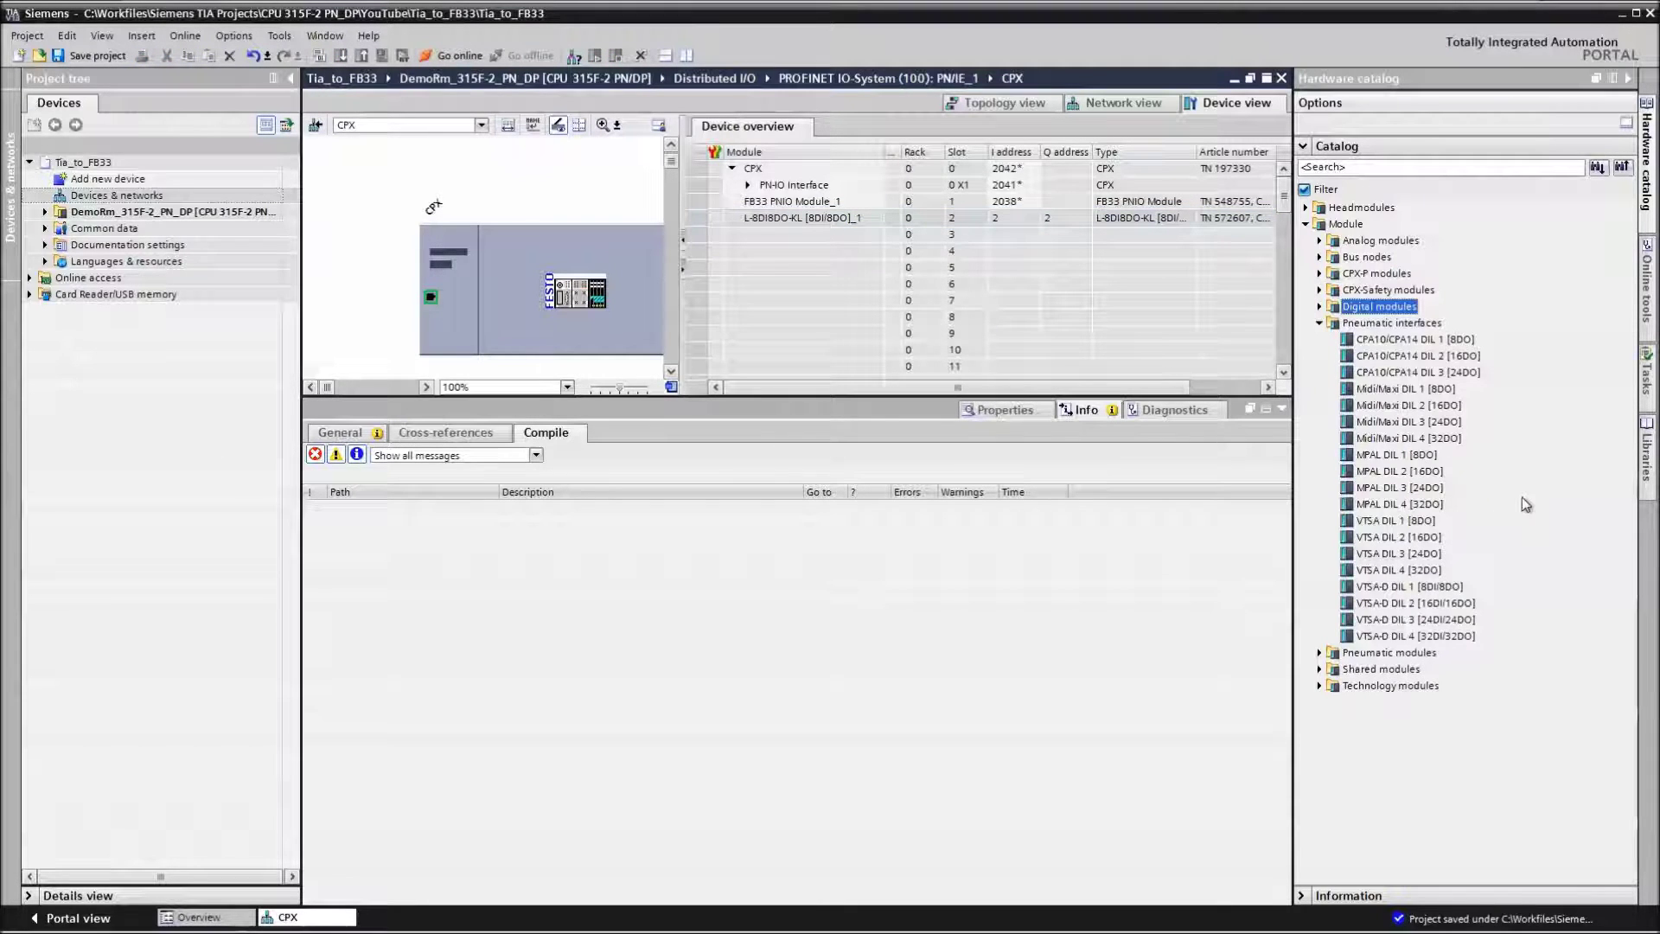
click(1396, 505)
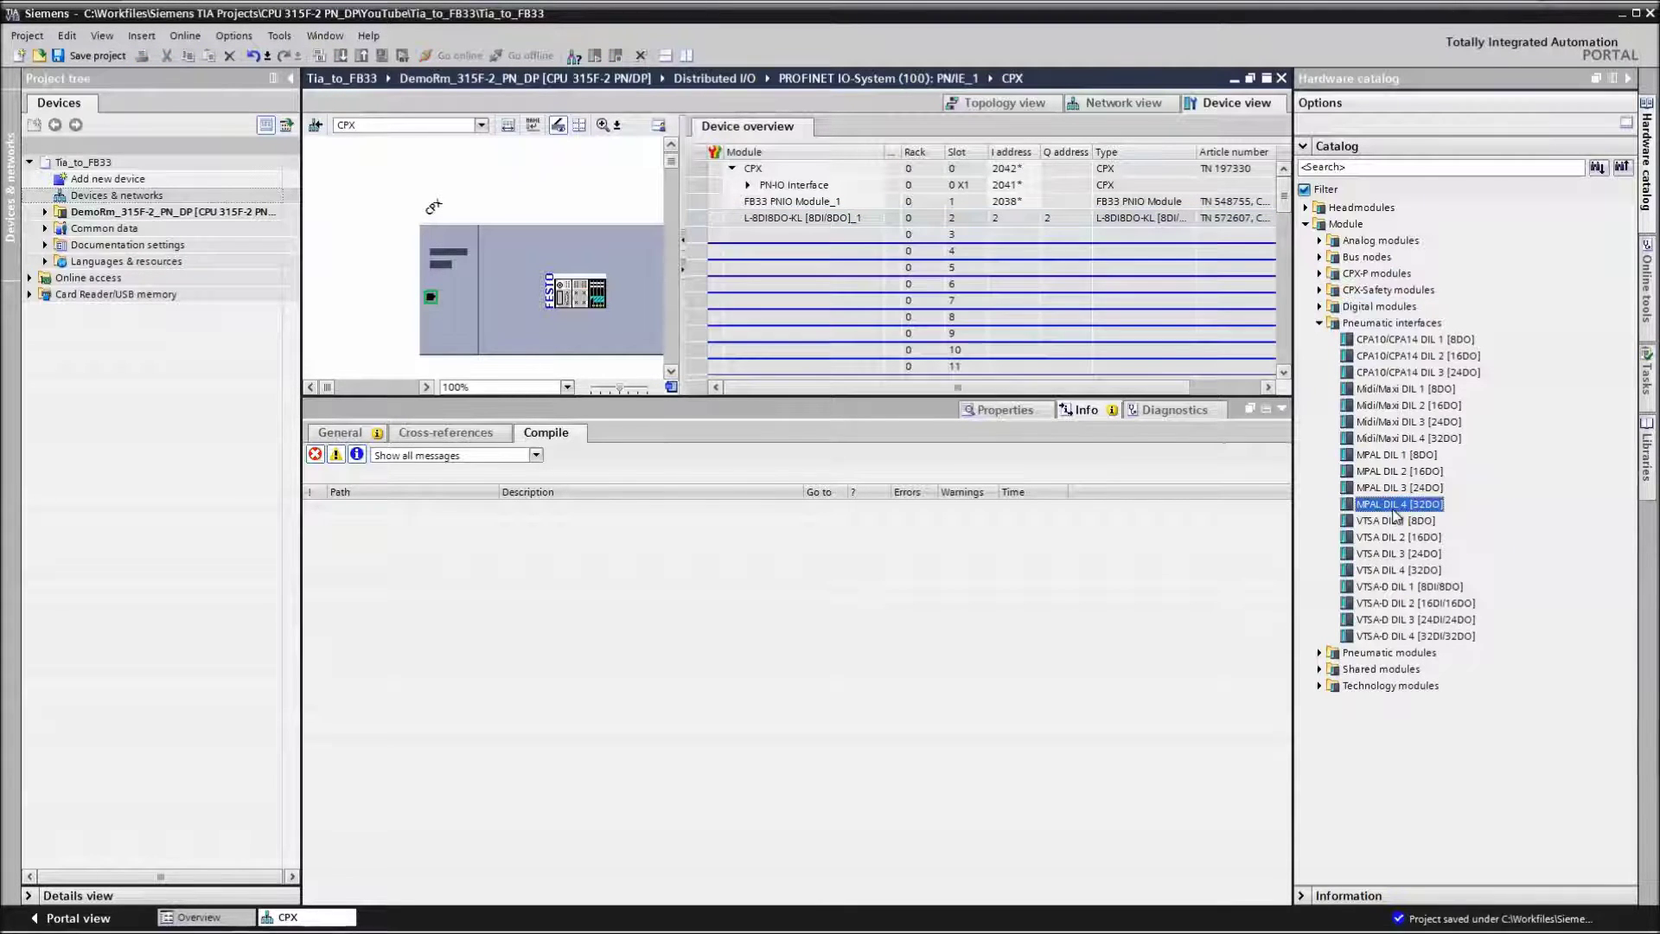
drag(1398, 510, 864, 236)
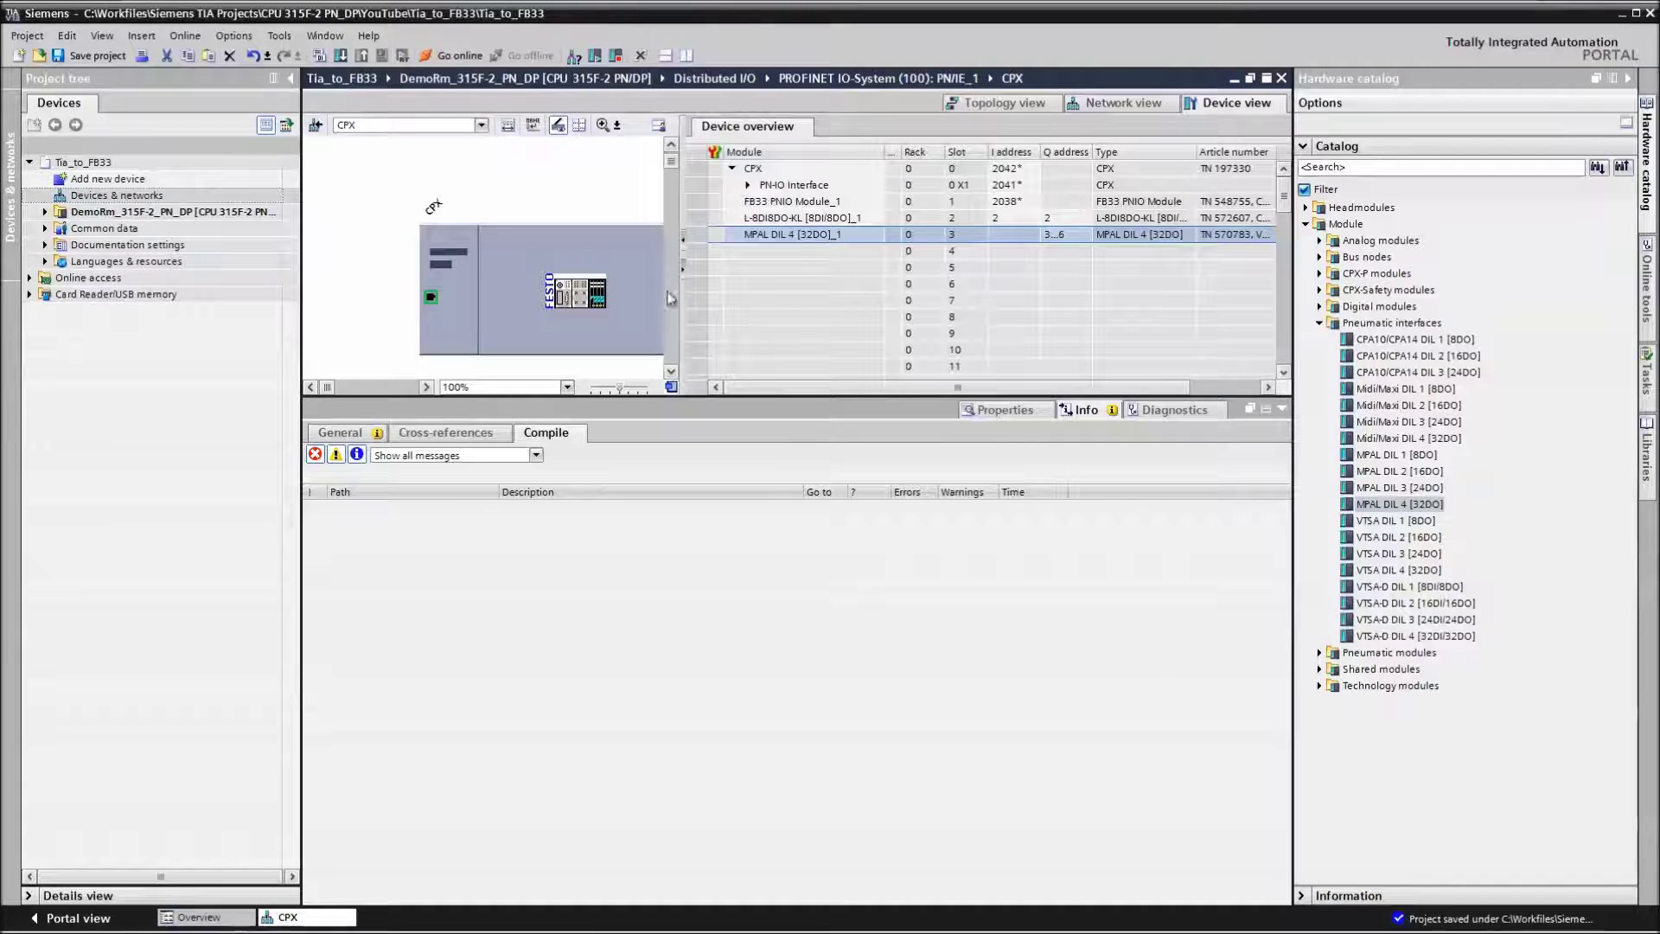
Compare the modules against the reference CPX-FMT configuration's multi-I/O and MPAL entries
click(612, 322)
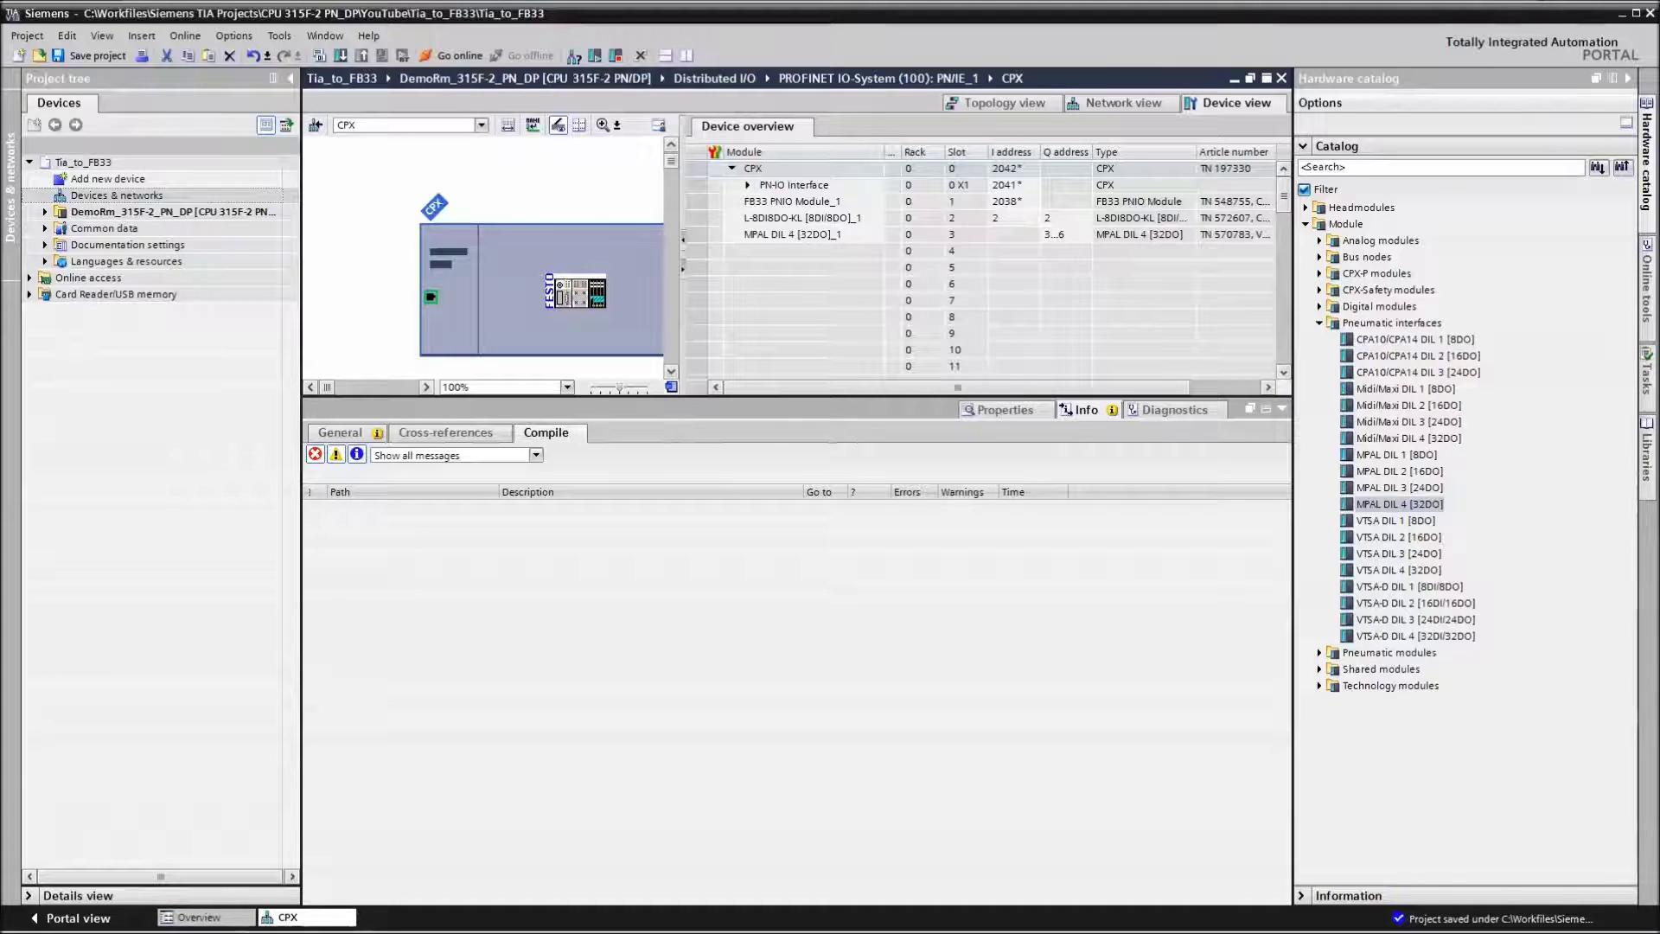
click(272, 912)
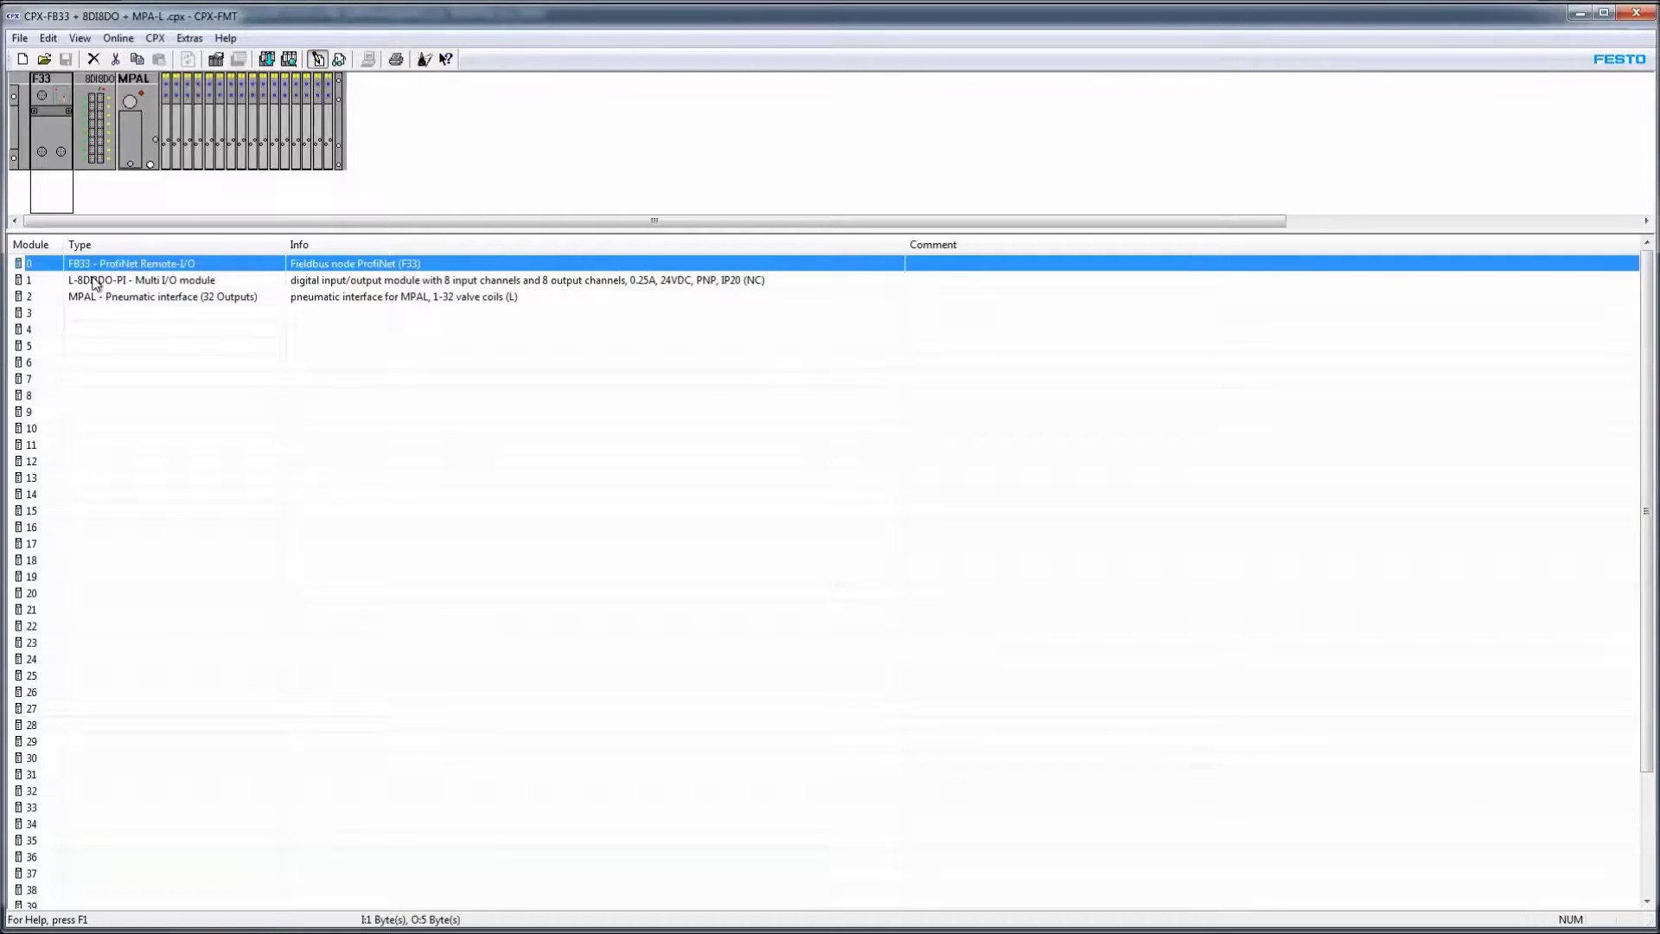
click(95, 283)
click(110, 300)
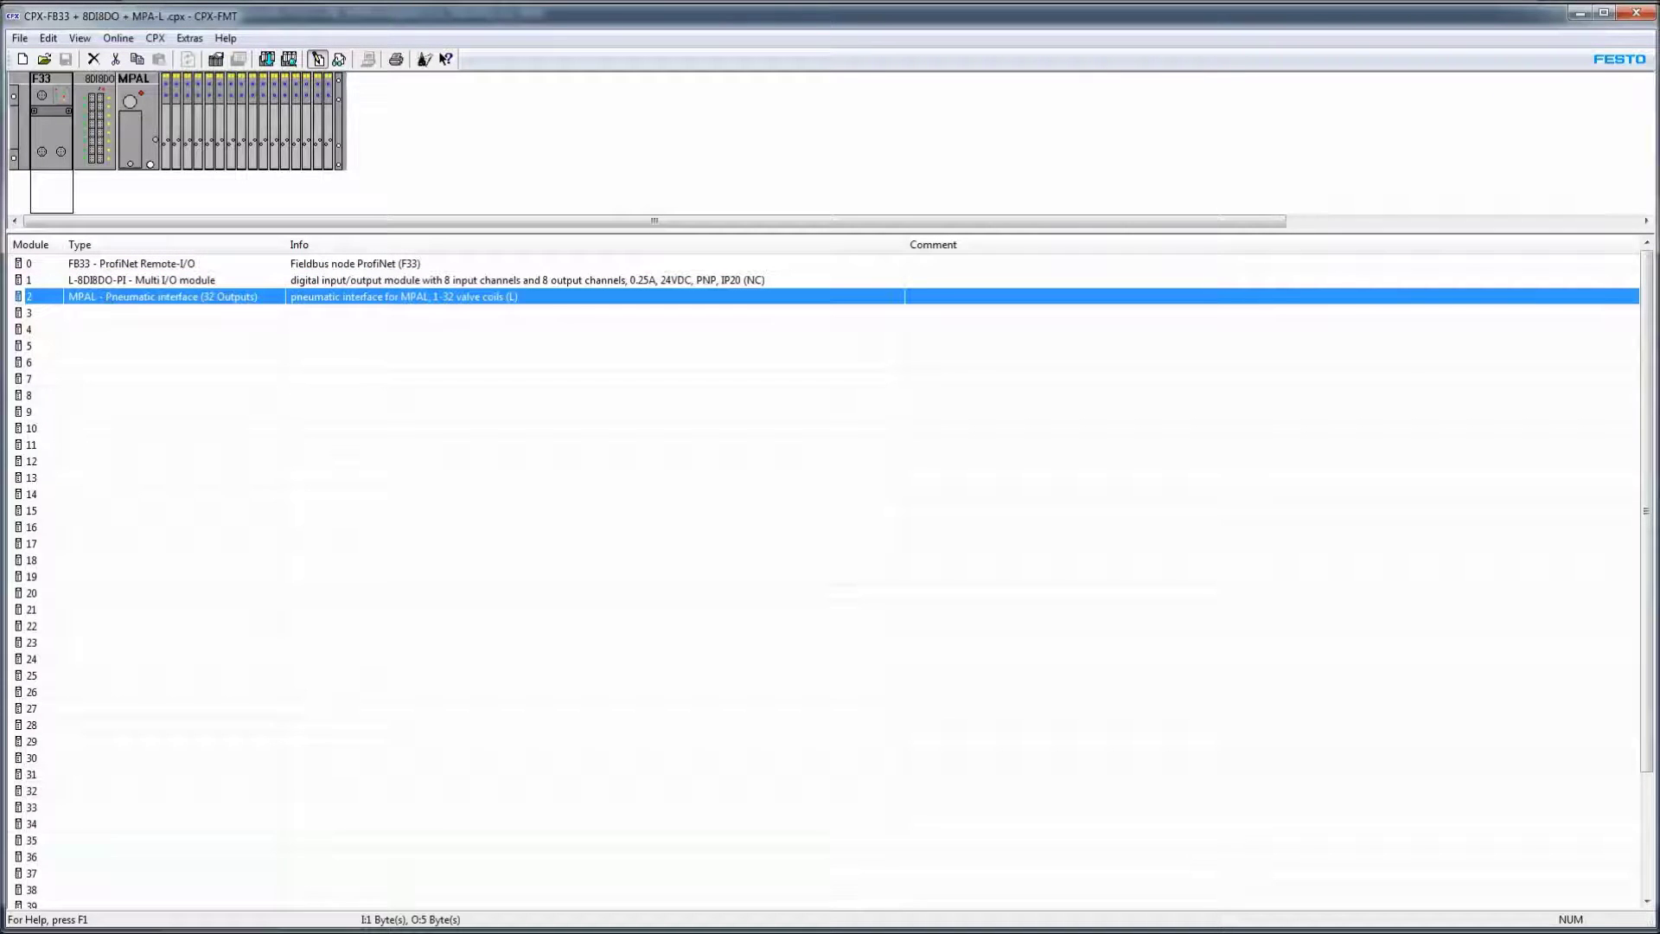
key(alt+Tab)
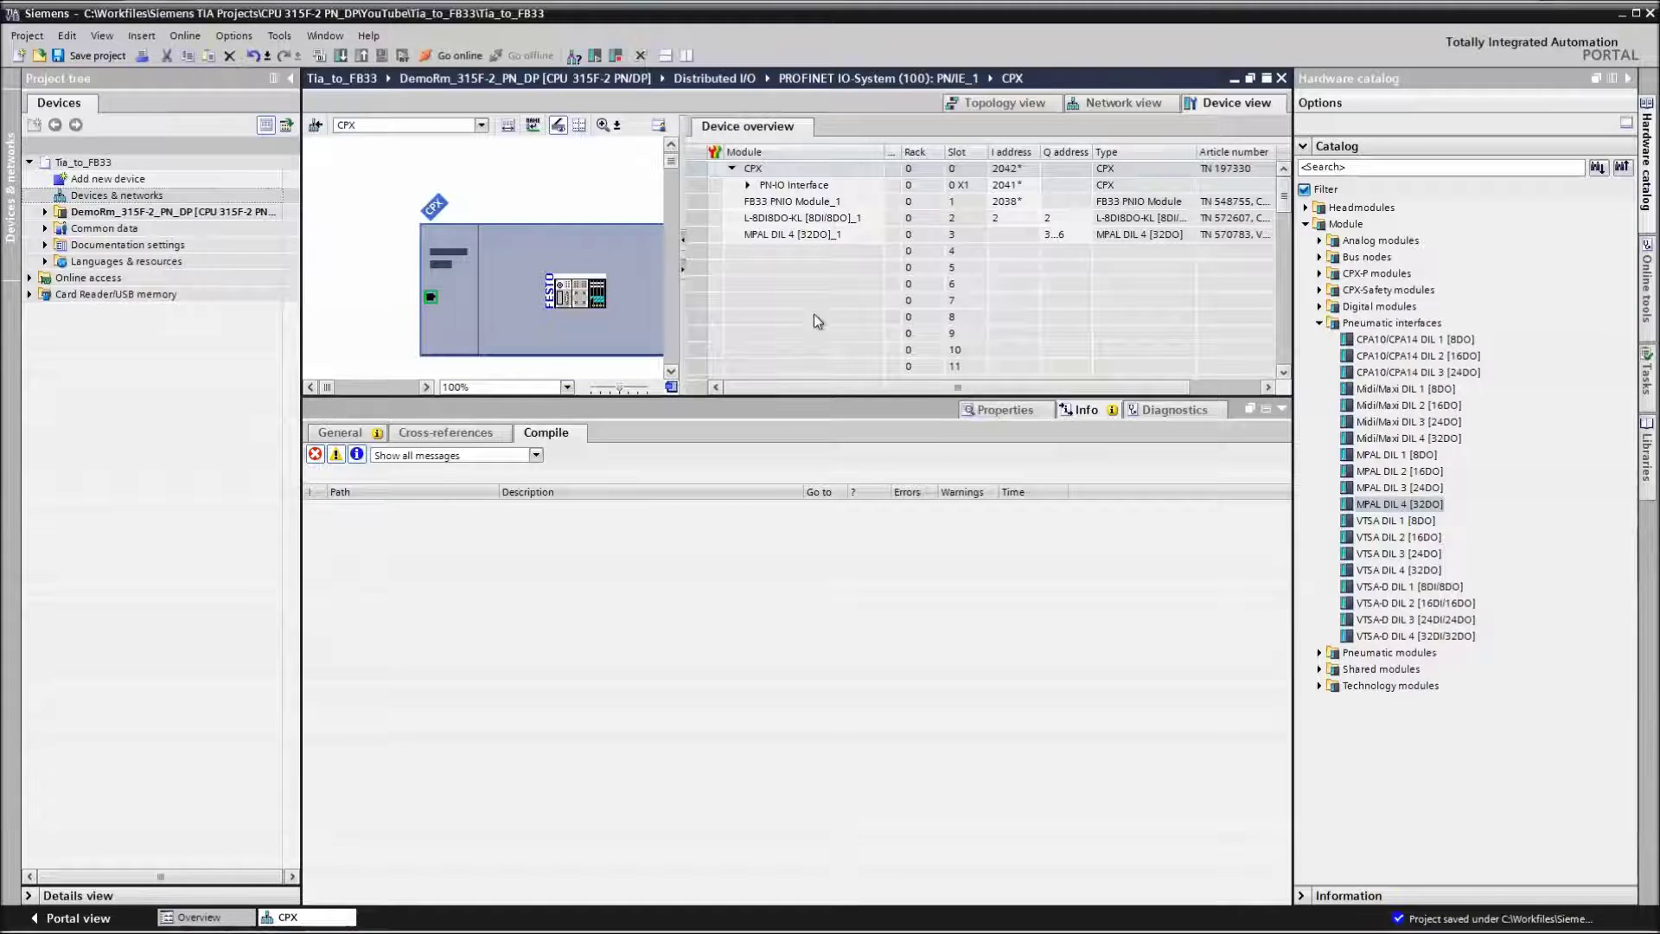
Give the CPX interface IP address 192.168.1.60 and choose 'IP address is set directly at the device'
click(804, 217)
click(780, 236)
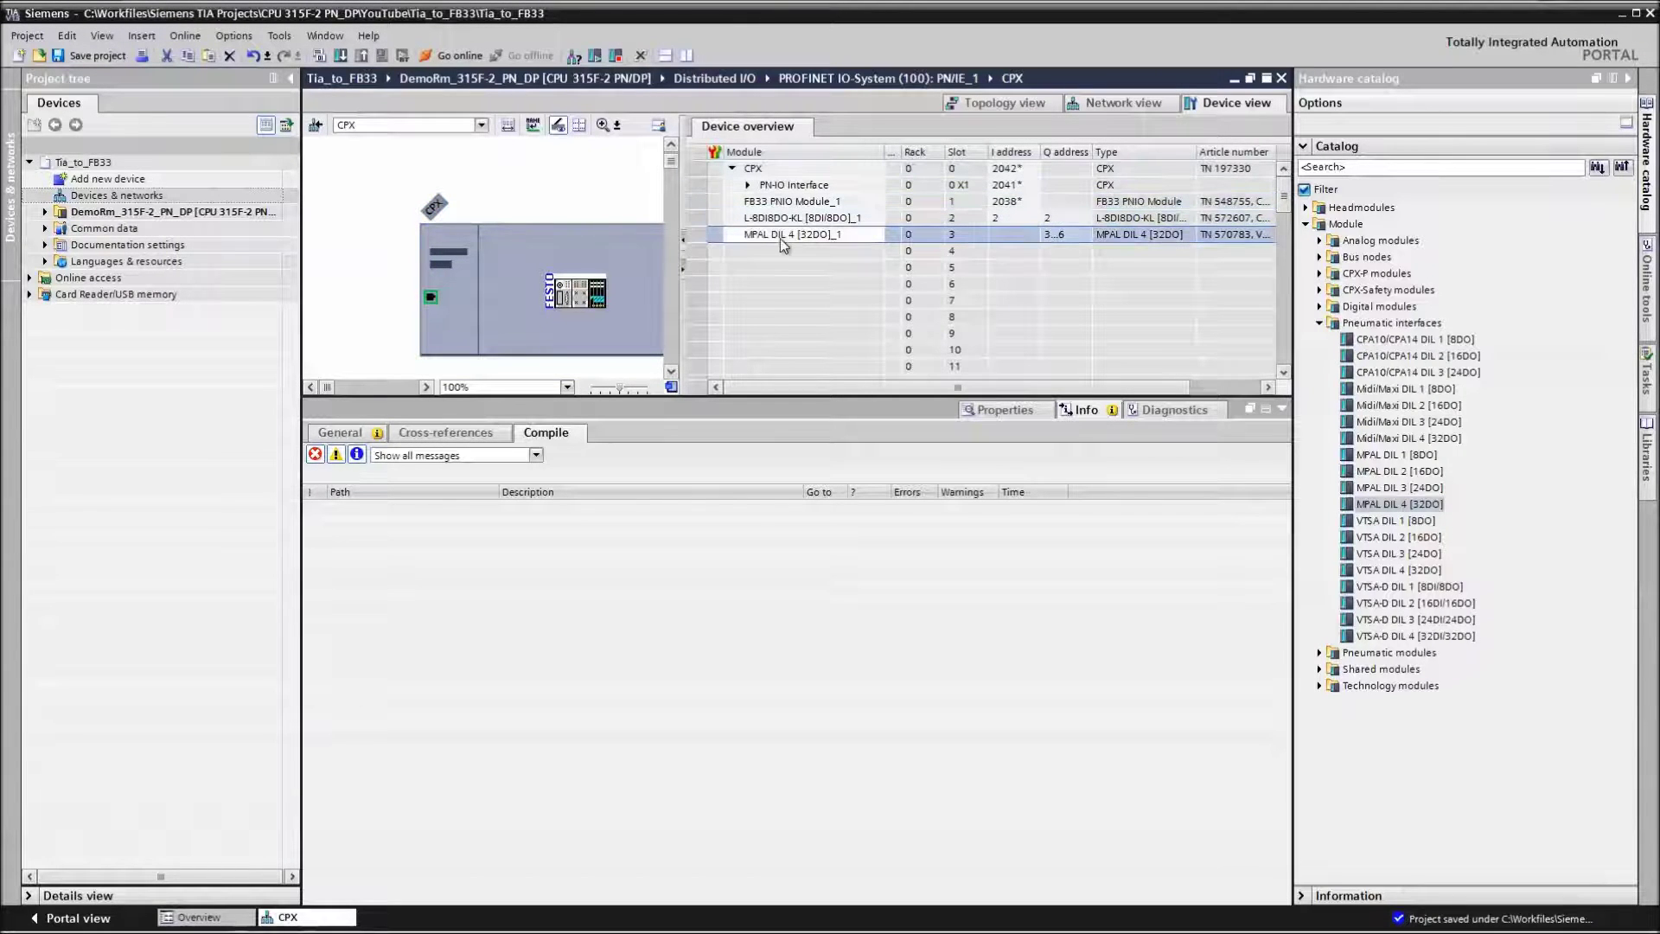
click(544, 297)
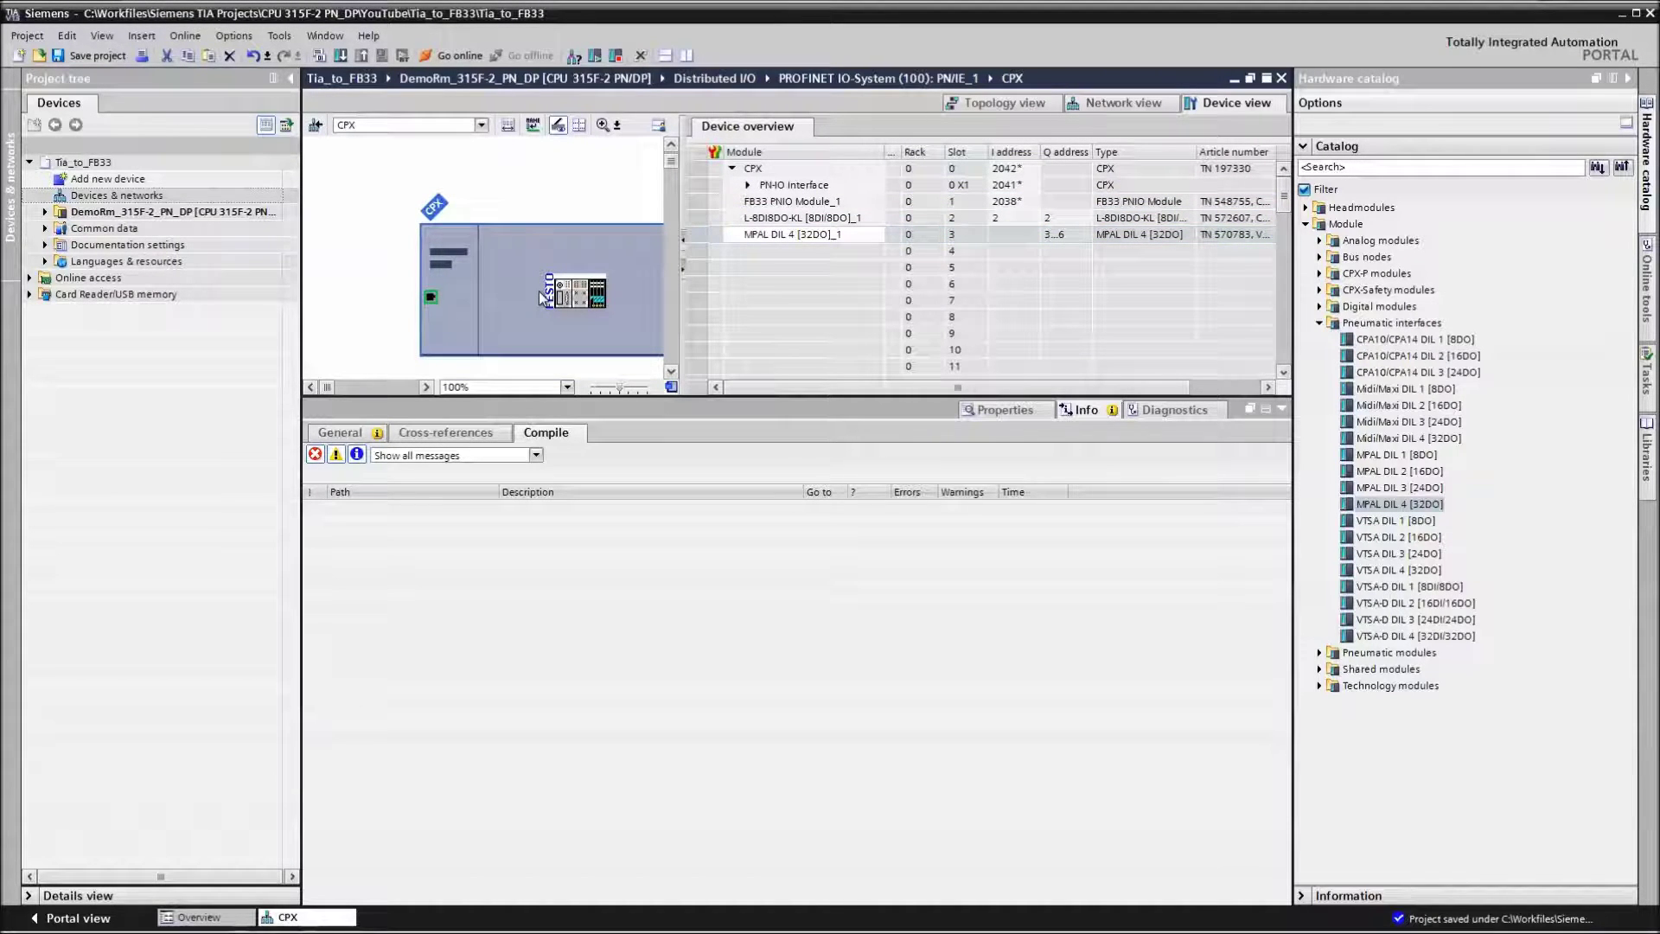
double_click(545, 297)
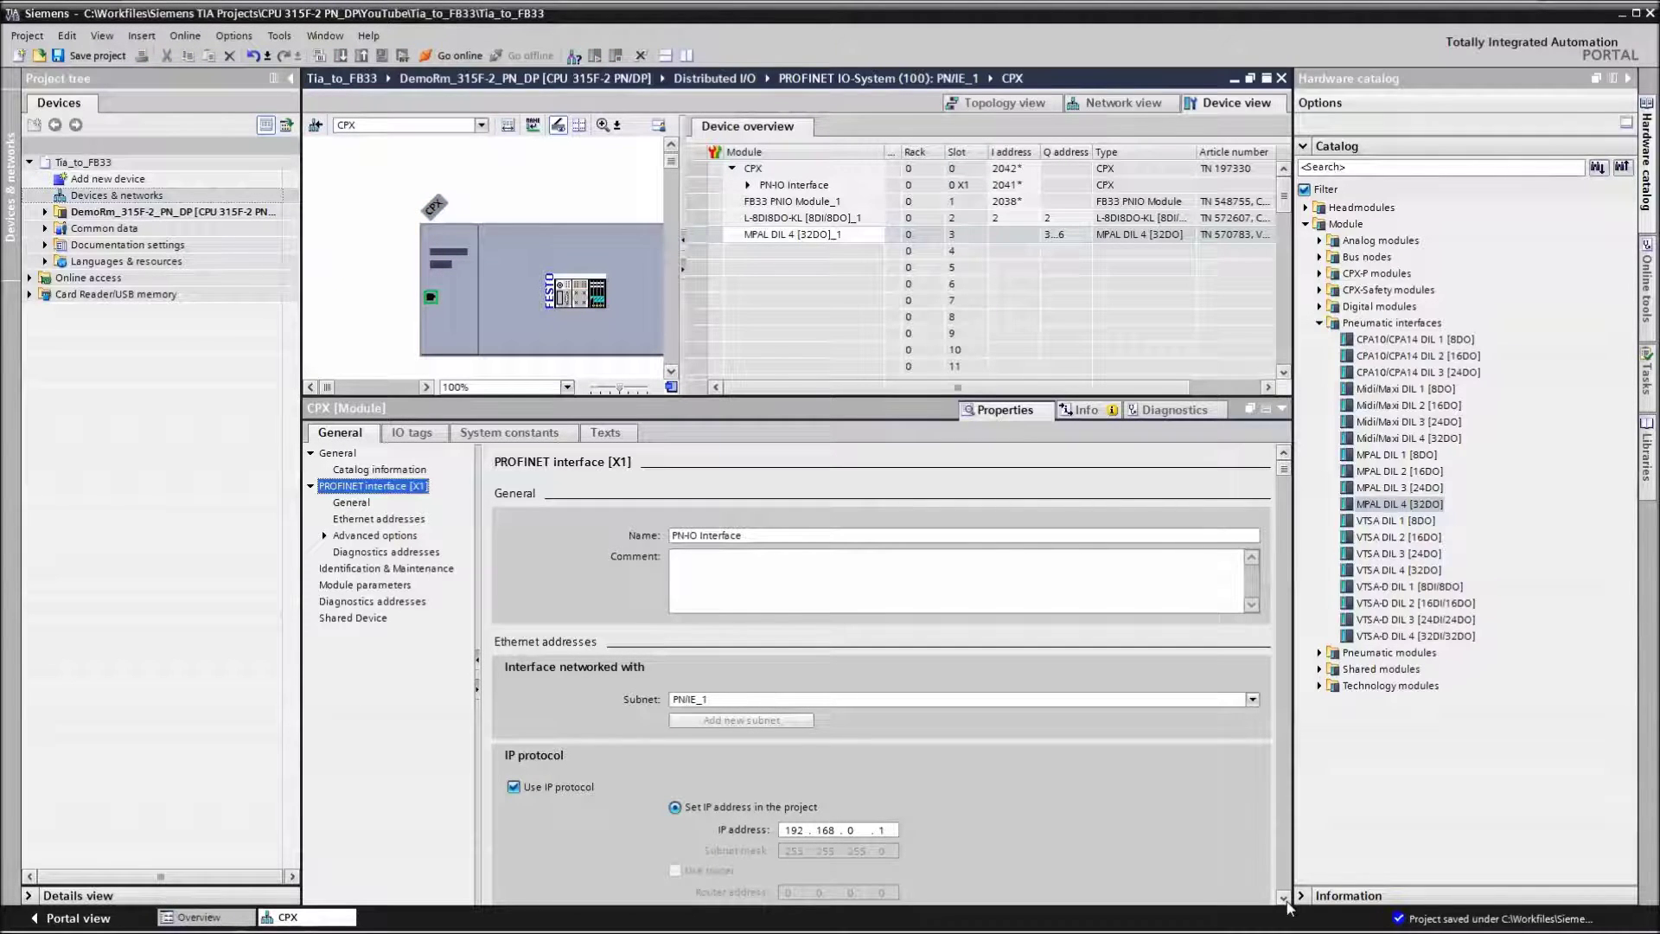
scroll(1287, 905, down, 5)
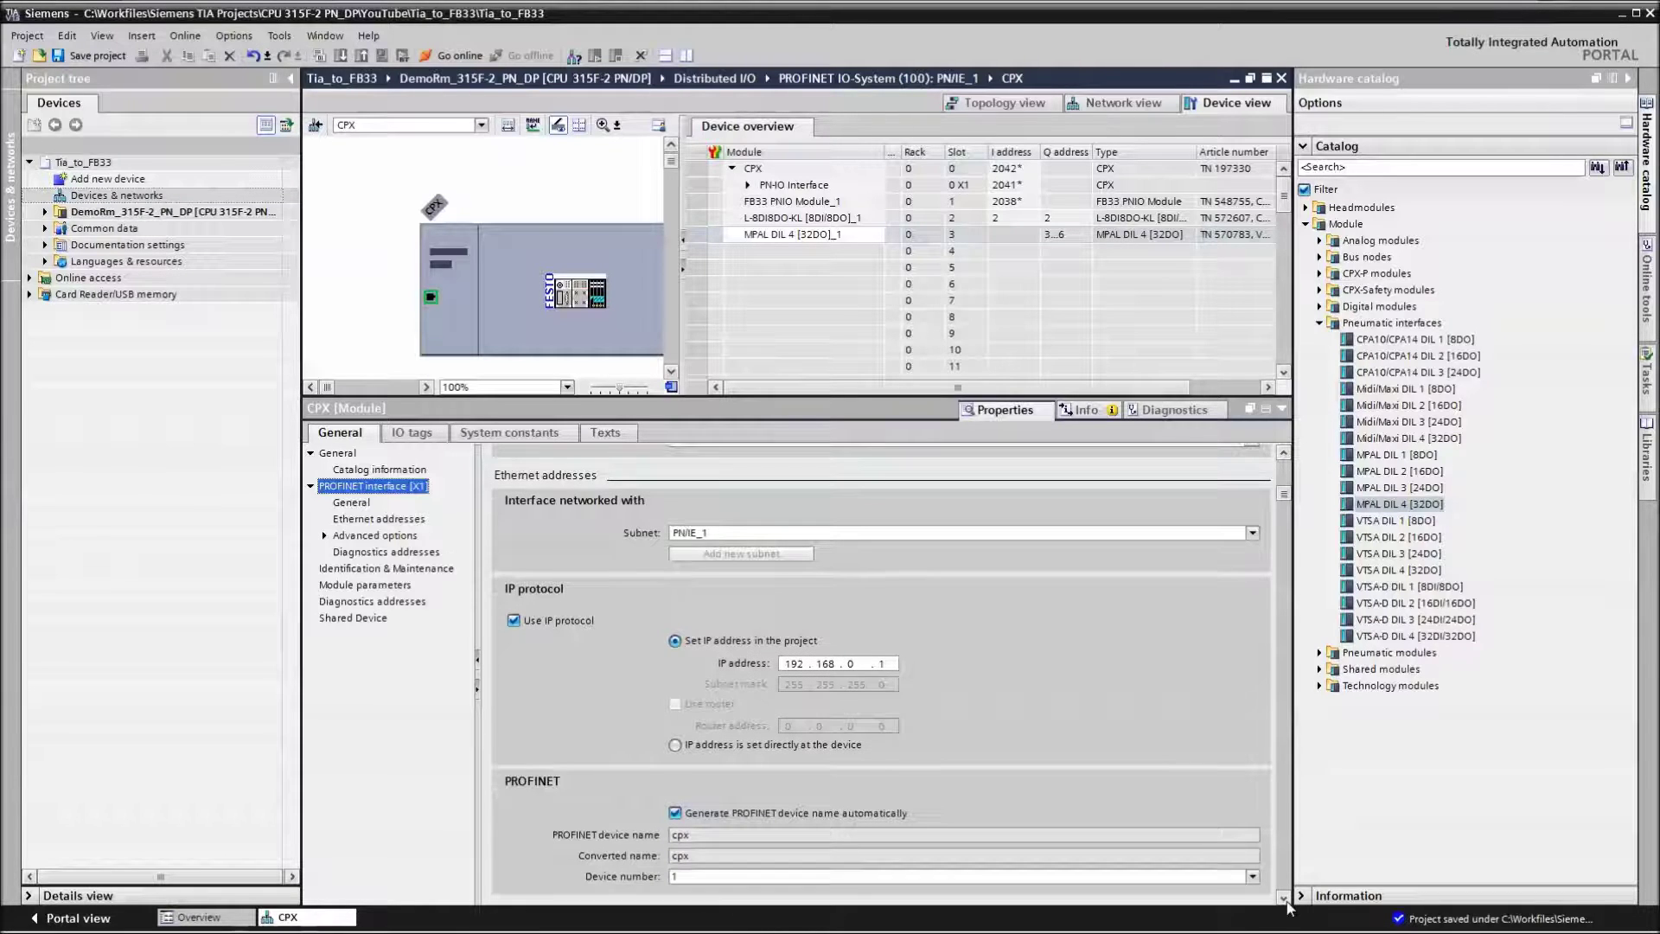
double_click(848, 663)
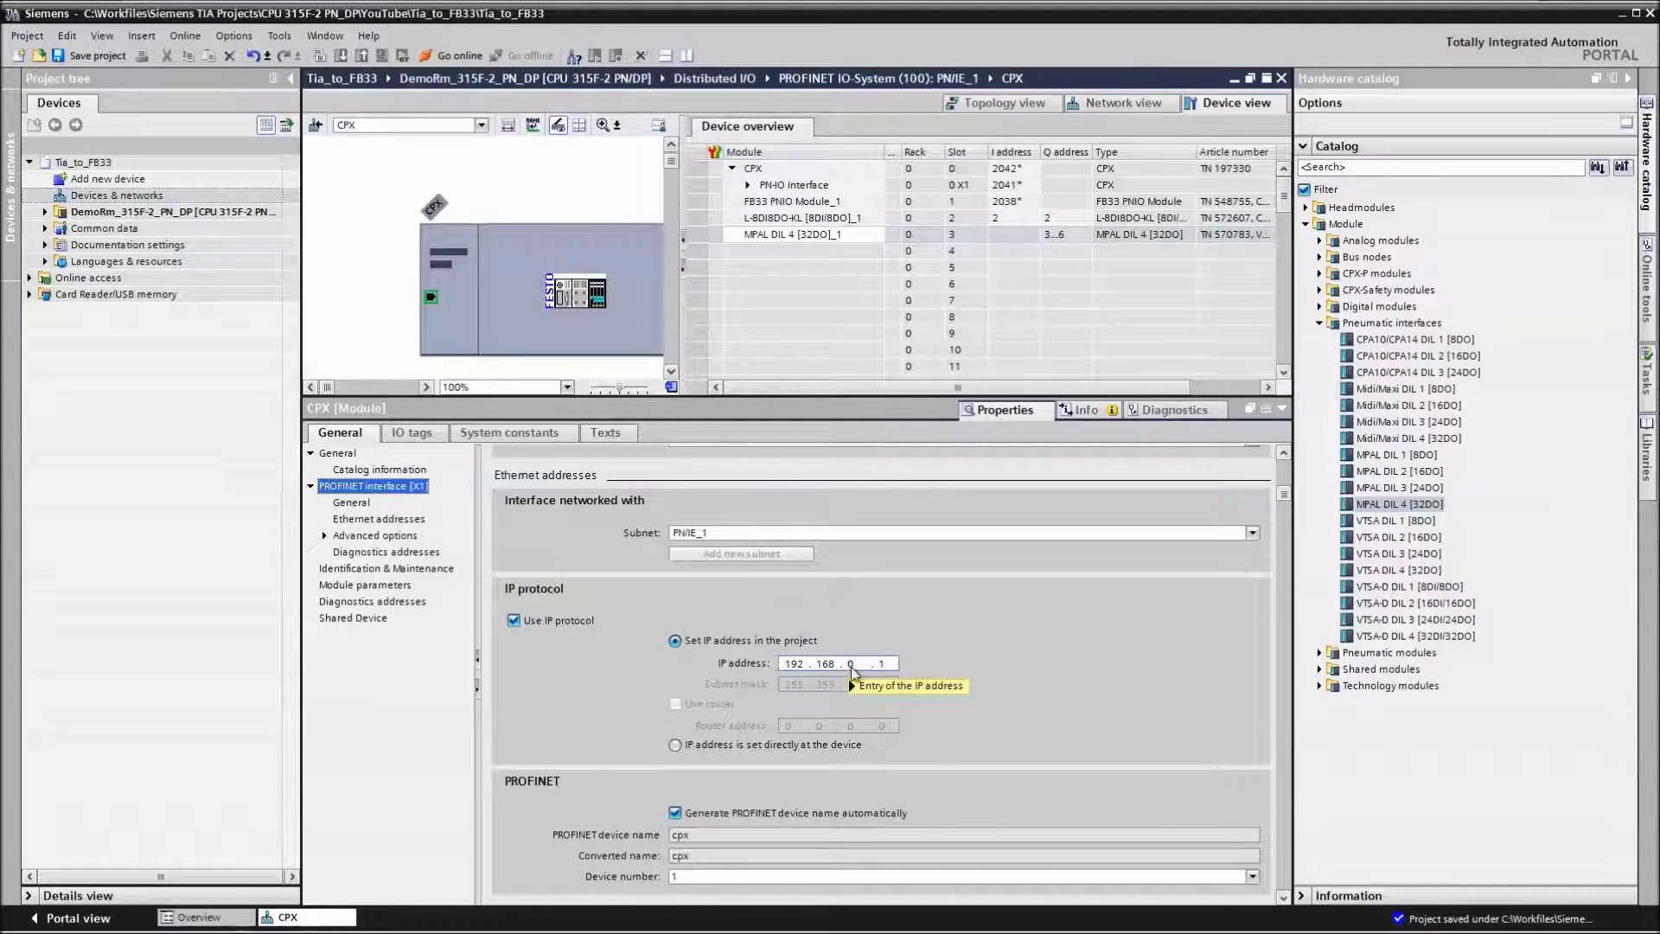
text(1)
double_click(880, 664)
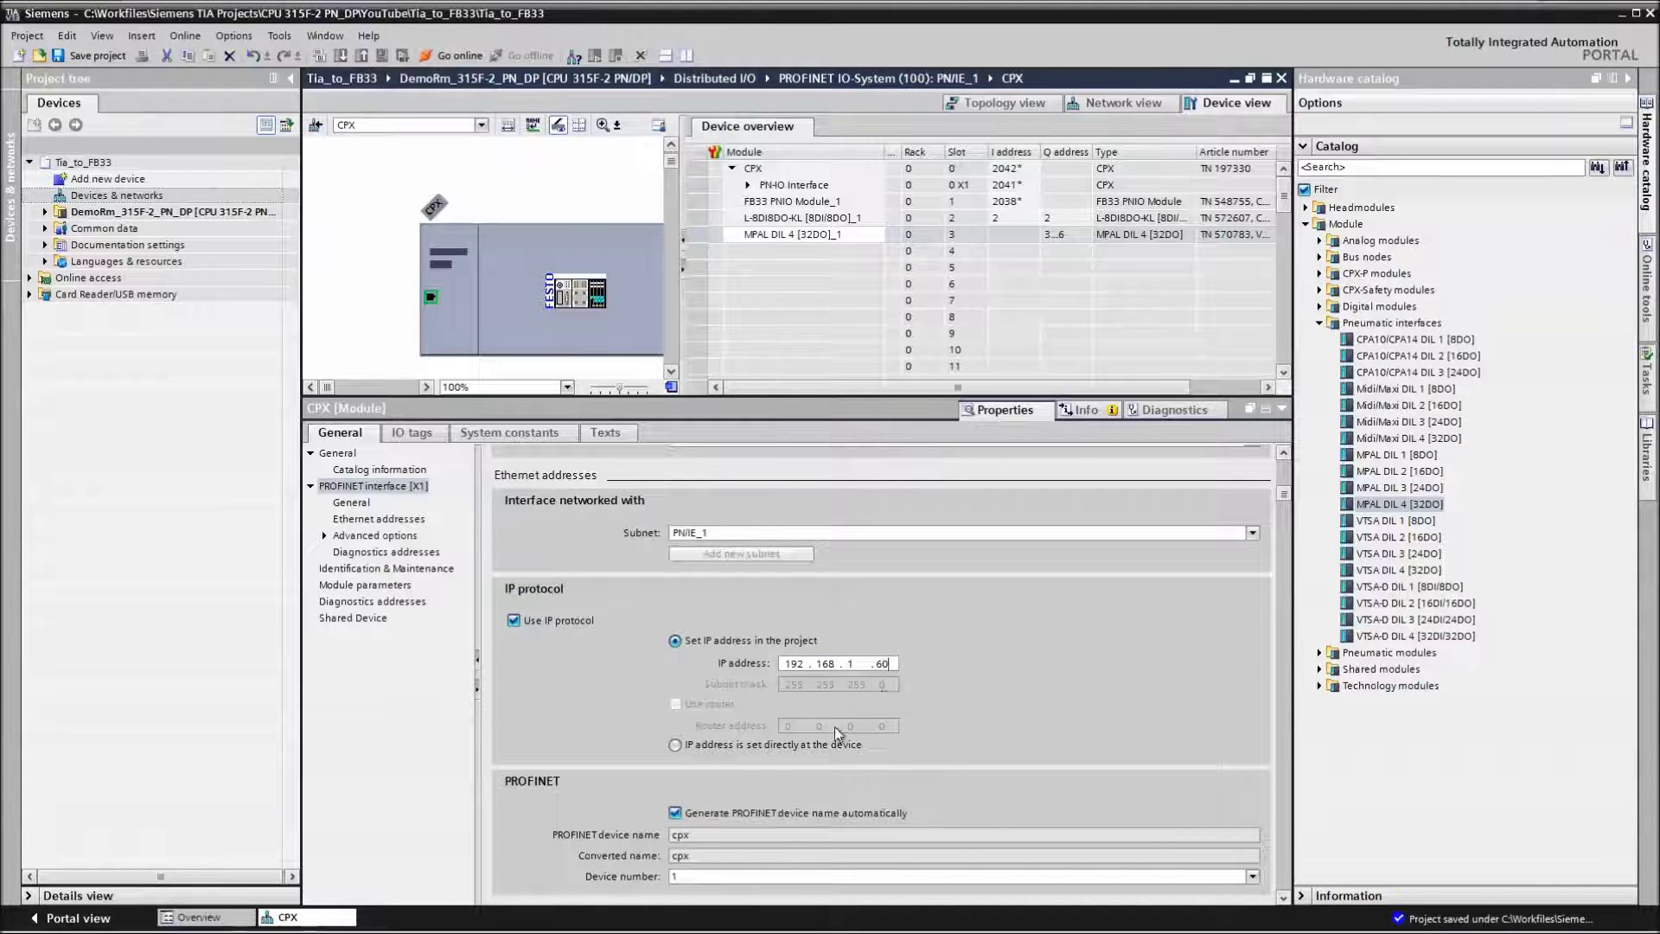
text(60)
click(676, 744)
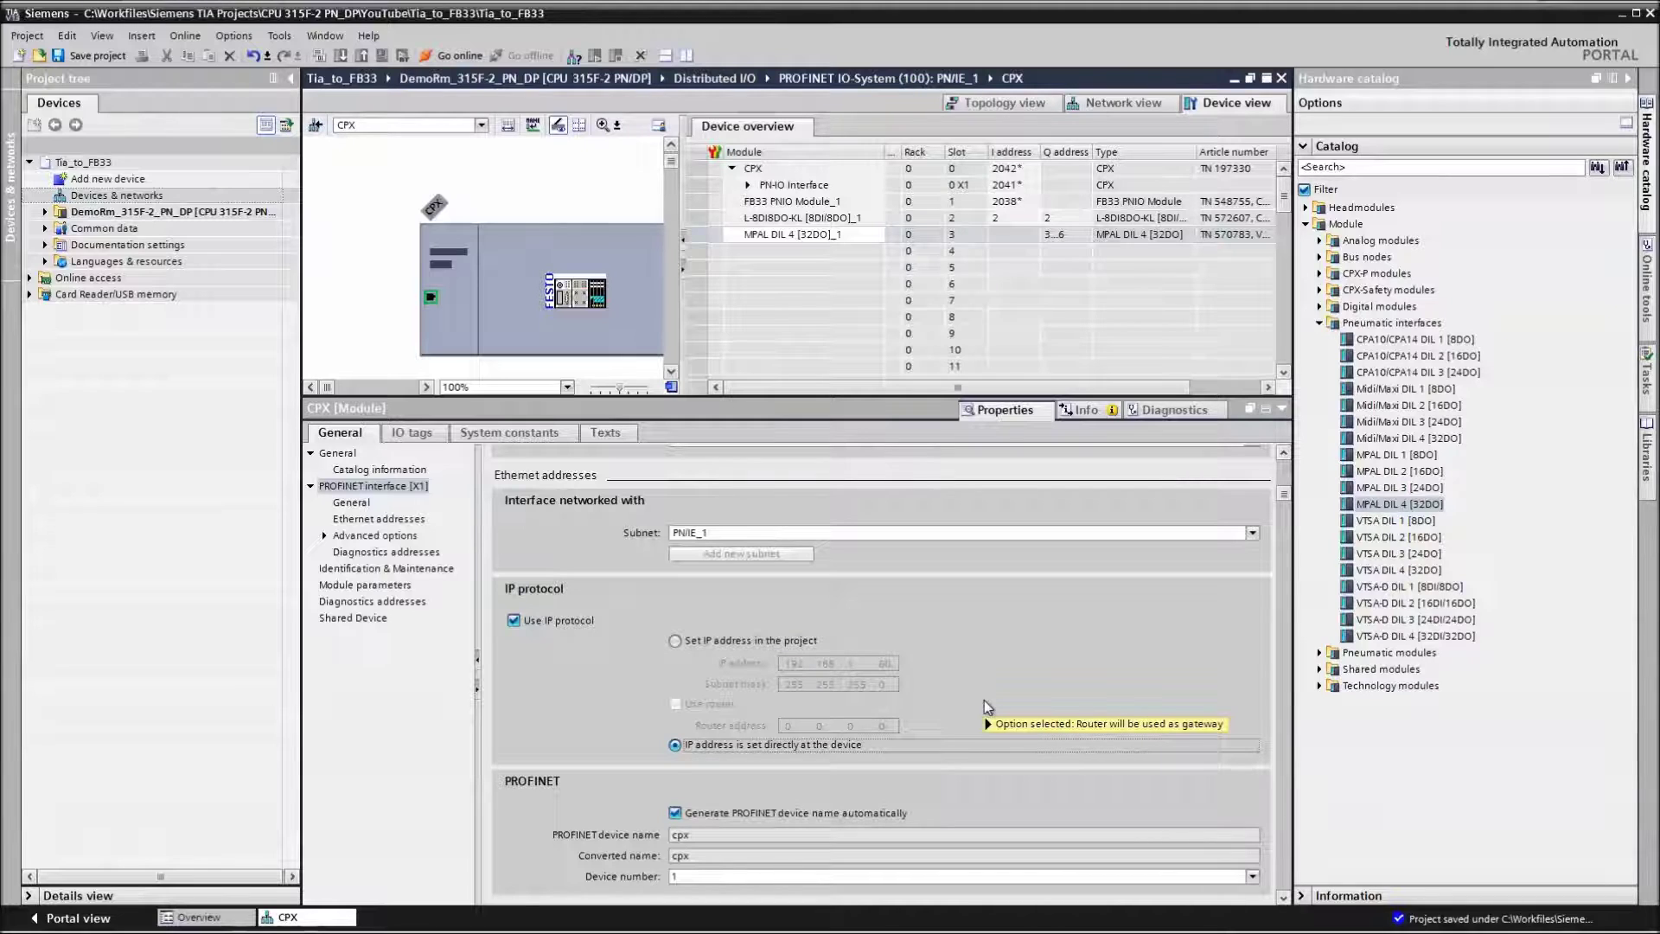
scroll(992, 702, down, 3)
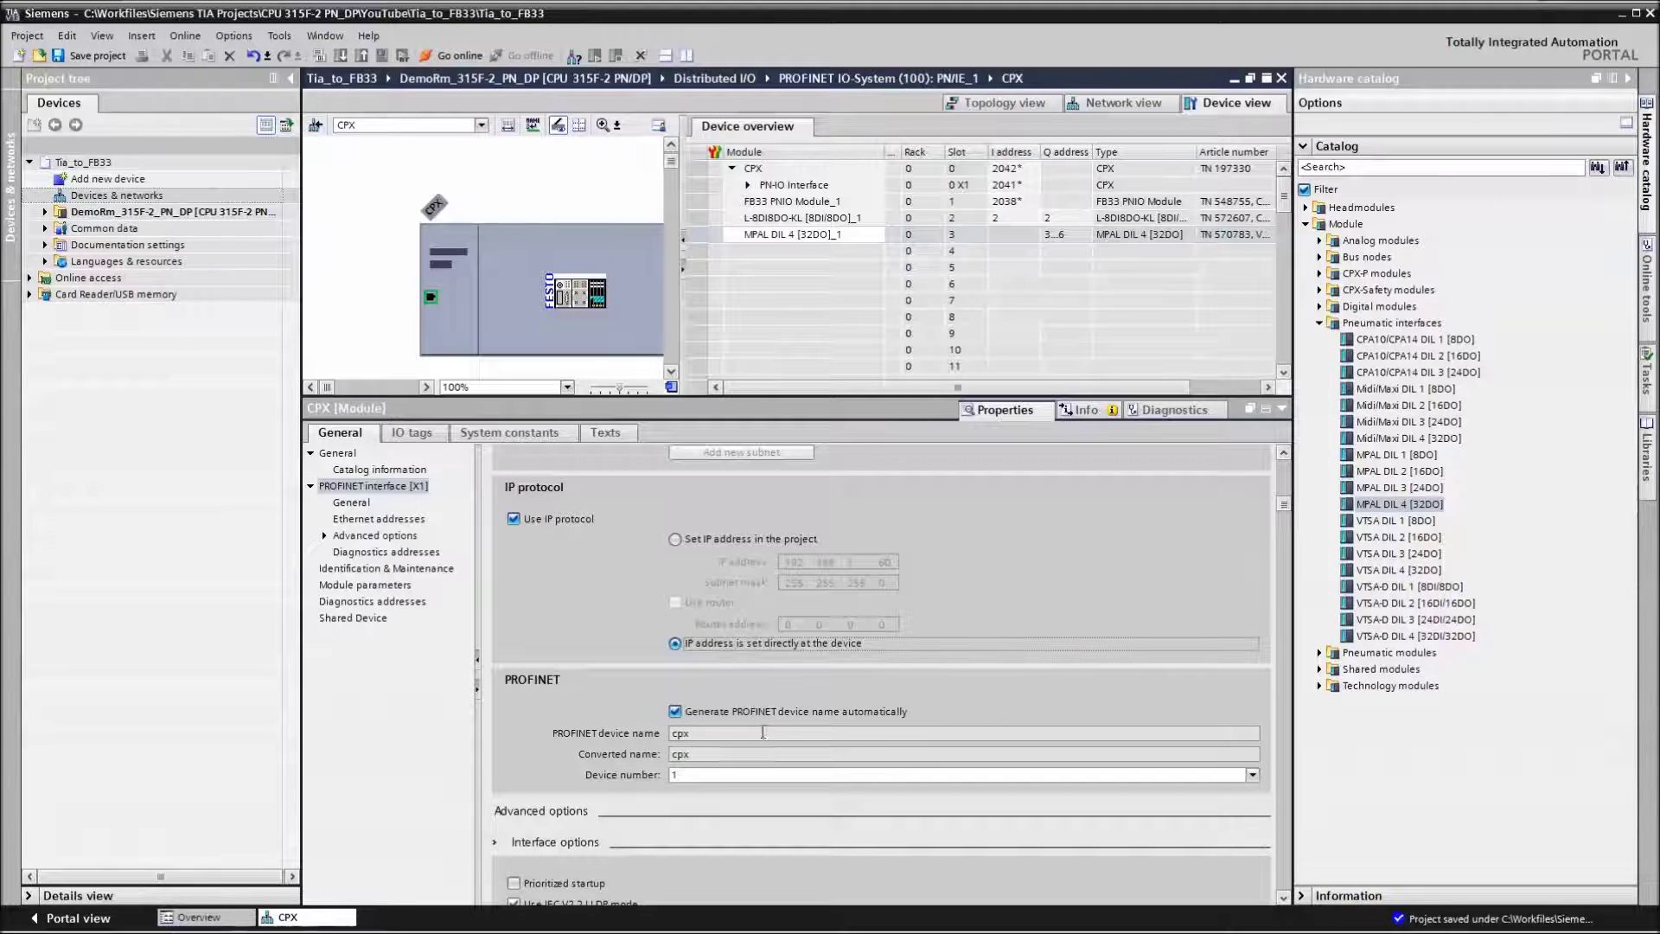
click(675, 711)
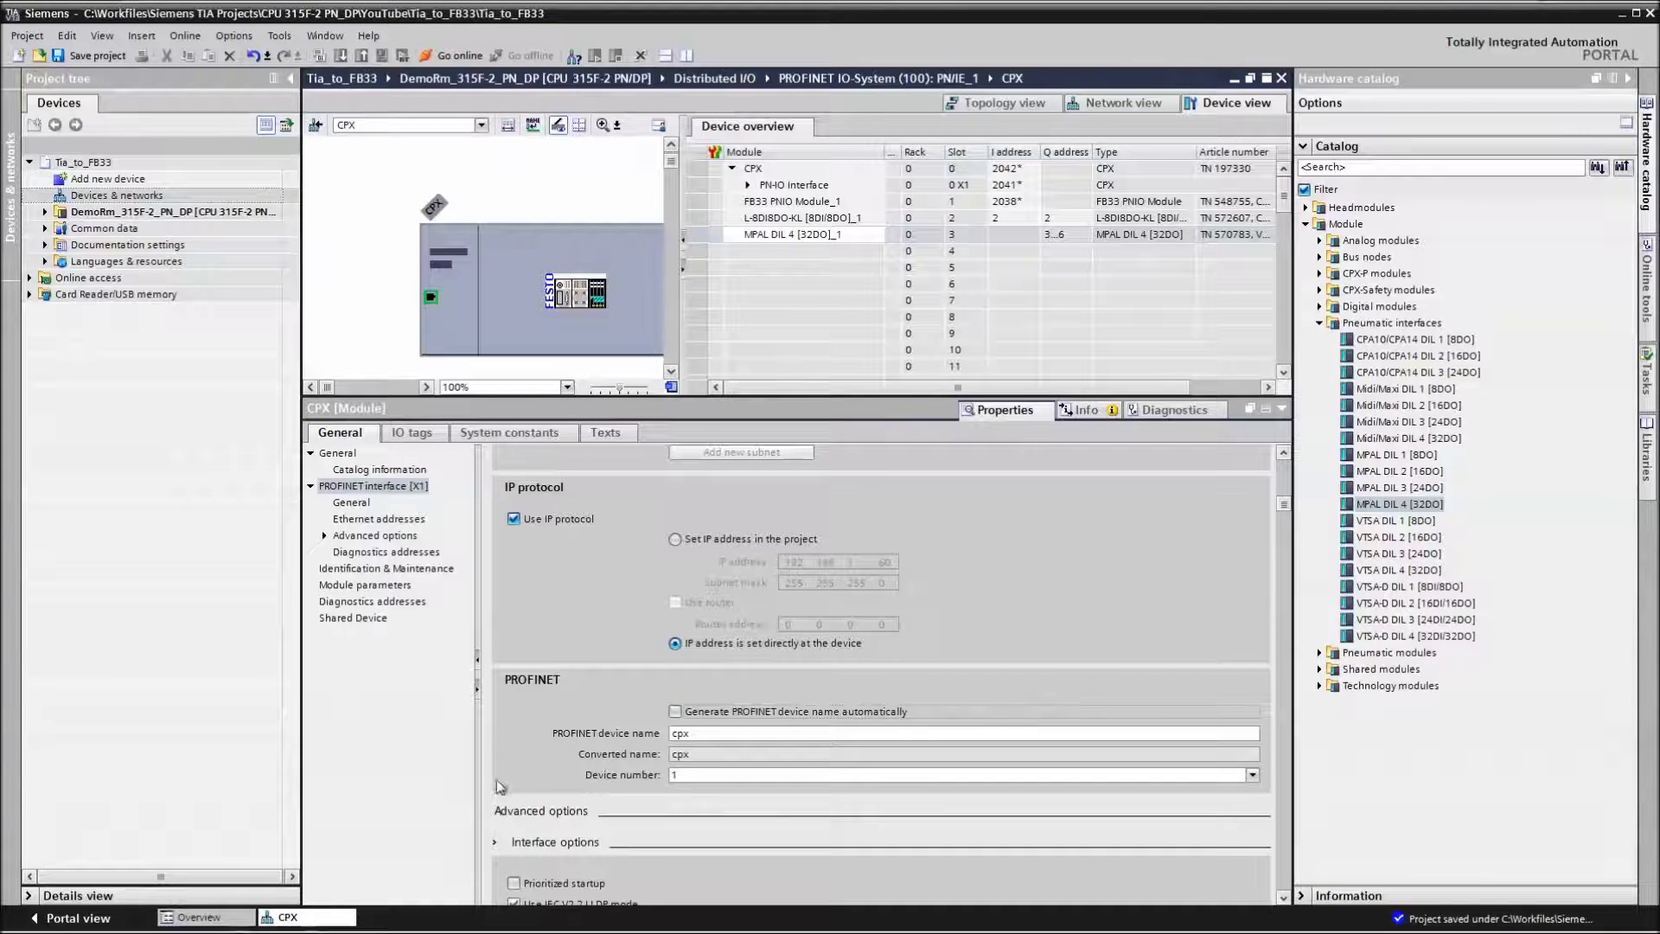
click(110, 35)
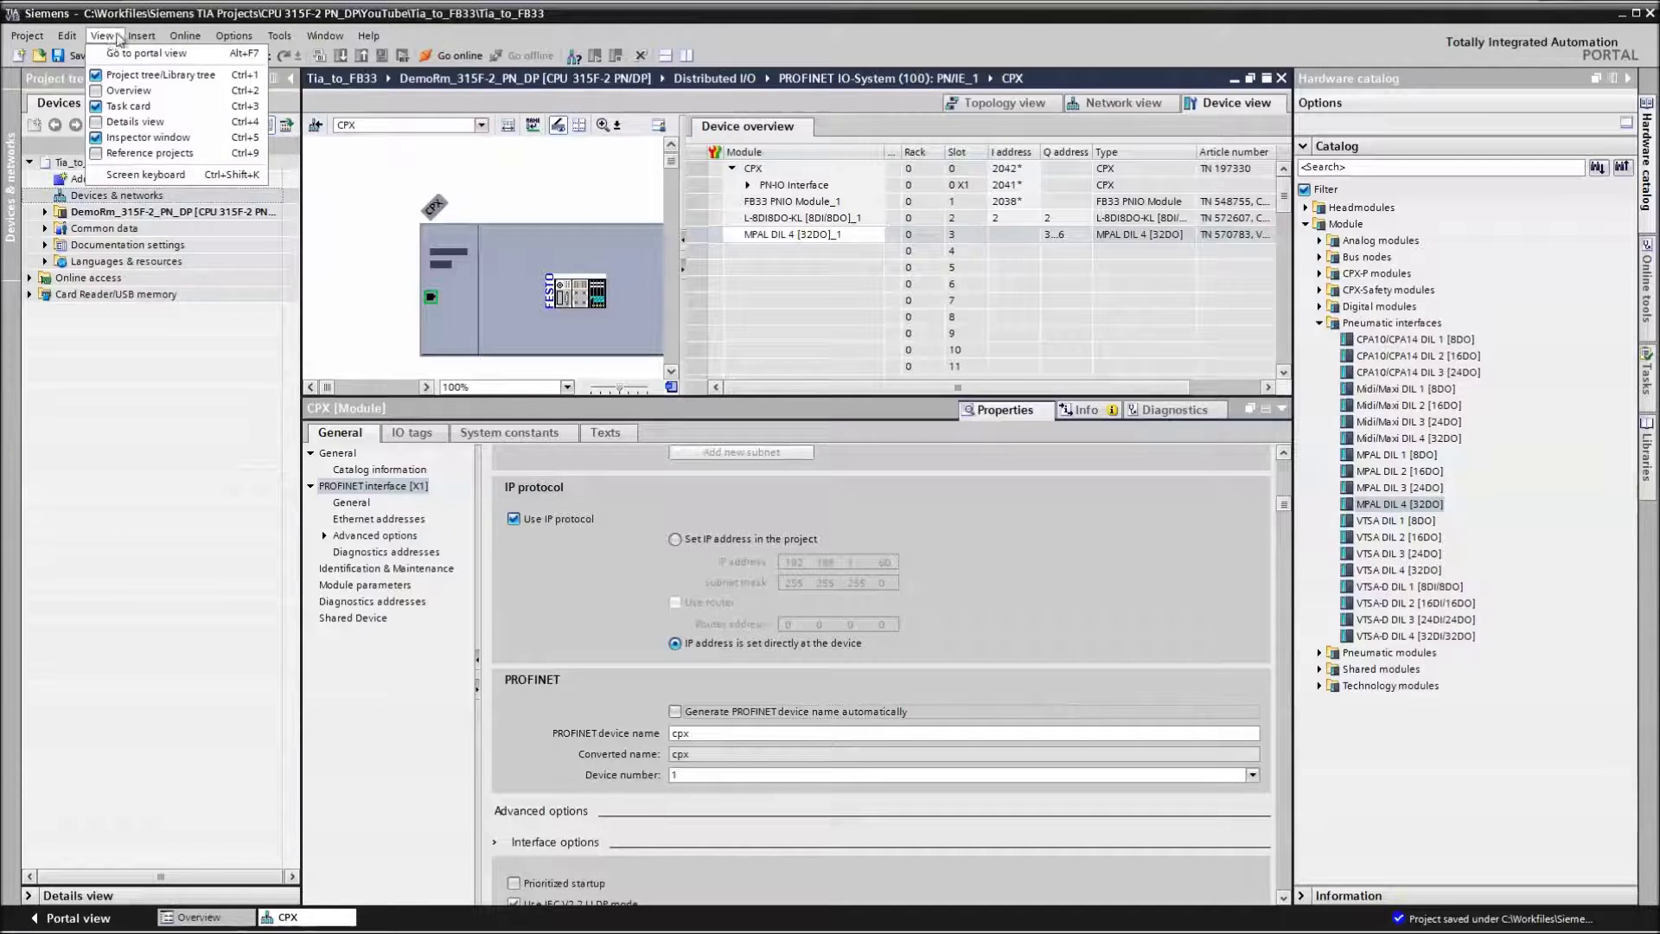
mouse_move(132, 39)
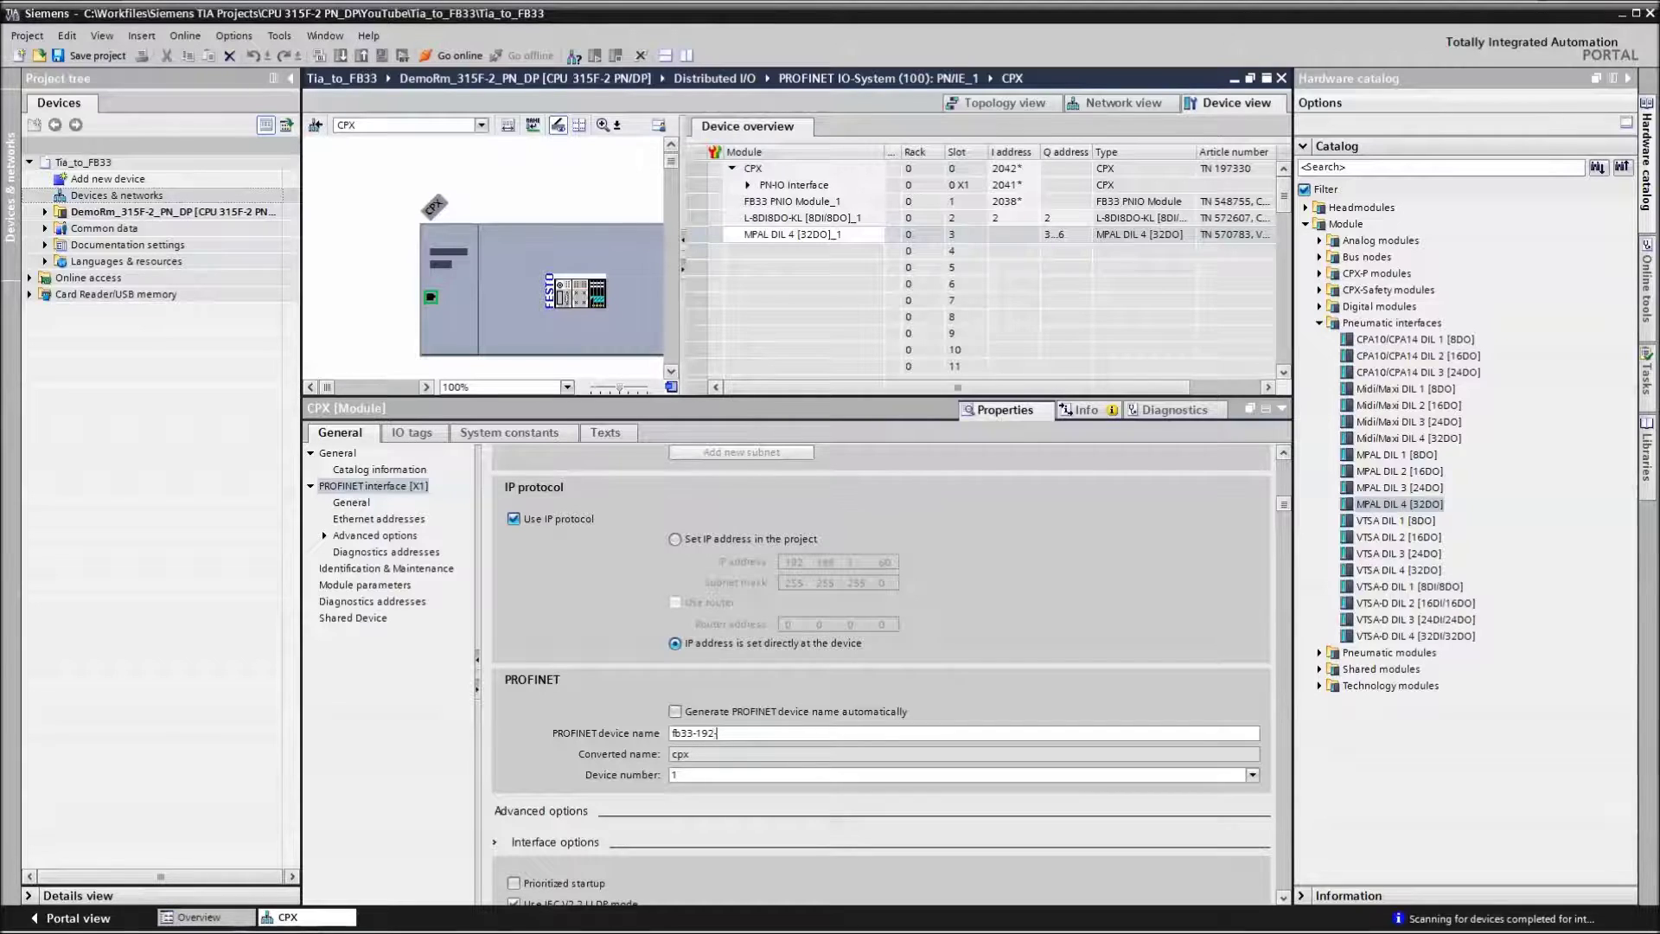
text(168)
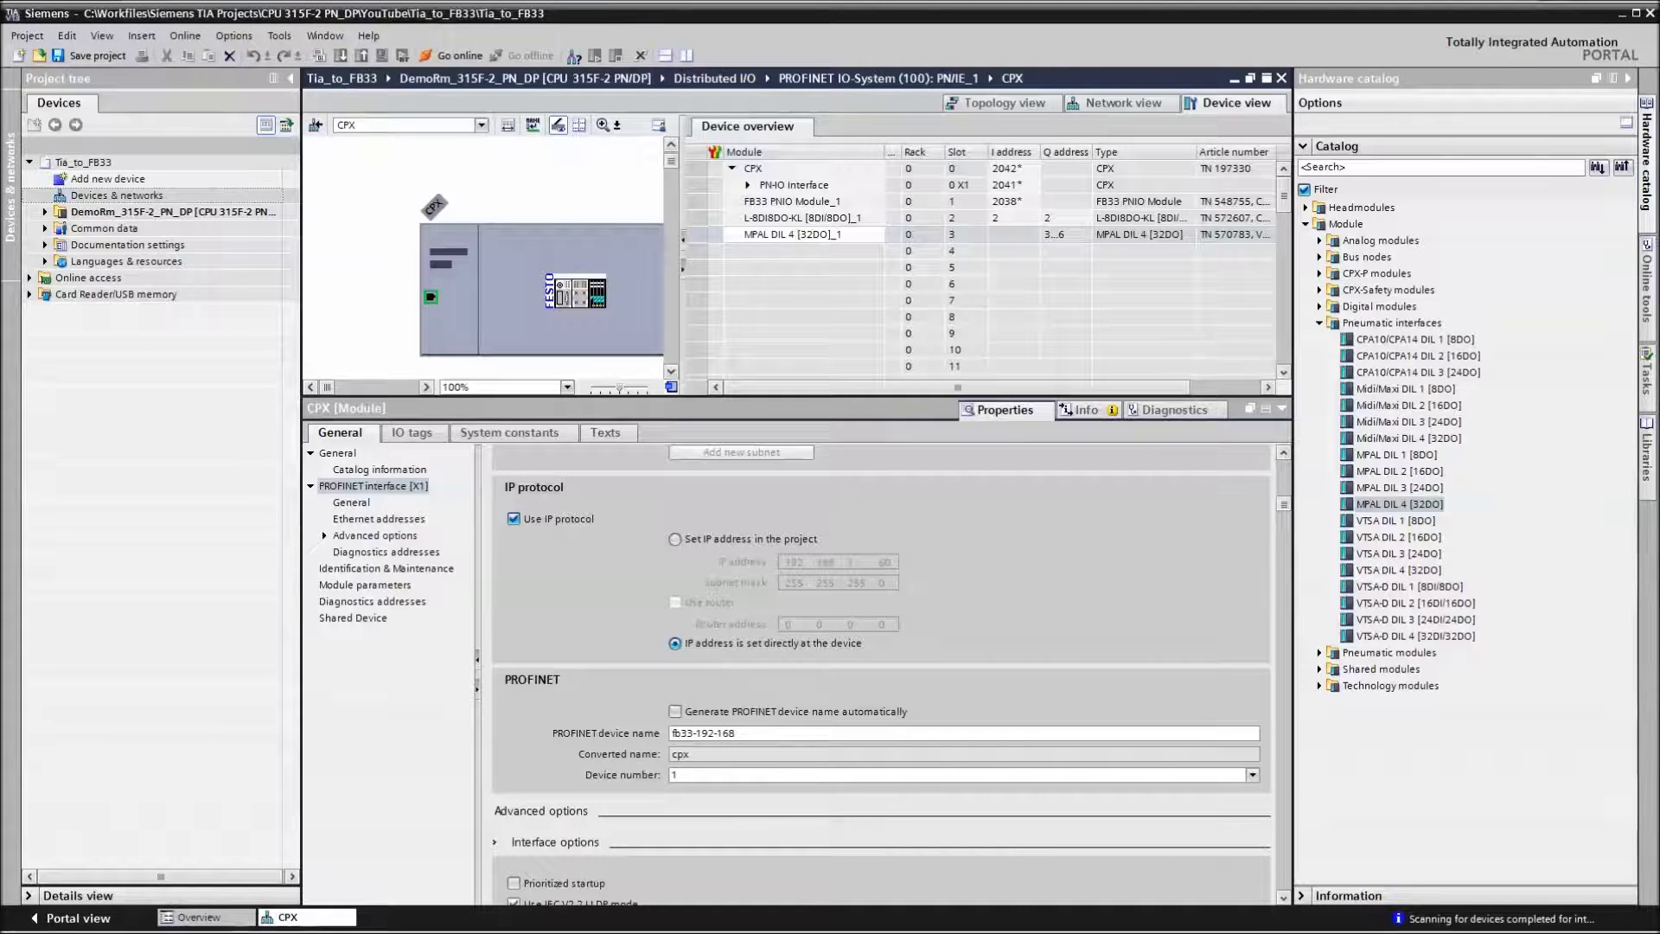
text(-001-060)
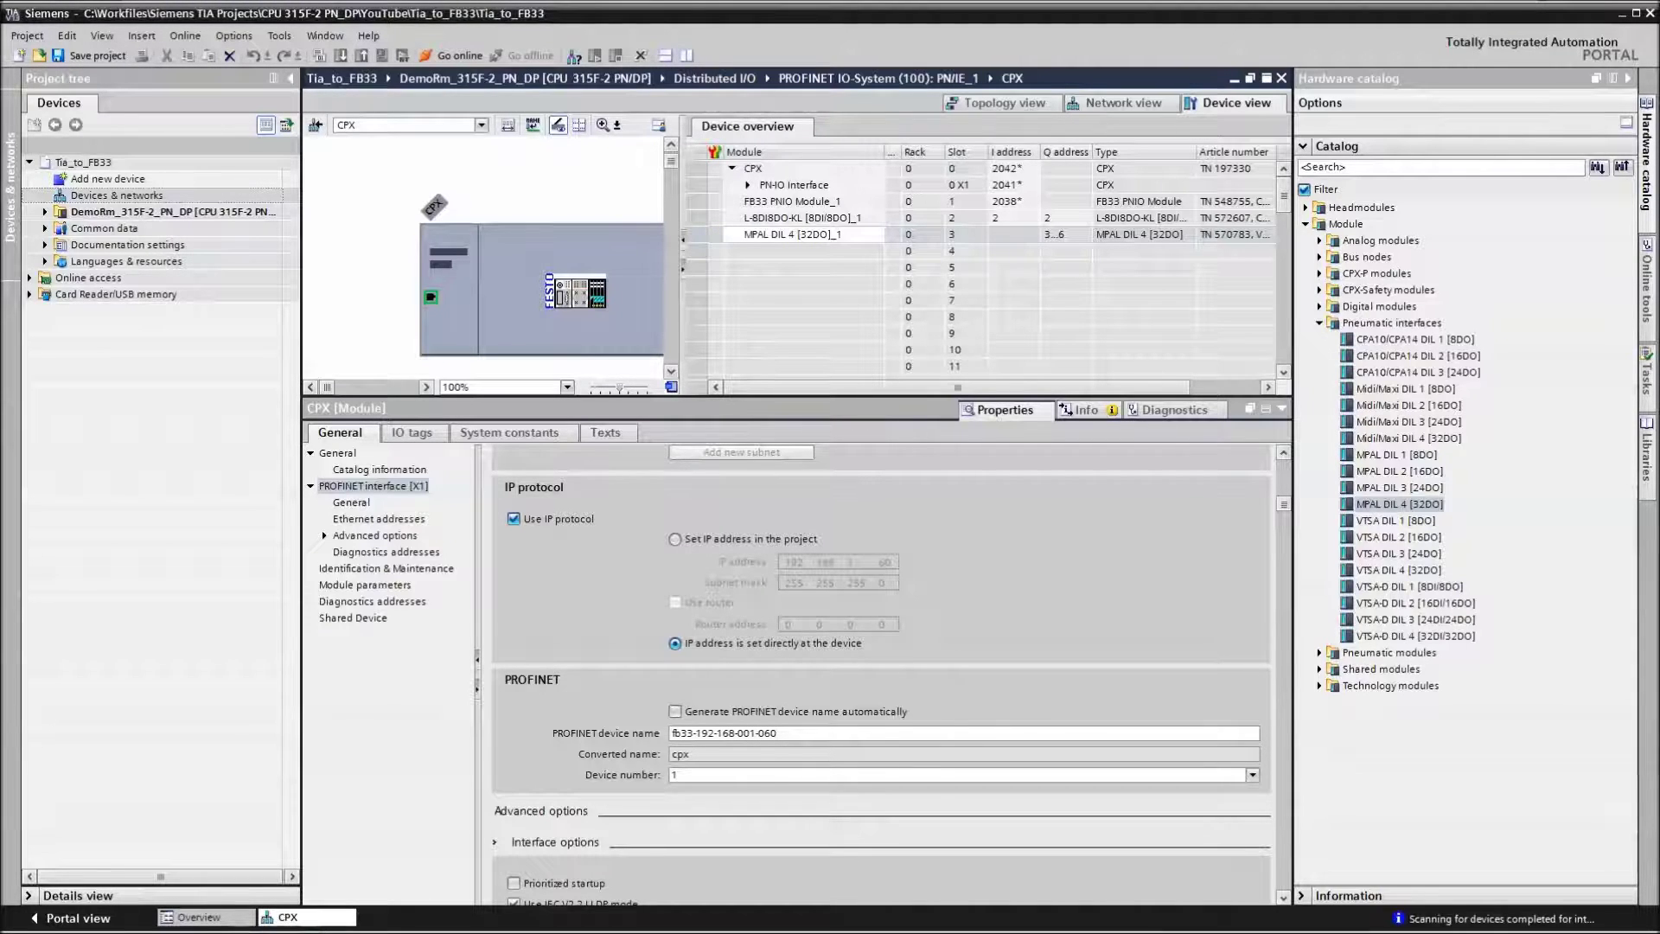
click(372, 486)
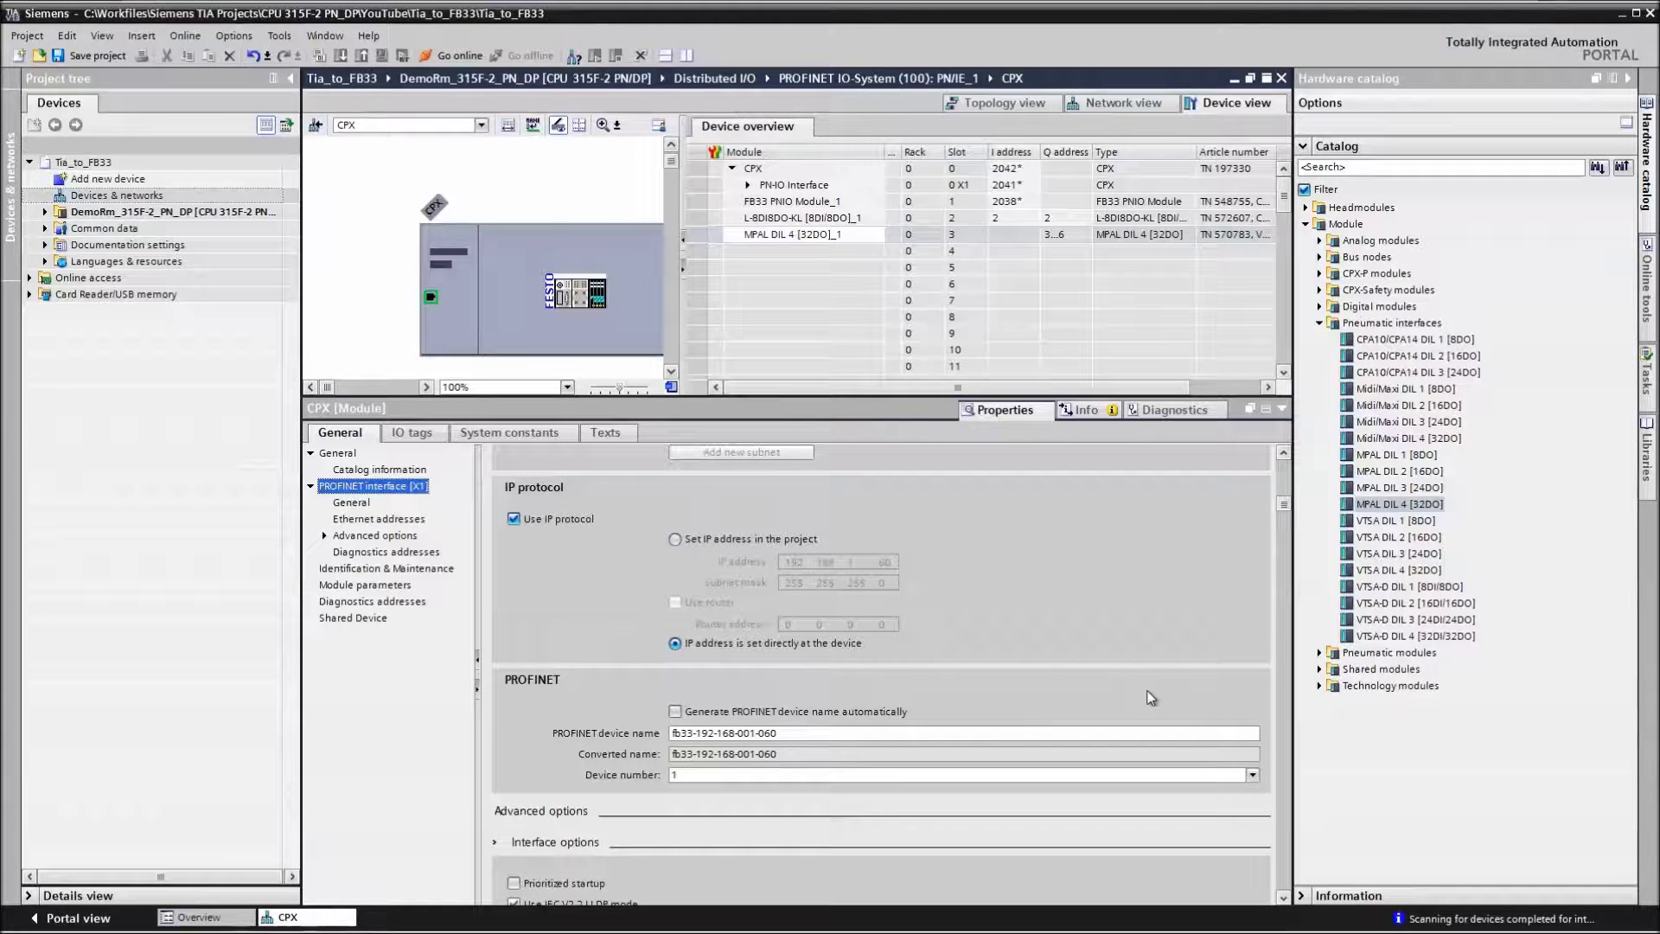
click(791, 201)
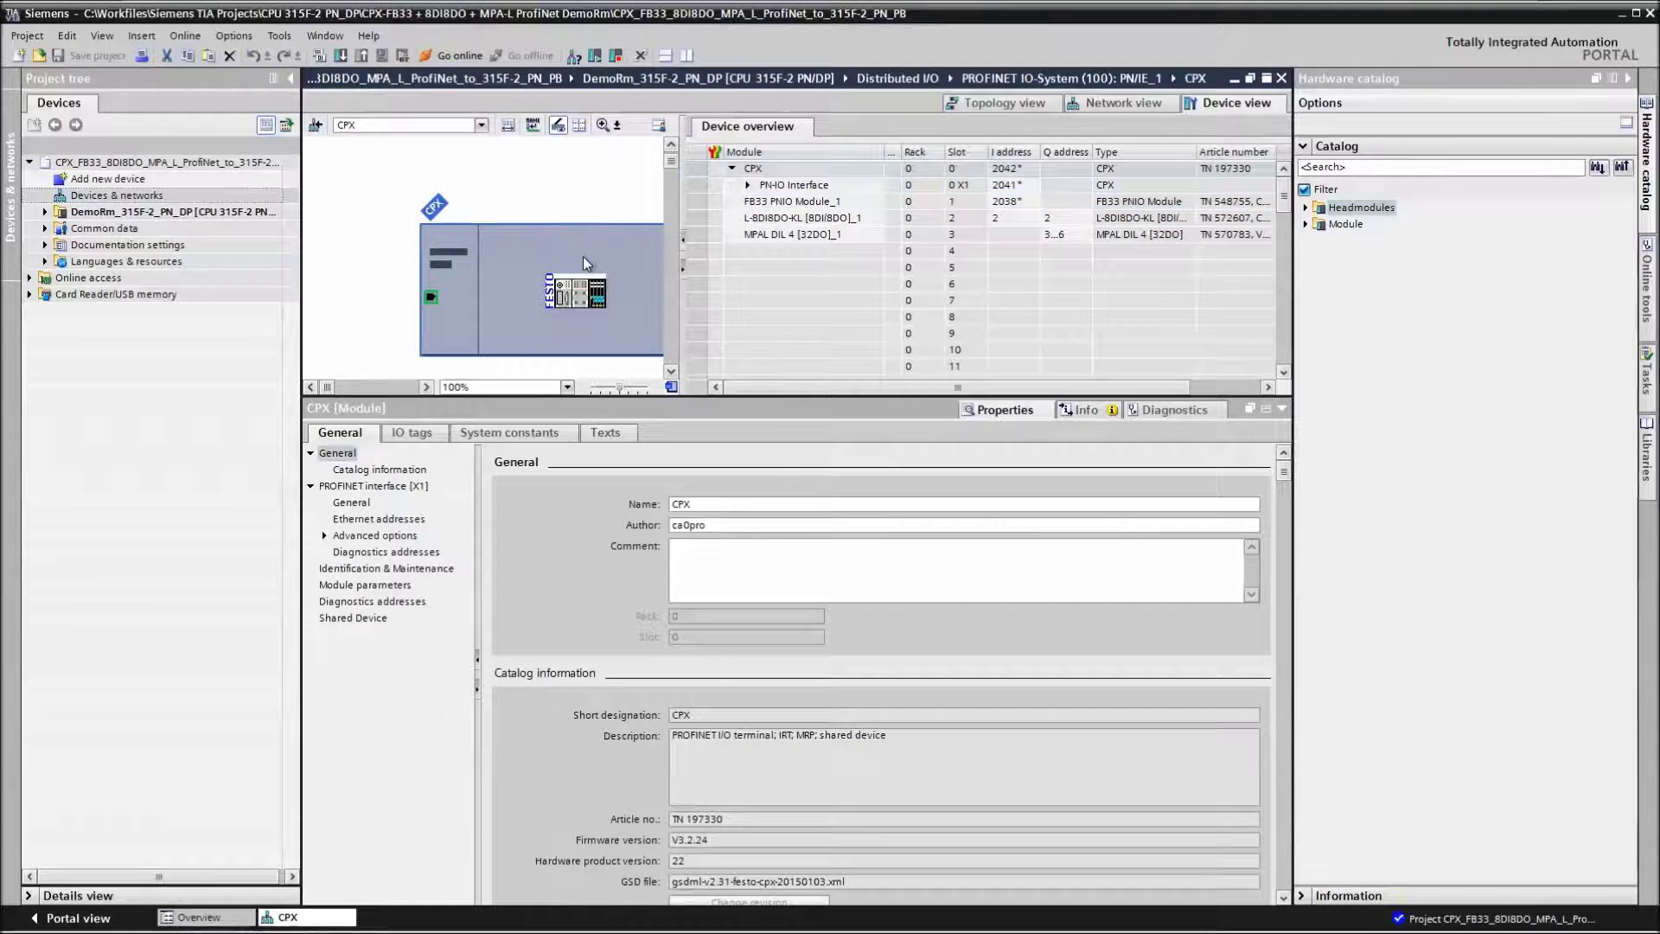
Expand the DemoRm CPU's Watch and force tables folder and open Watch table_1
click(379, 519)
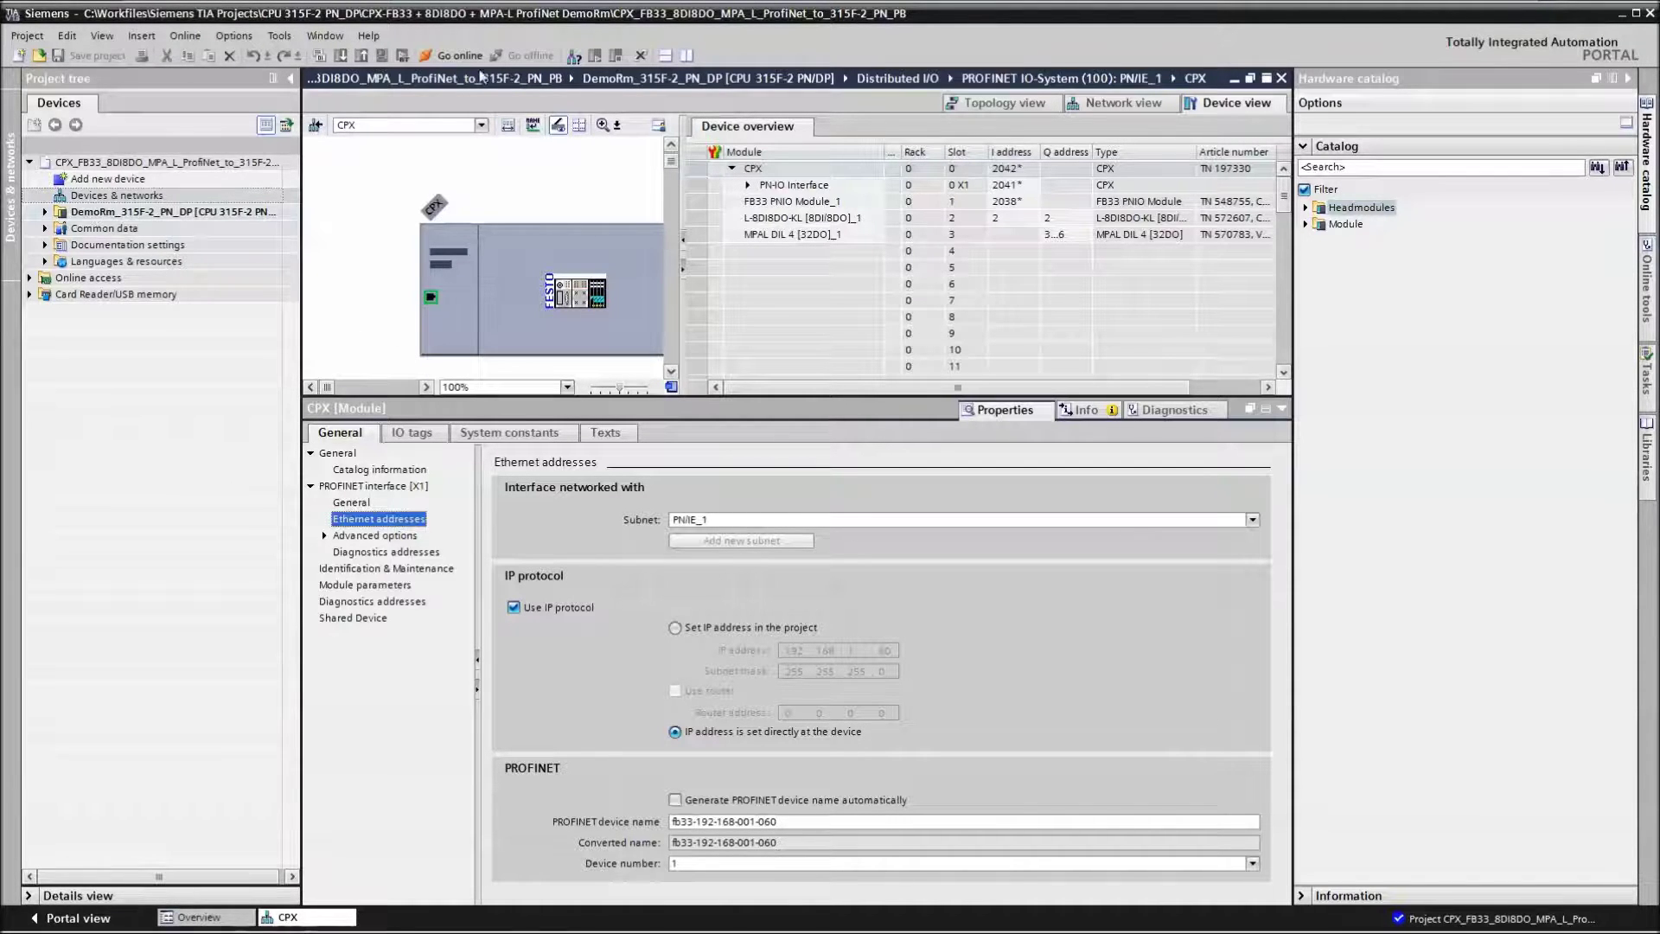
click(156, 213)
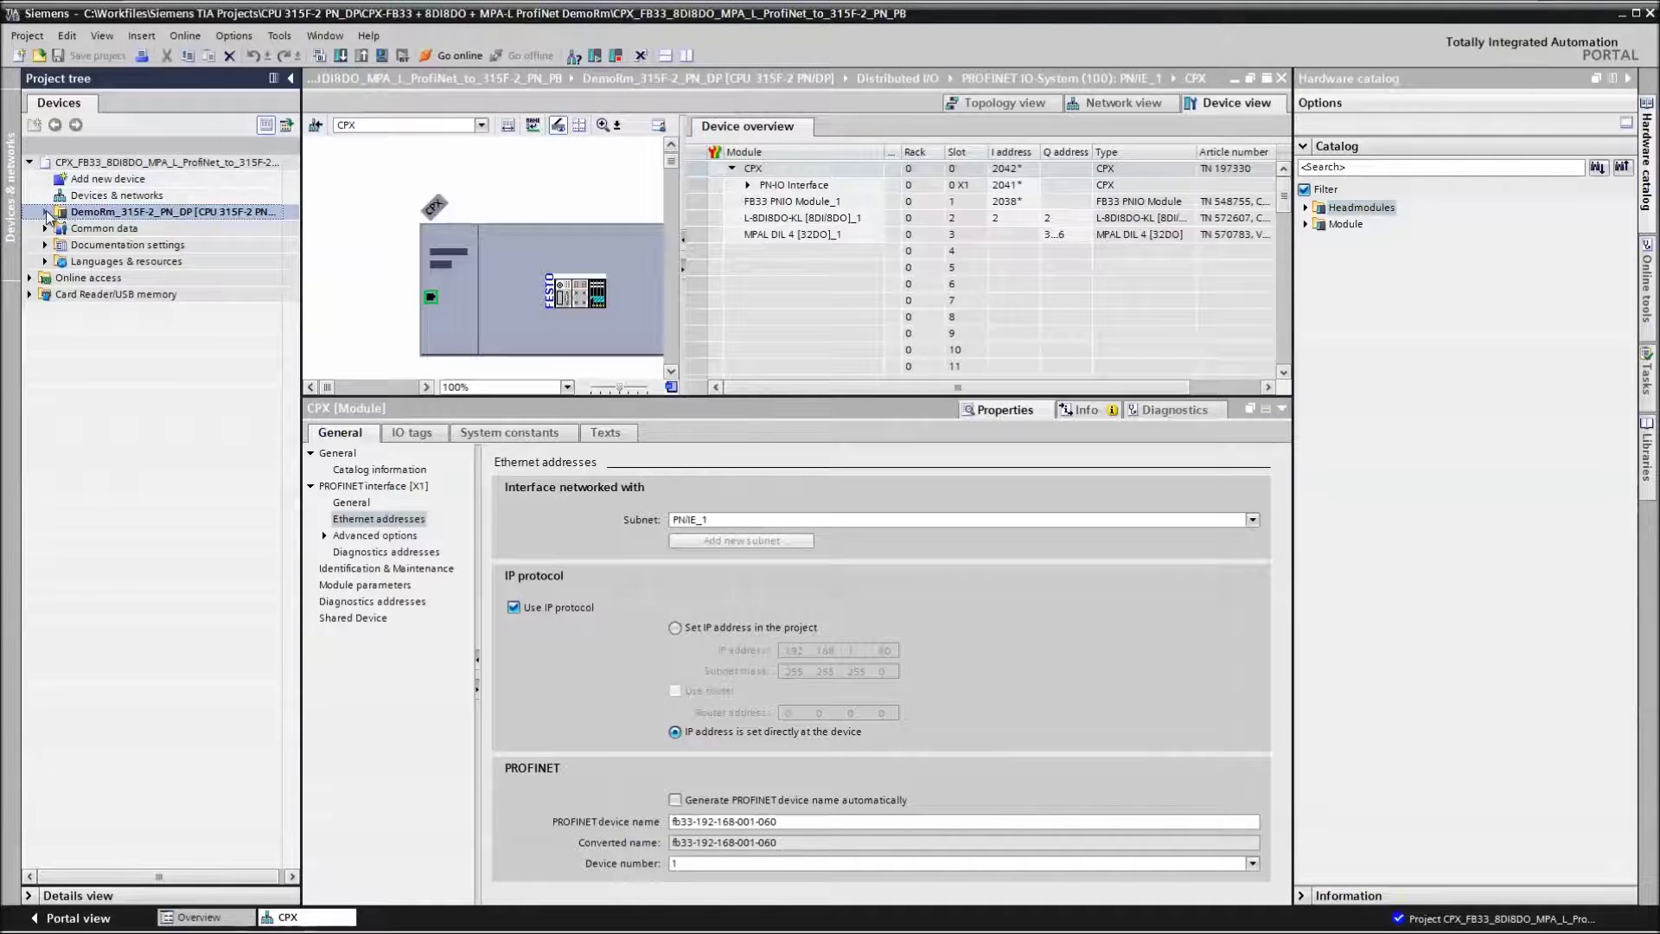
click(46, 212)
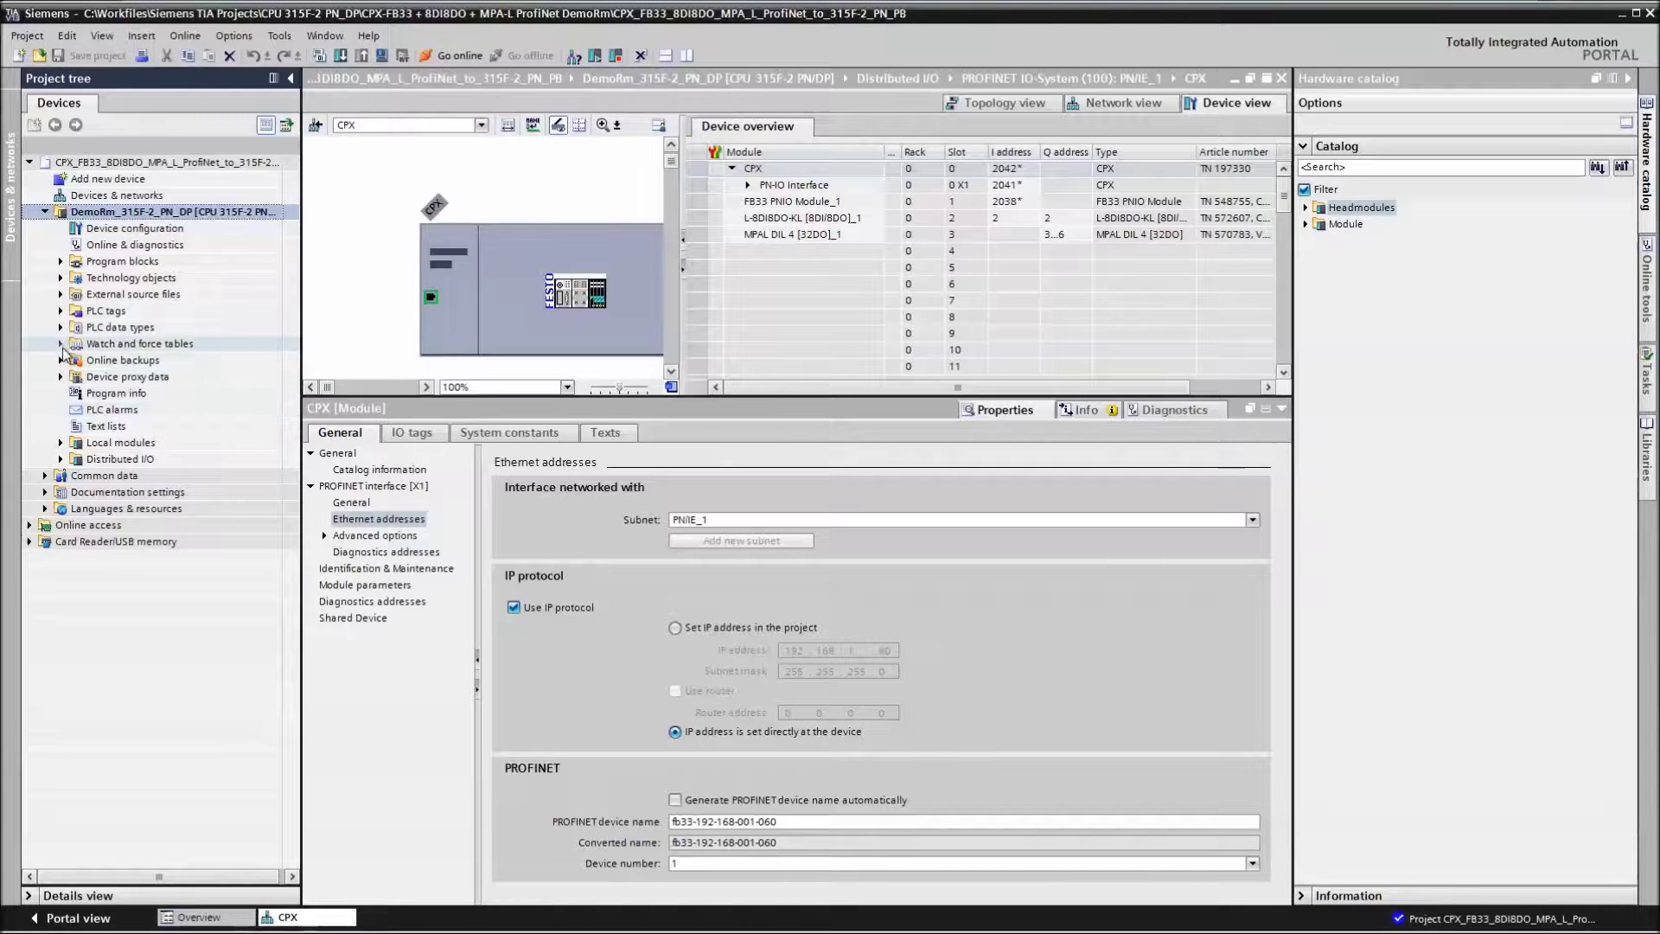
click(61, 344)
click(121, 395)
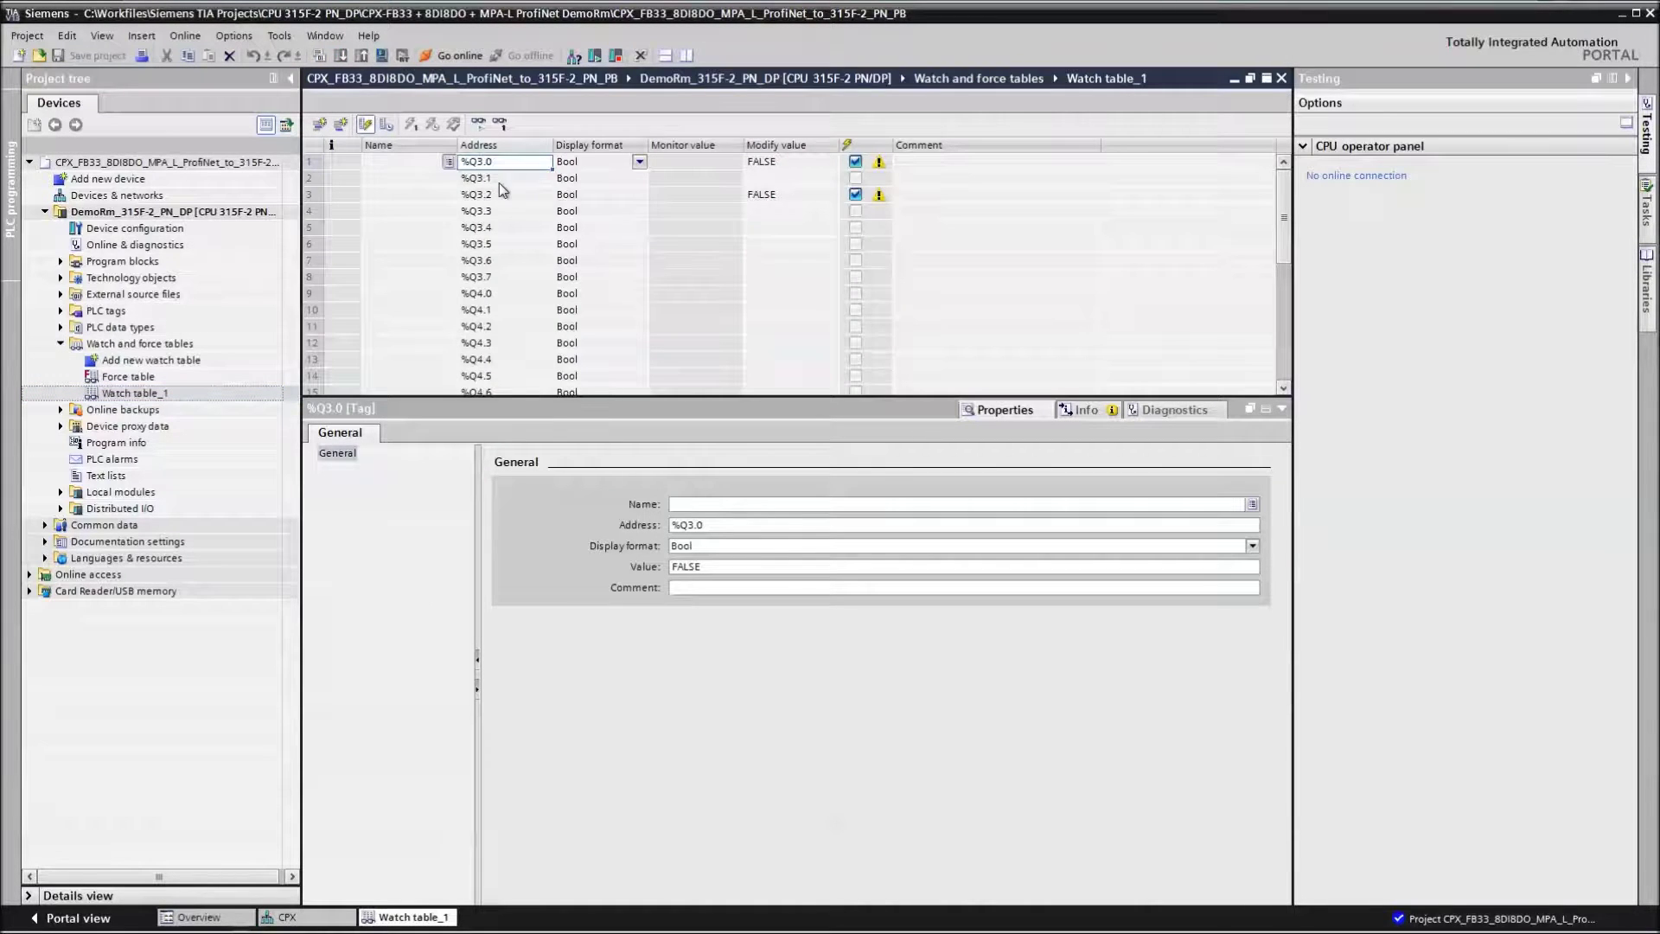
Compile the DemoRm_315F-2_PN_DP CPU configuration and load it onto the CPU with no errors
drag(1285, 218, 1303, 173)
click(173, 211)
click(318, 54)
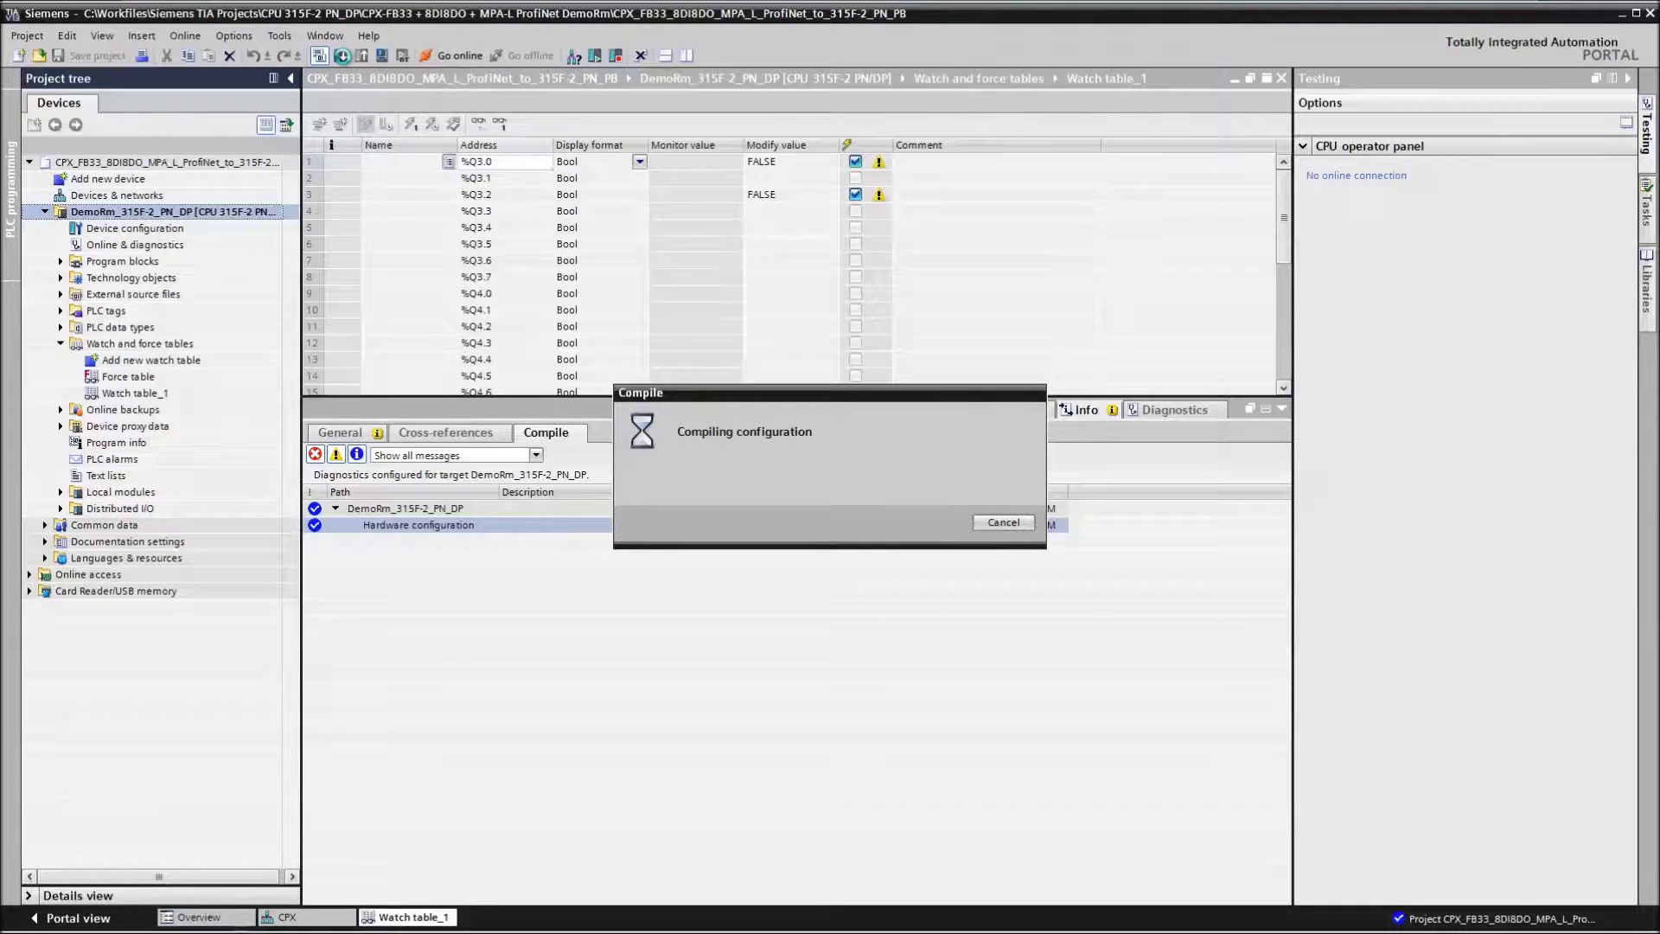
click(341, 58)
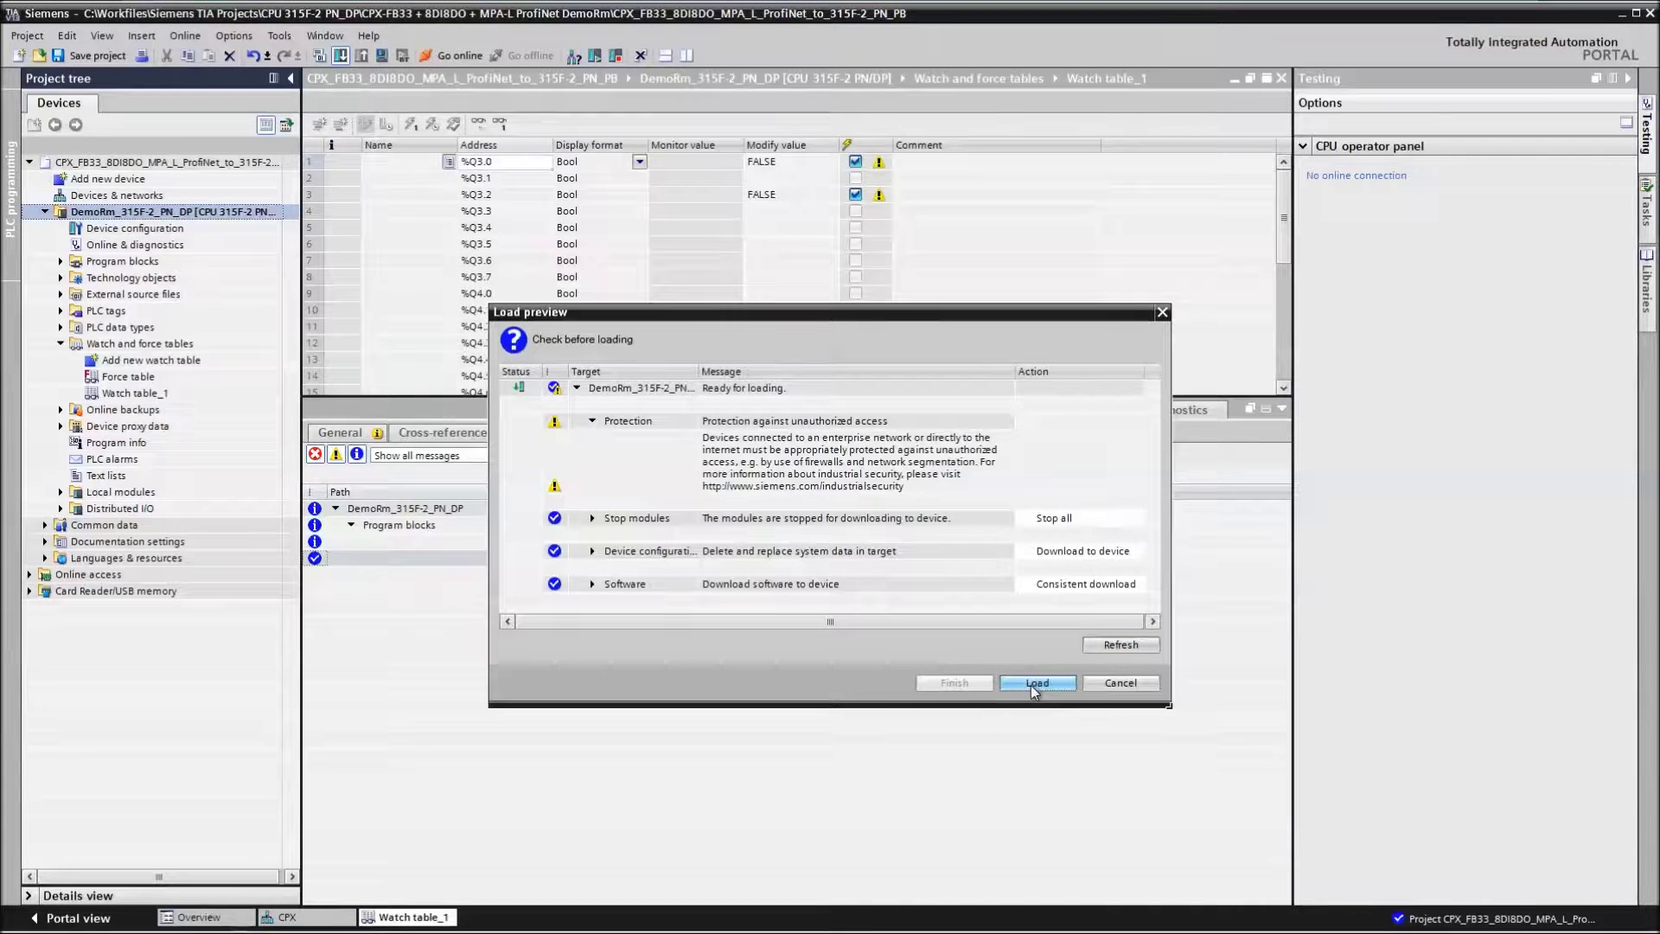
click(1030, 683)
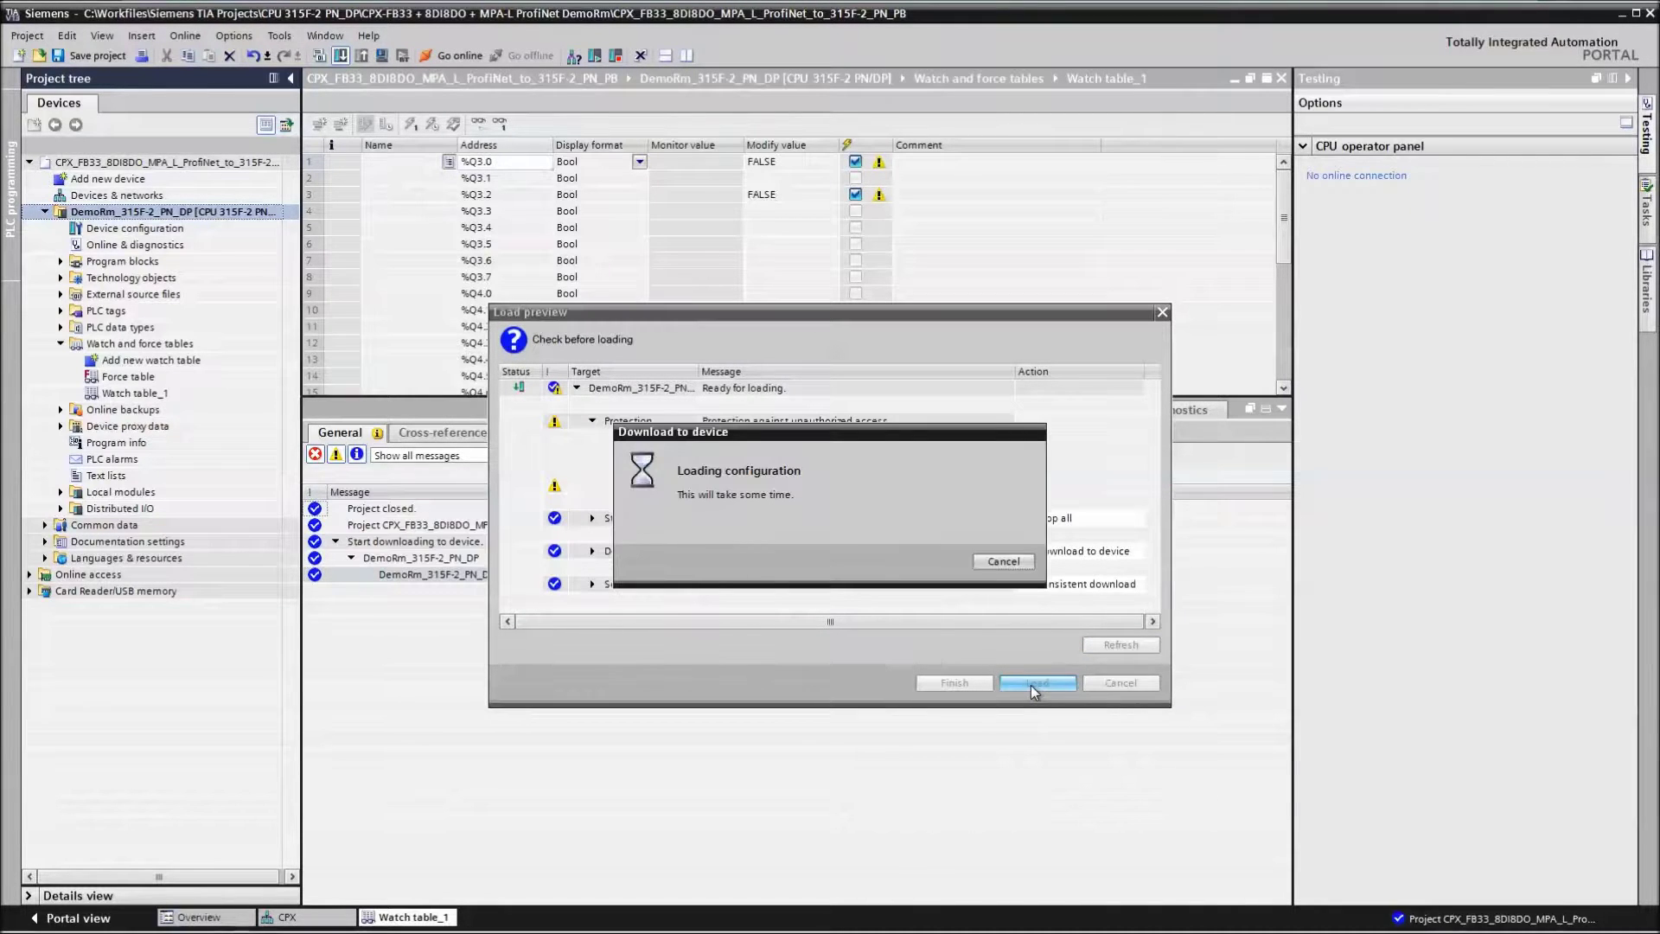
click(949, 681)
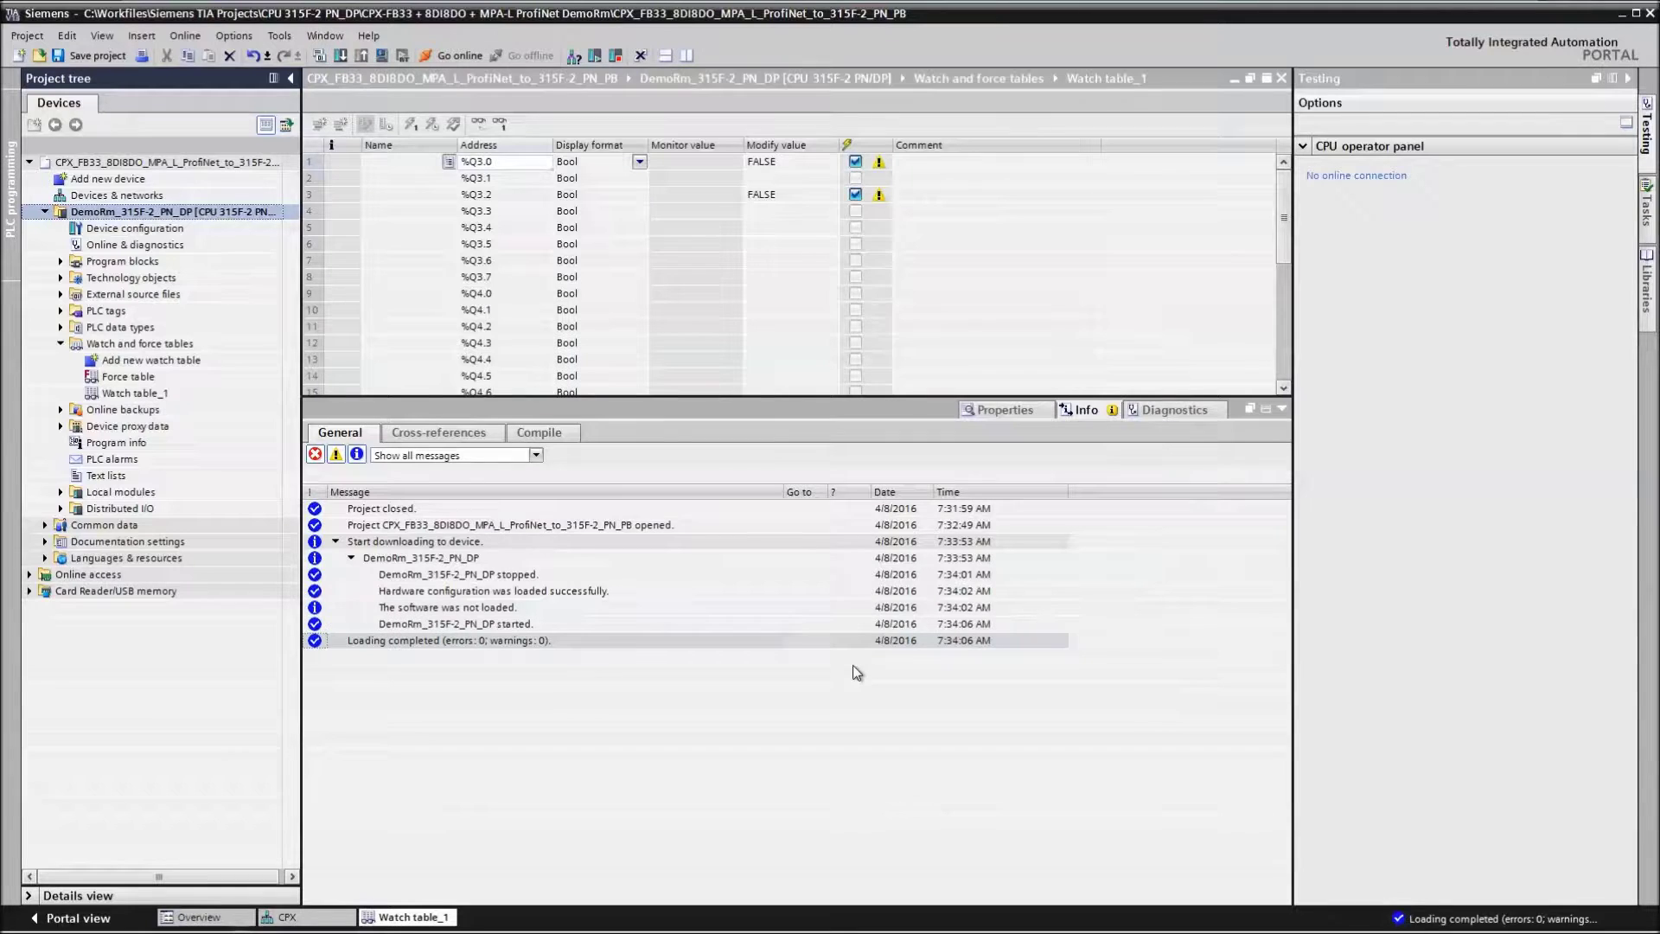
Go online with the CPU and check the CPX device's online status
click(449, 54)
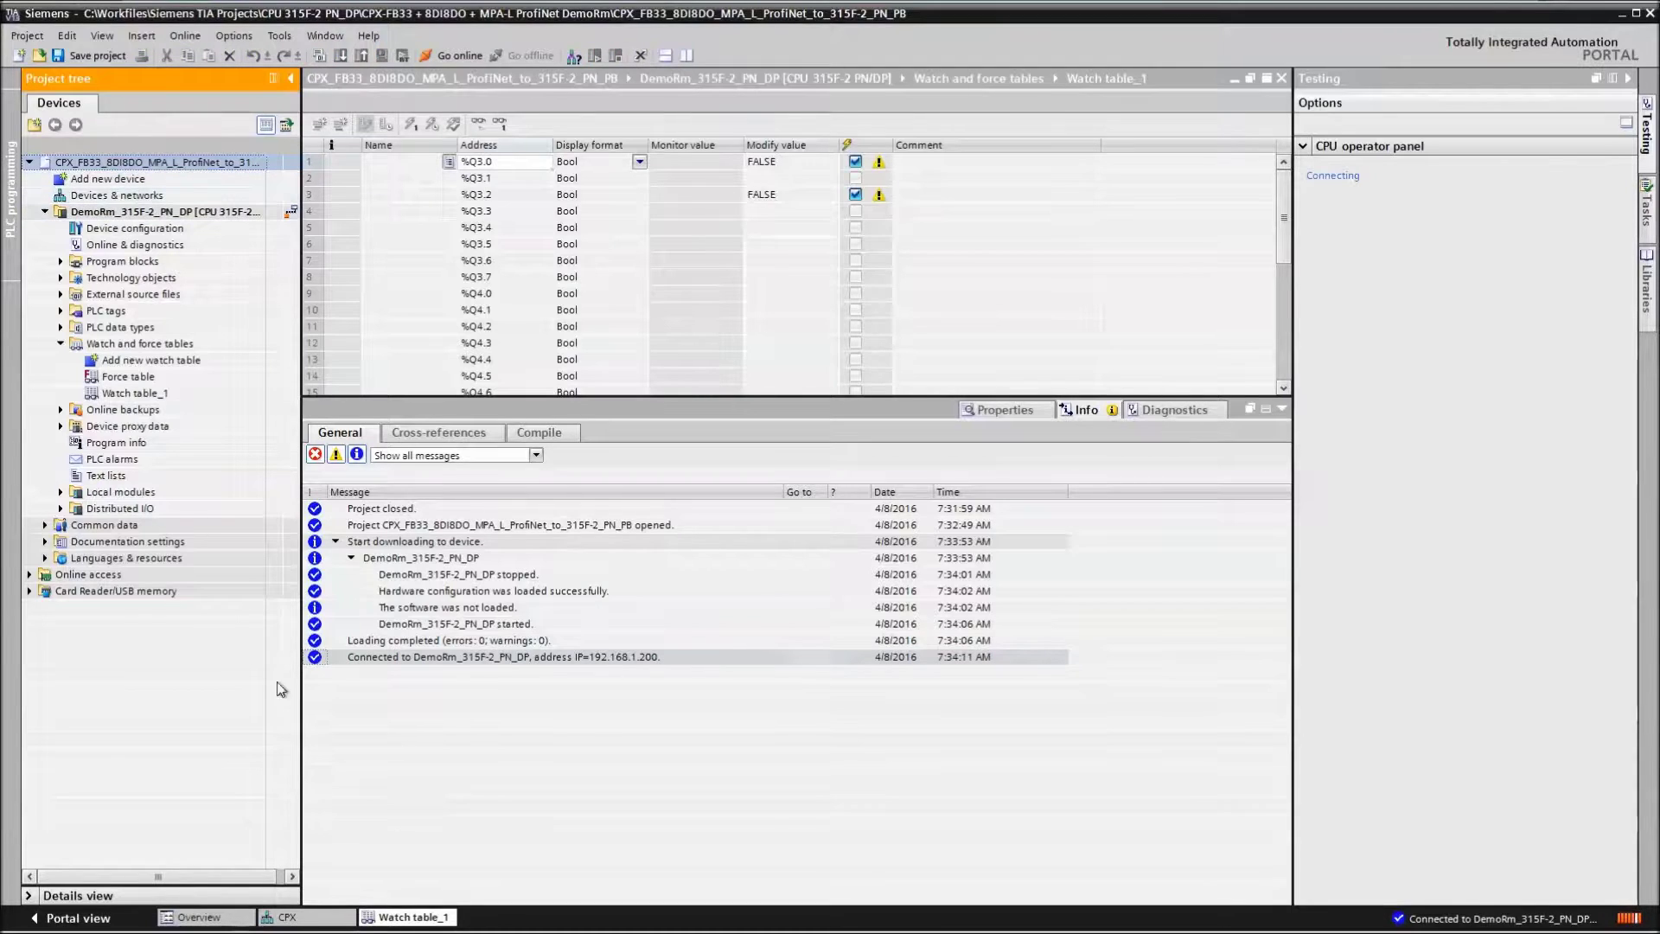
click(302, 921)
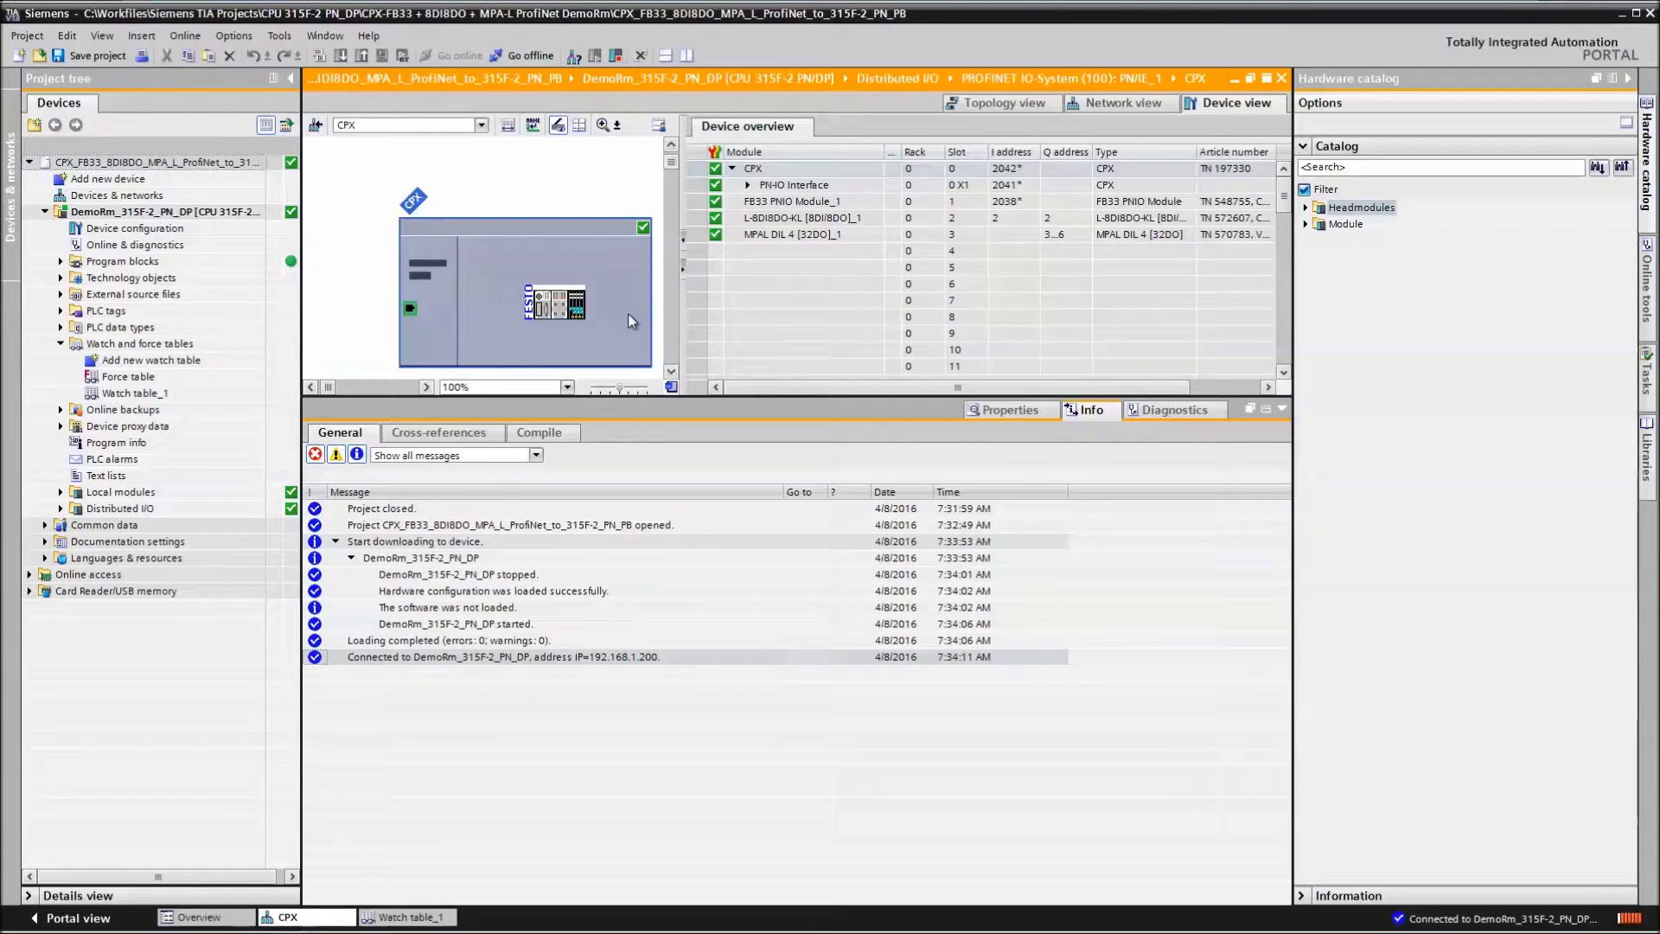
click(395, 922)
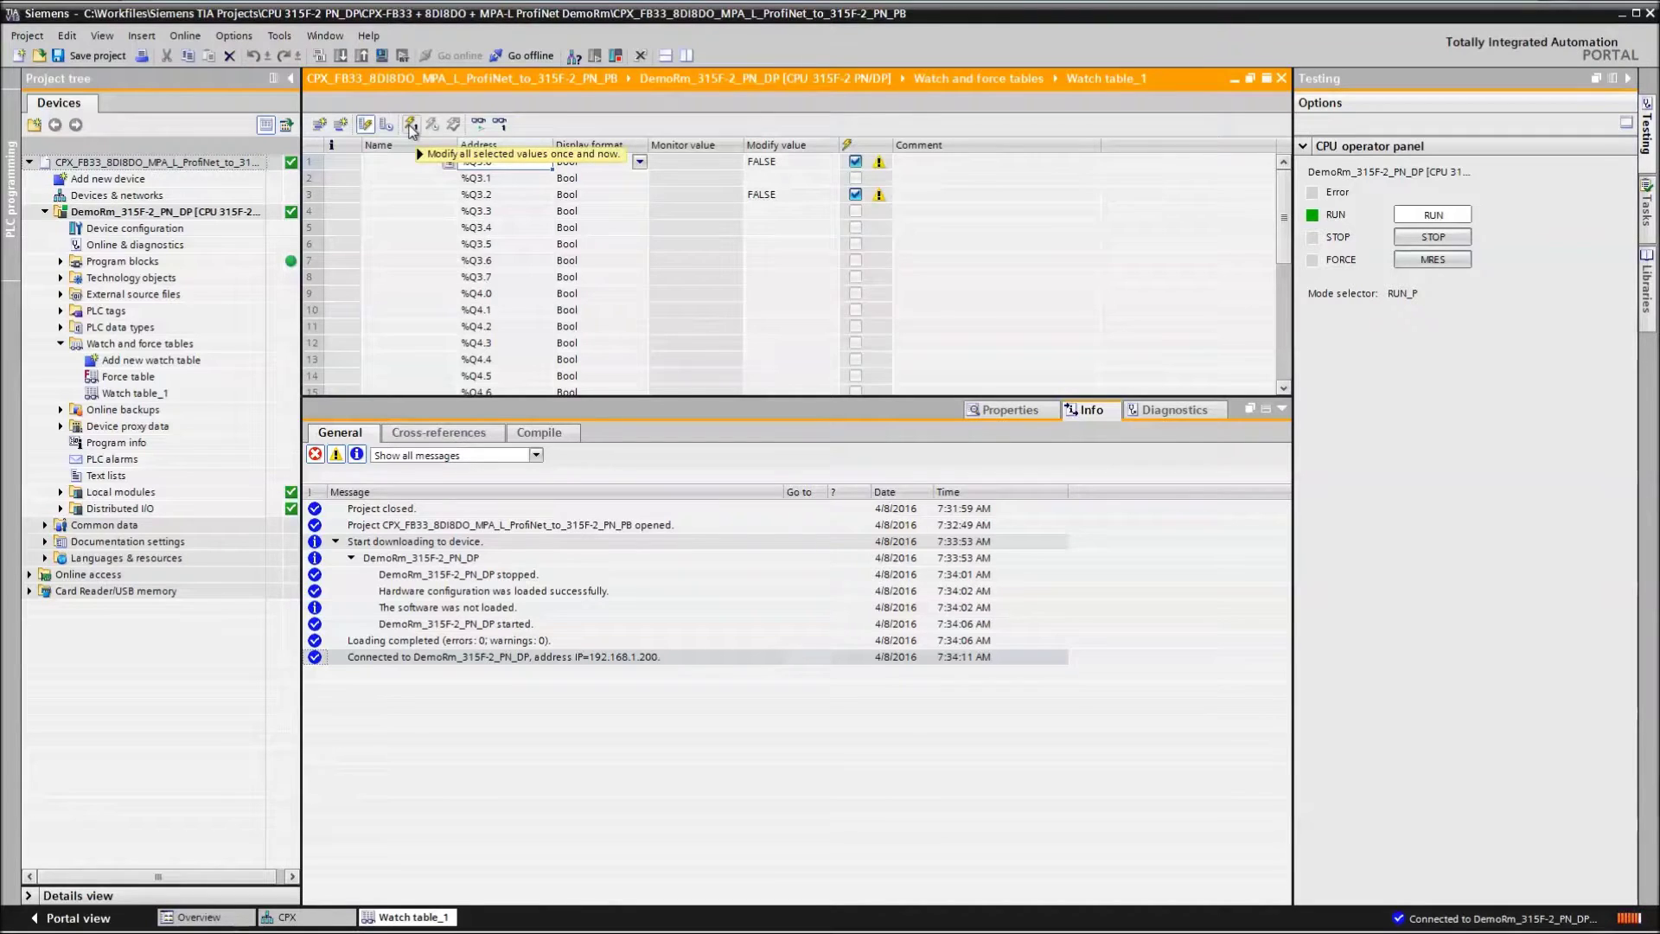
In Watch table_1, set %Q3.0 and %Q3.2 modify values to 1 (TRUE) and monitor outputs live
click(813, 166)
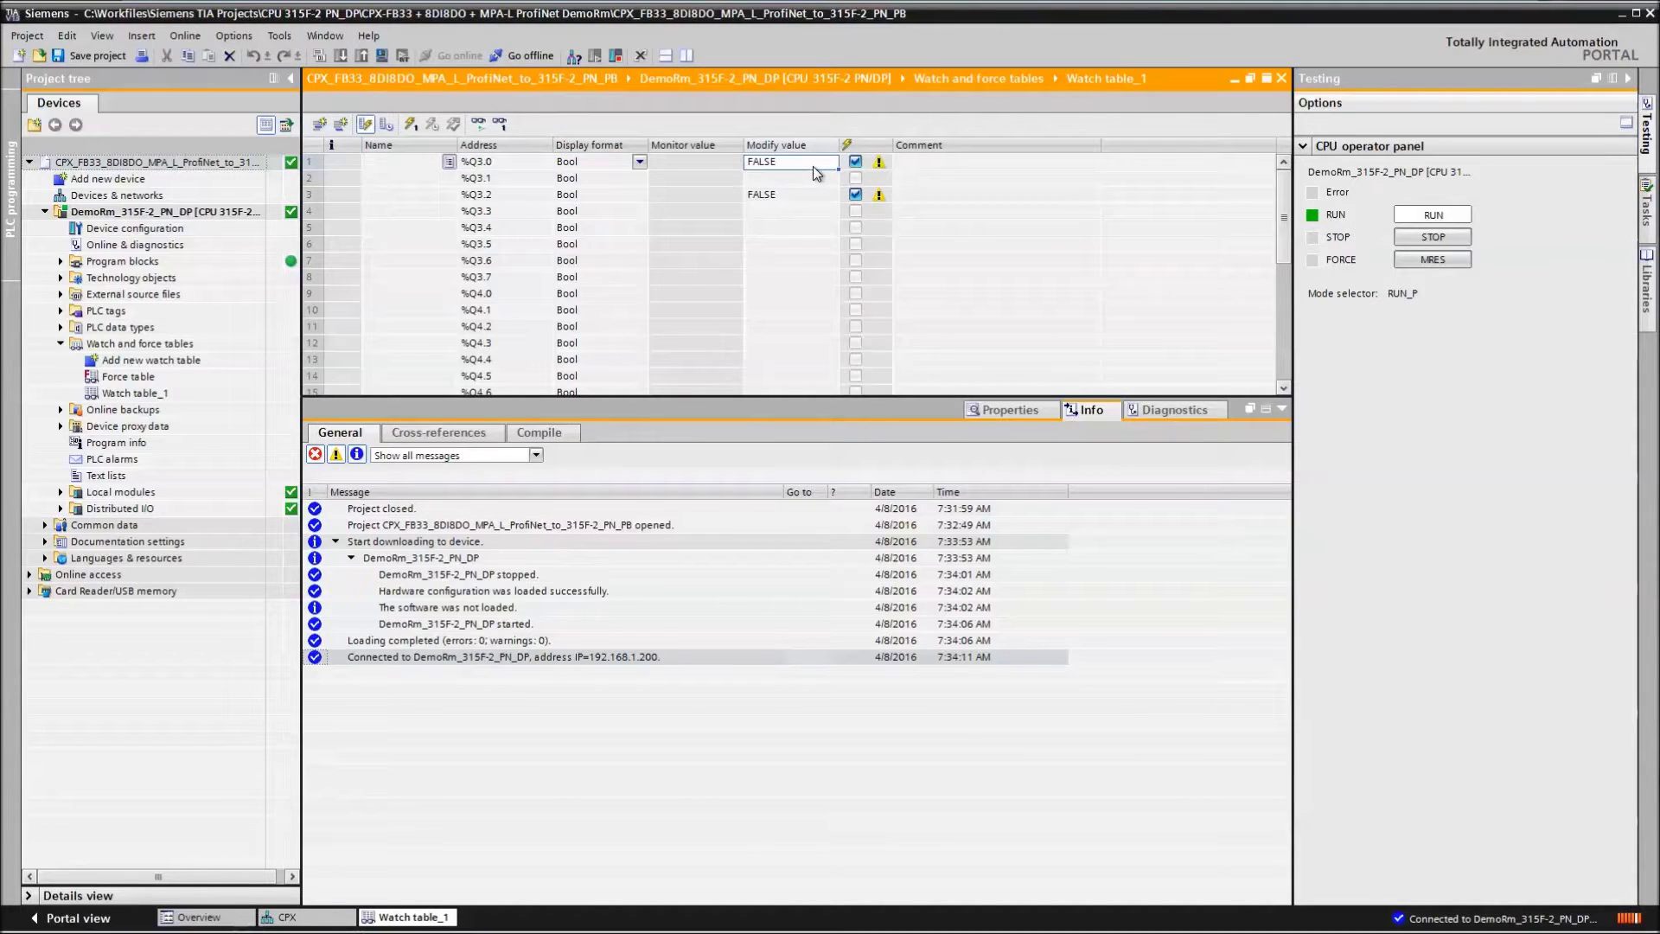
text(1)
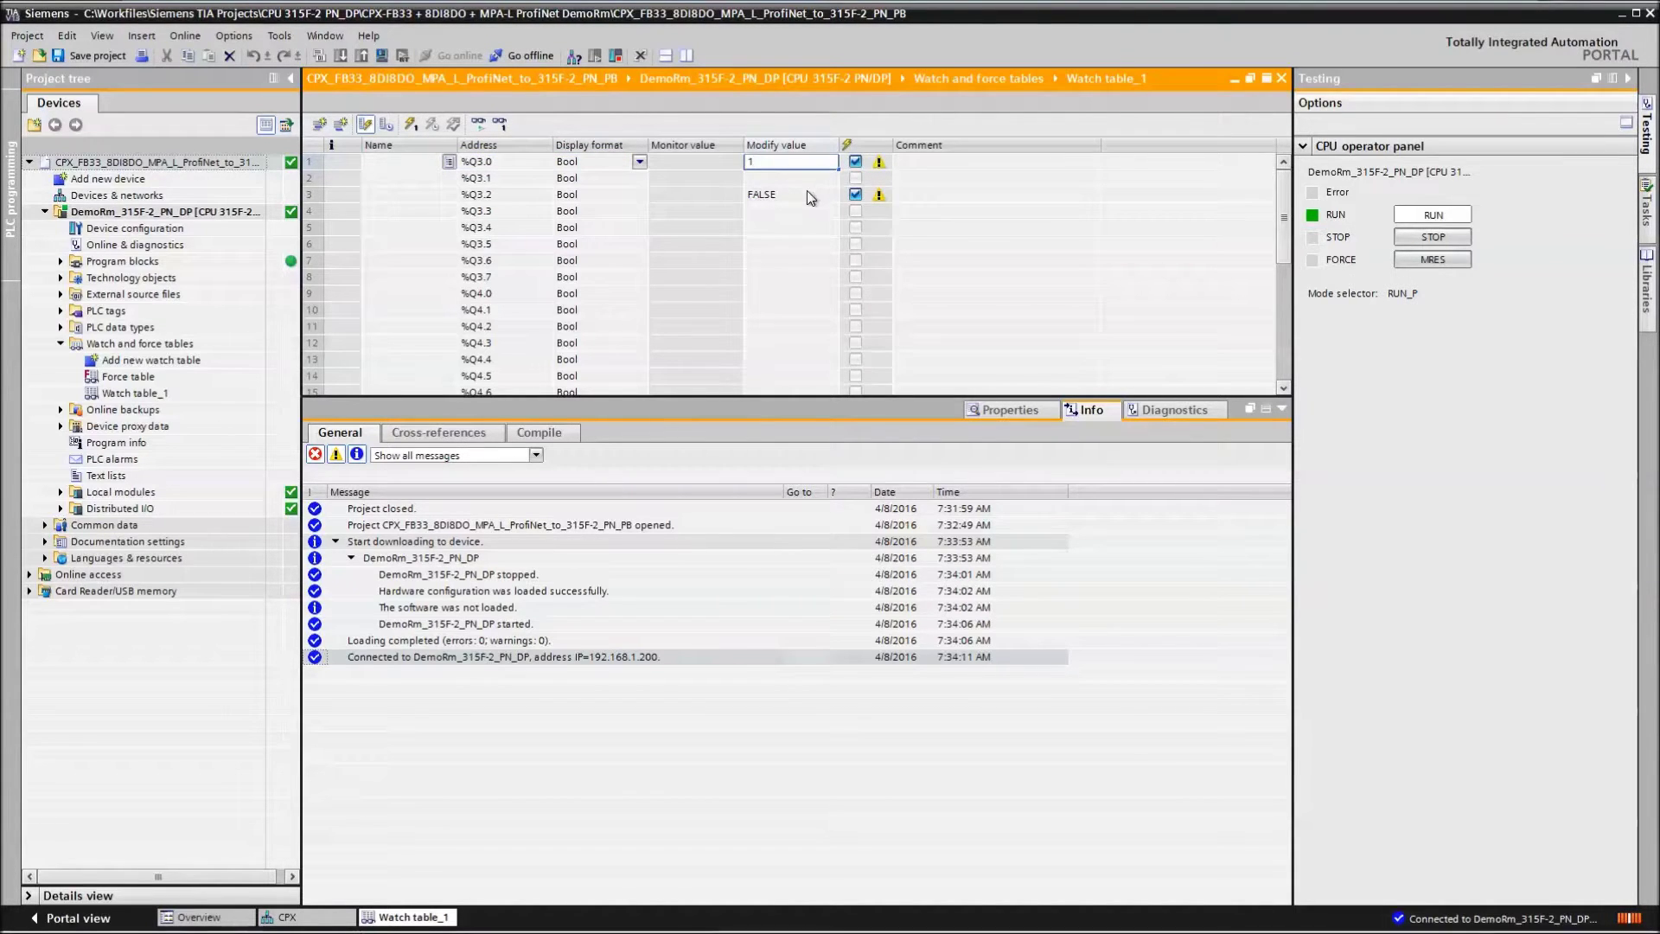
click(805, 194)
text(1)
key(Return)
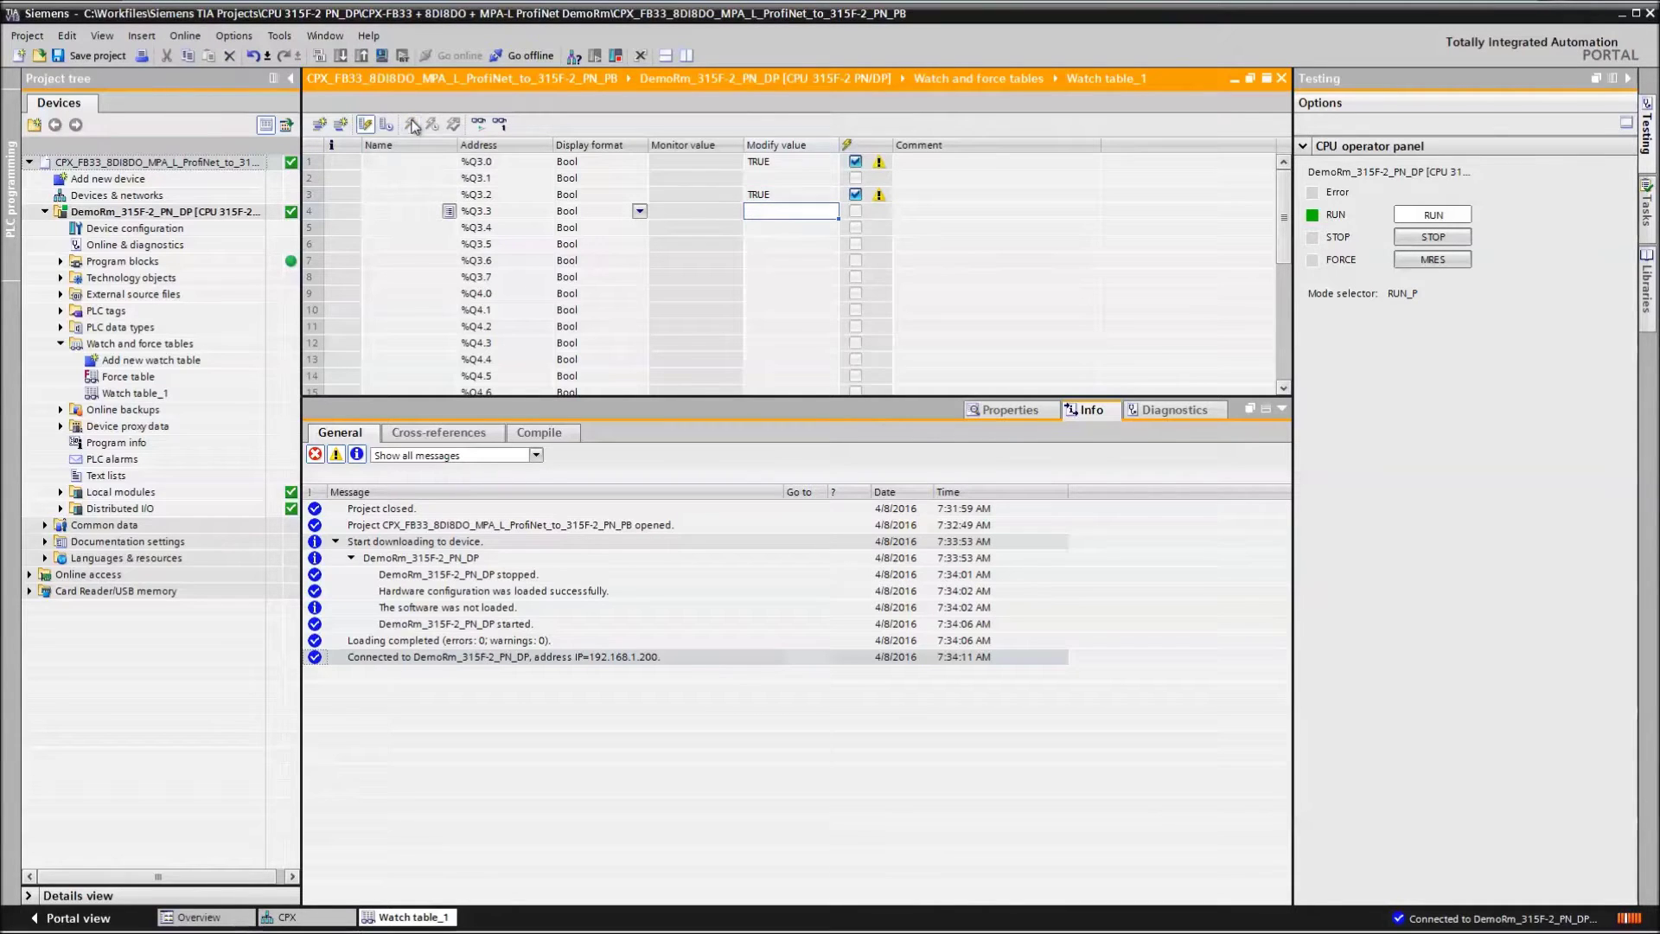
click(478, 124)
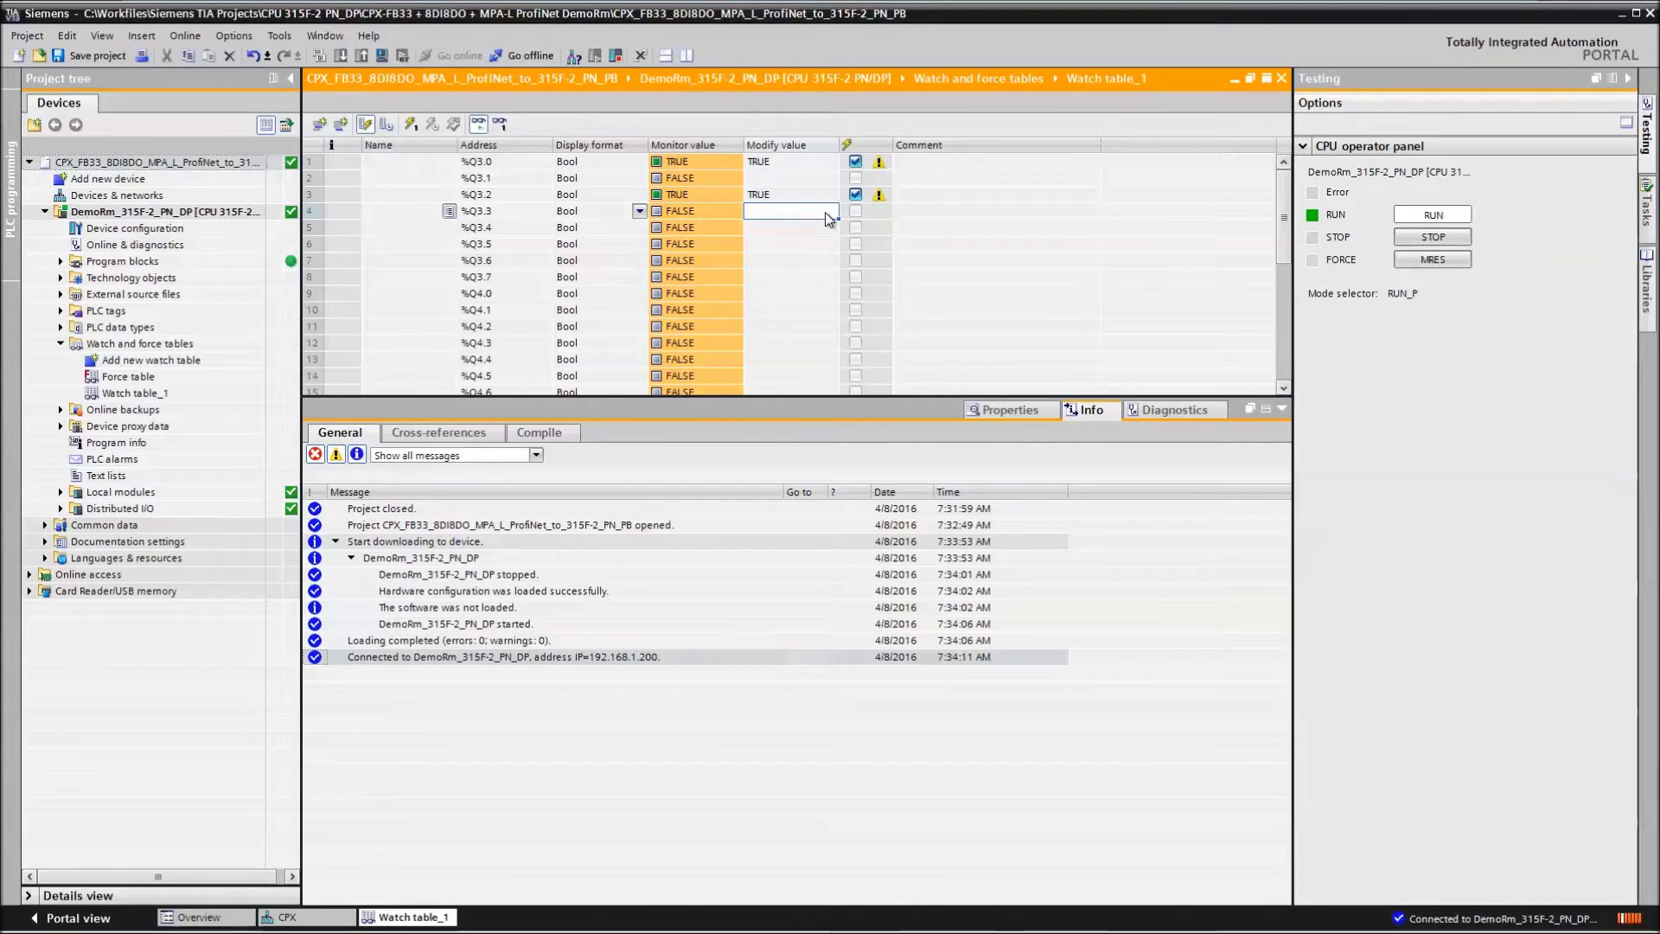